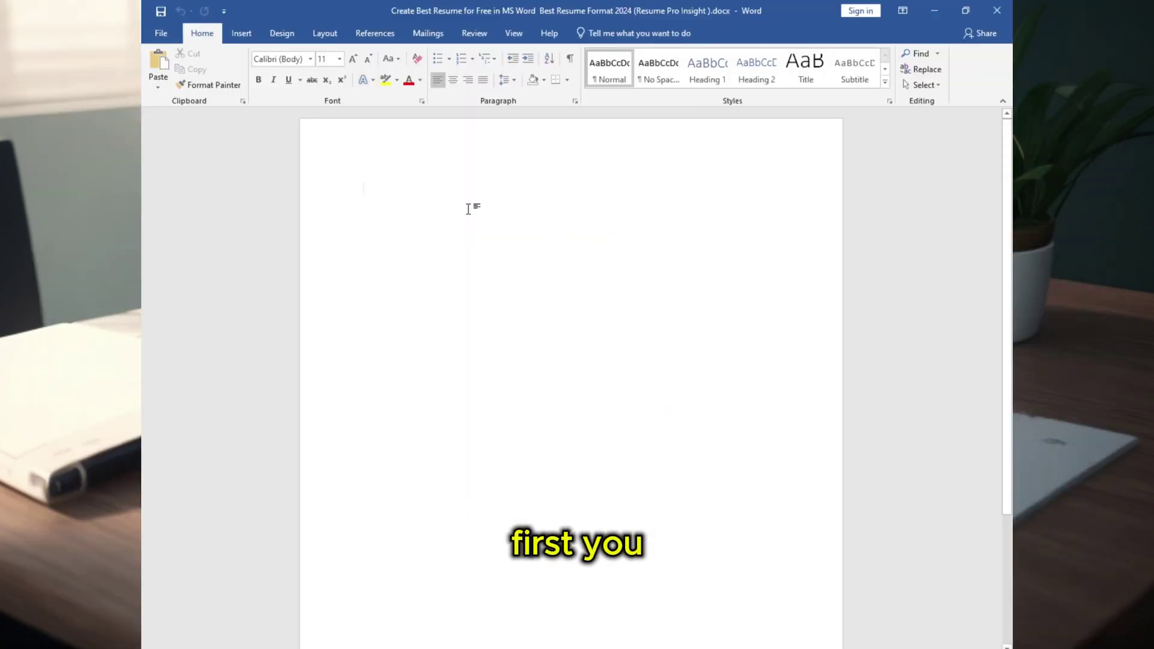
Step: Set the page margins to Narrow (0.5" on all sides) and the paper size to A4
{"action": "left_click", "coordinate": [325, 34]}
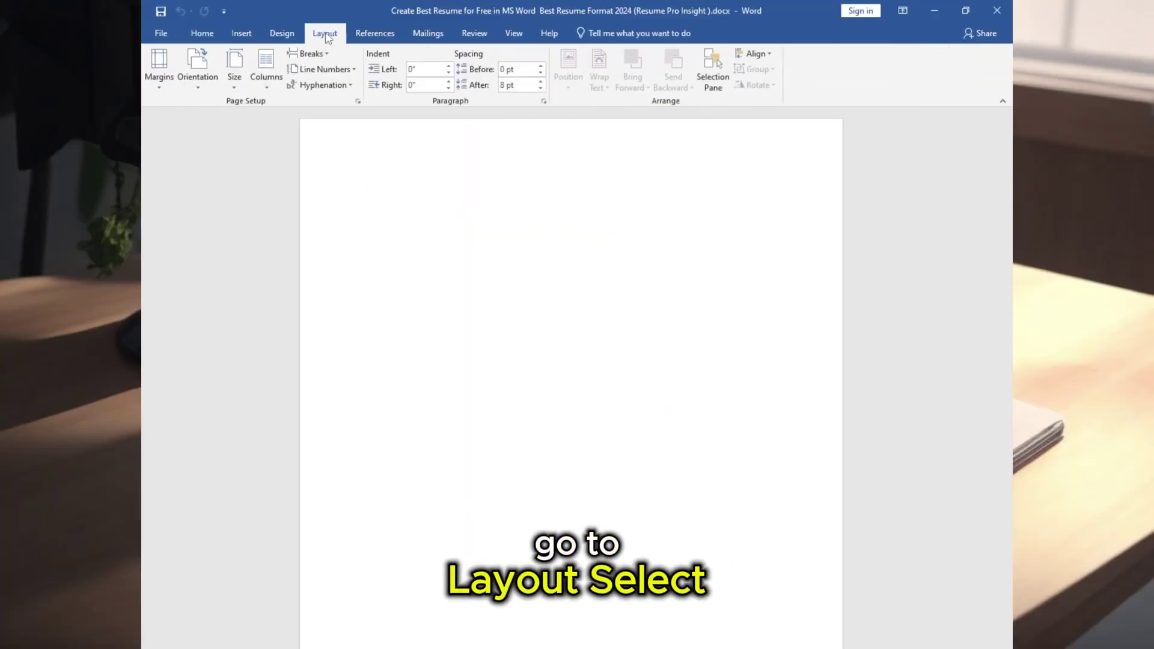
{"action": "left_click", "coordinate": [165, 89]}
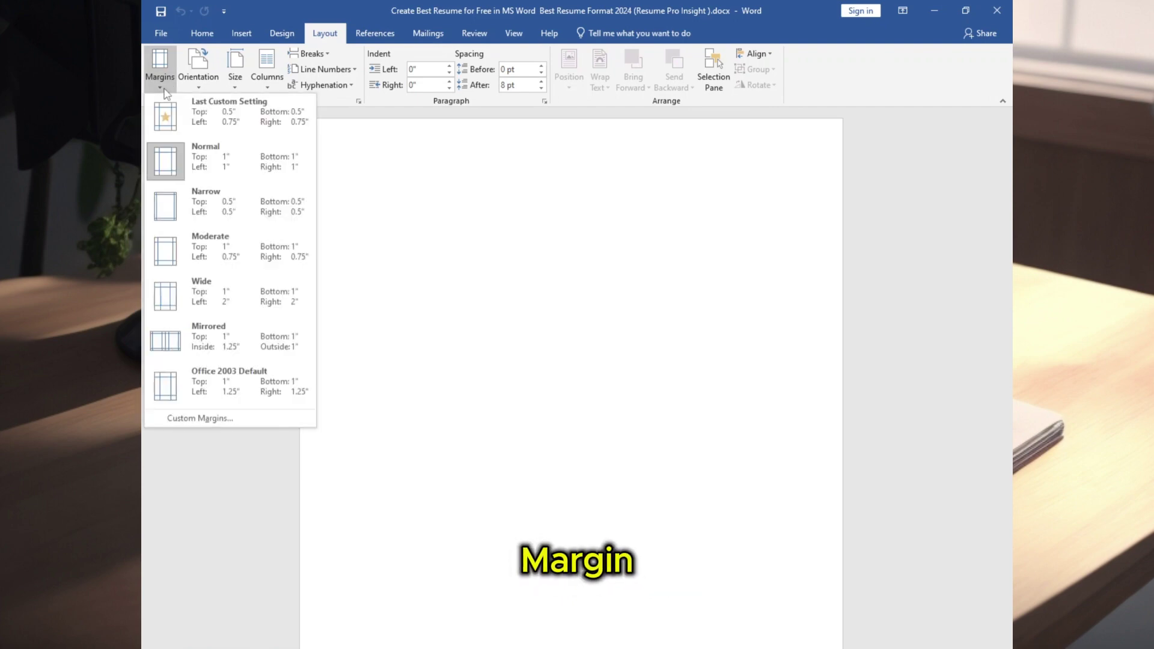
{"action": "left_click", "coordinate": [219, 197]}
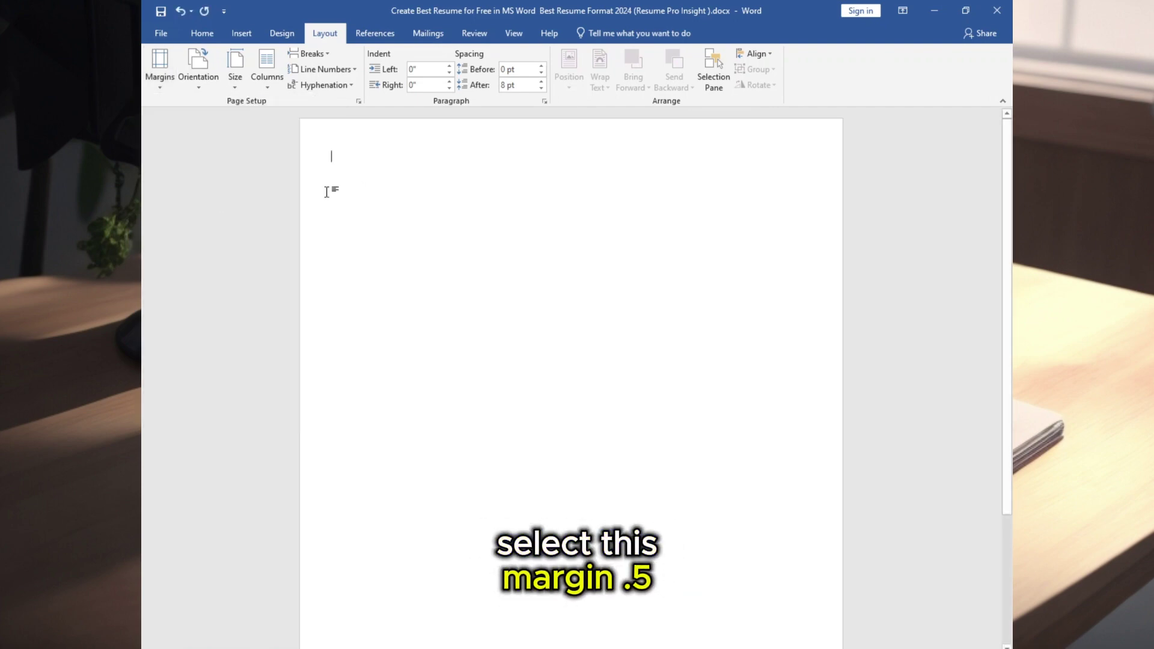
{"action": "left_click", "coordinate": [234, 83]}
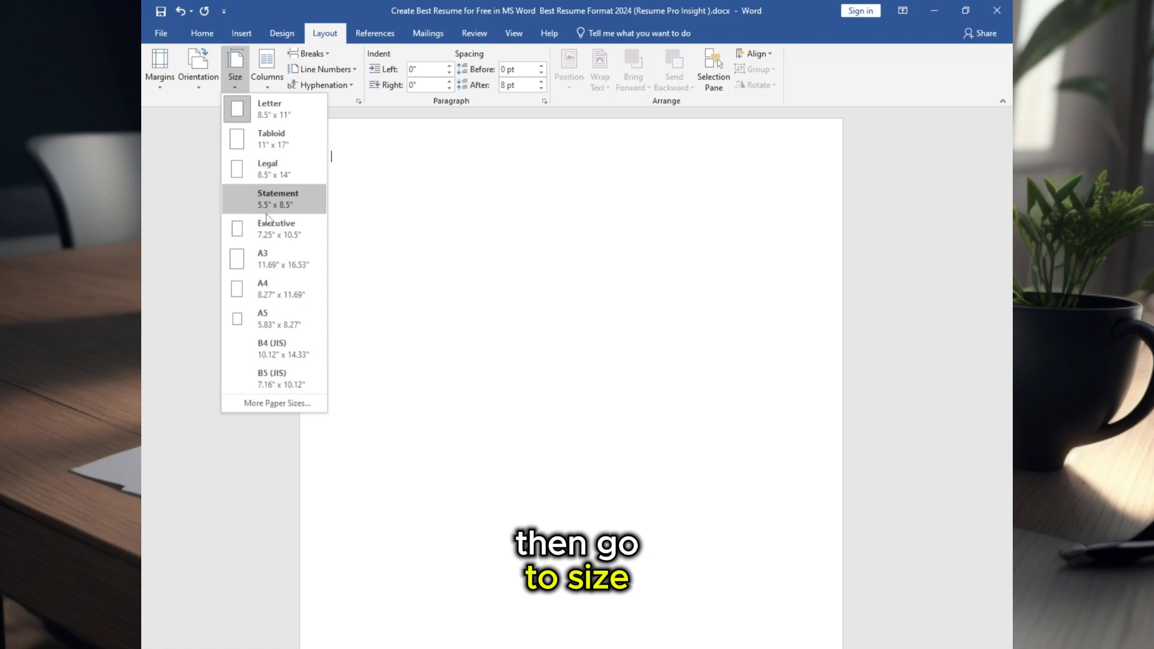
{"action": "left_click", "coordinate": [269, 287]}
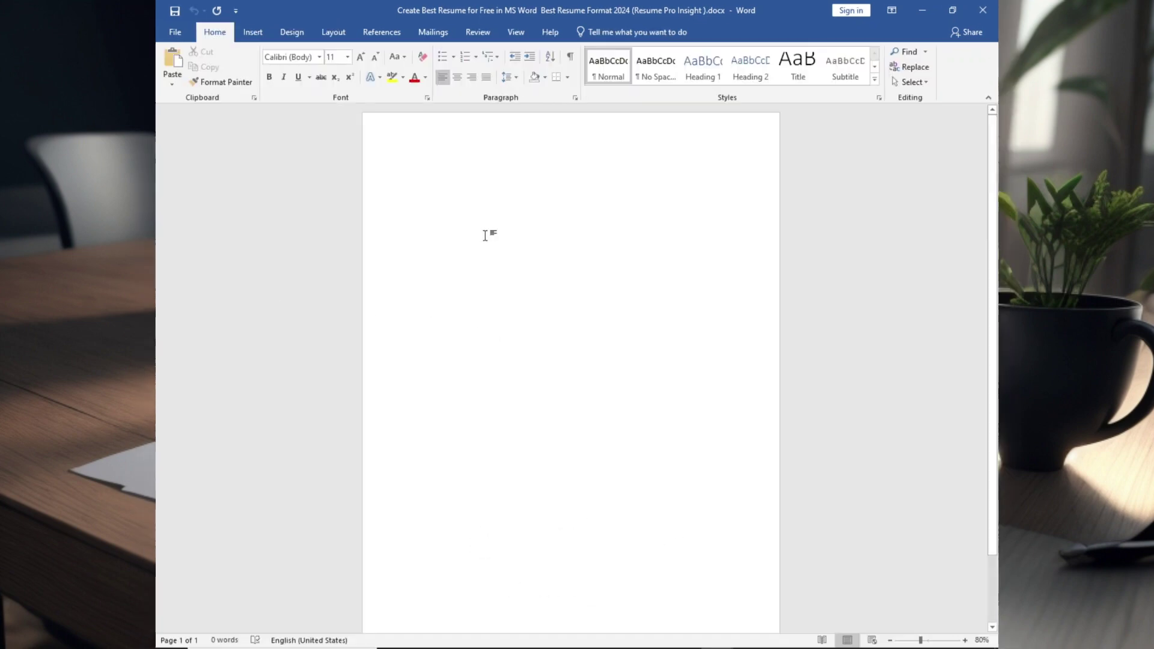
Step: Fill the blank first page with empty paragraphs so the document runs onto a second page
{"action": "key", "text": "Return"}
{"action": "key", "text": "Return"}
{"action": "key", "text": "Return"}
{"action": "key", "text": "Return"}
{"action": "key", "text": "Return"}
{"action": "key", "text": "Return"}
{"action": "key", "text": "Return"}
{"action": "key", "text": "Return"}
{"action": "key", "text": "Return"}
{"action": "key", "text": "Return"}
{"action": "key", "text": "Return"}
{"action": "key", "text": "Return"}
{"action": "key", "text": "Return"}
{"action": "key", "text": "Return"}
{"action": "key", "text": "Return"}
{"action": "key", "text": "Return"}
{"action": "key", "text": "Return"}
{"action": "key", "text": "Return"}
{"action": "key", "text": "Return"}
{"action": "key", "text": "Return"}
{"action": "scroll", "coordinate": [492, 235], "scroll_direction": "up", "scroll_amount": 6}
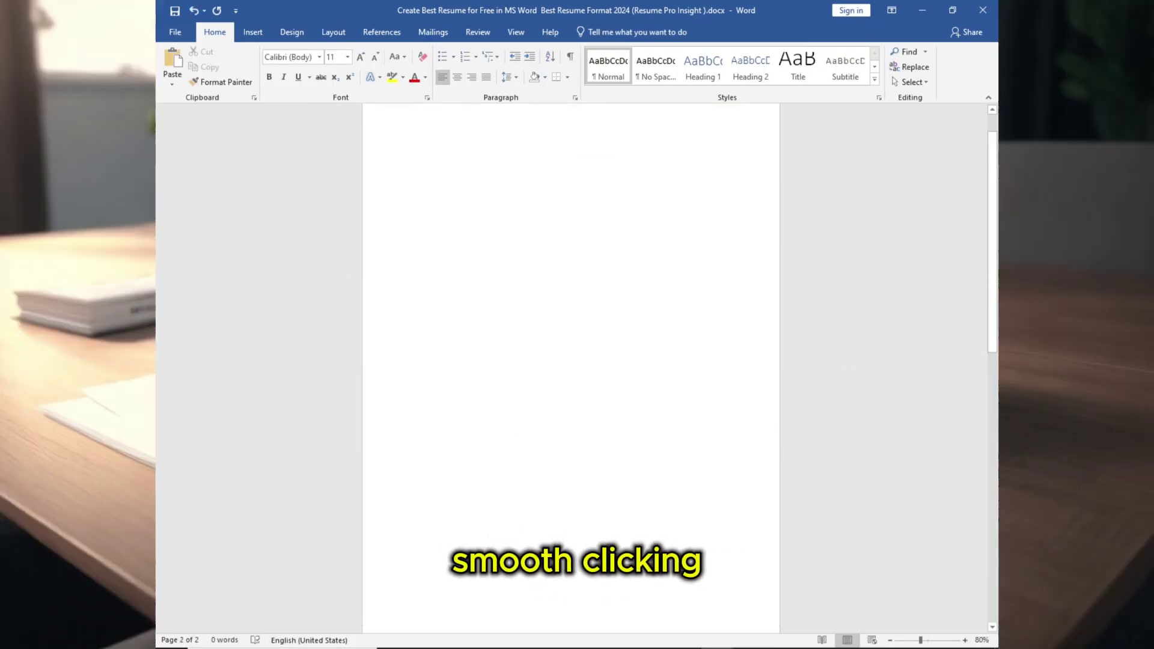
Step: Draw a text box about 1.58" high across the top of the first page and set its width to 8.5"
{"action": "left_click", "coordinate": [258, 36]}
{"action": "left_click", "coordinate": [288, 82]}
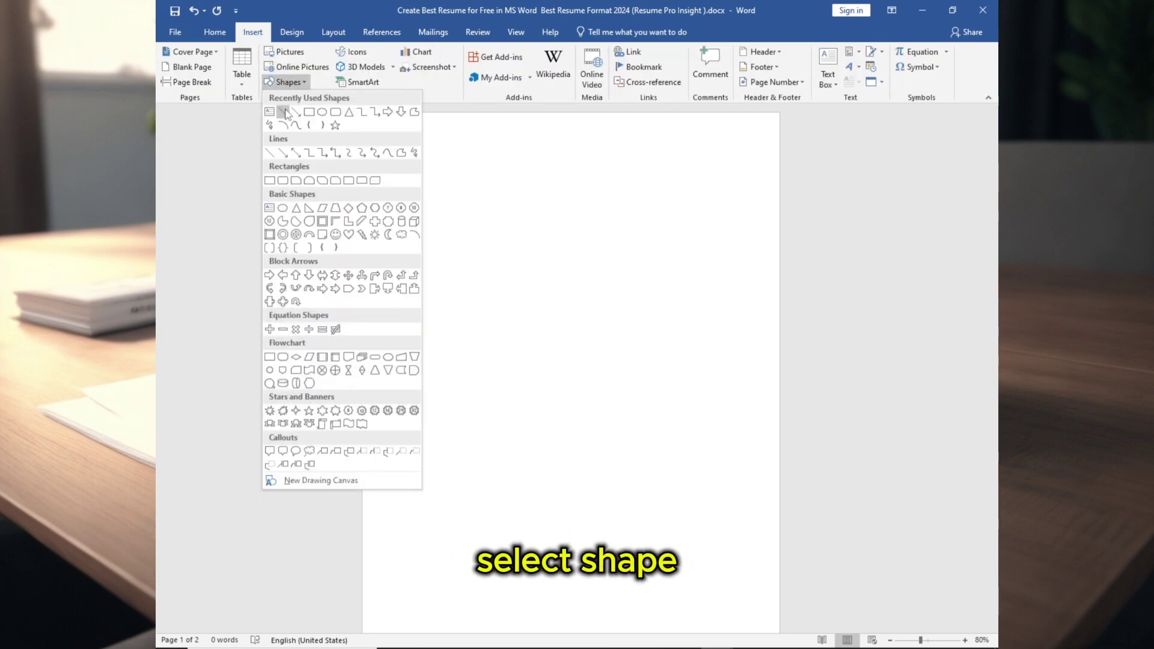
{"action": "left_click", "coordinate": [269, 113]}
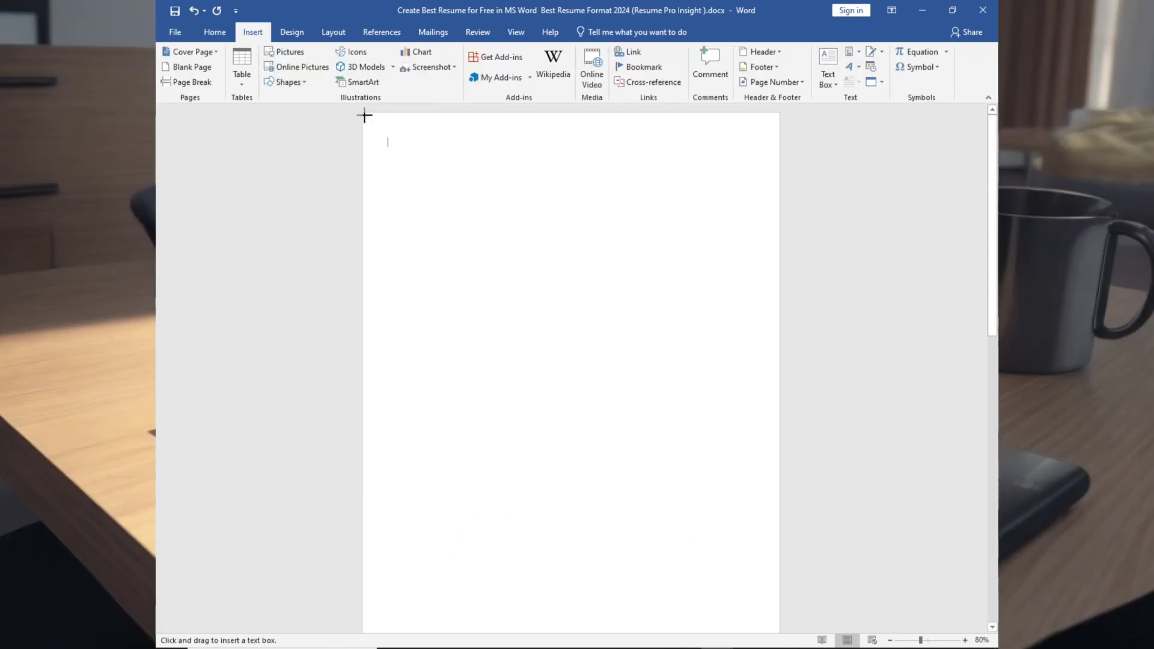
{"action": "left_click_drag", "start_coordinate": [363, 113], "coordinate": [780, 192]}
{"action": "left_click", "coordinate": [889, 58]}
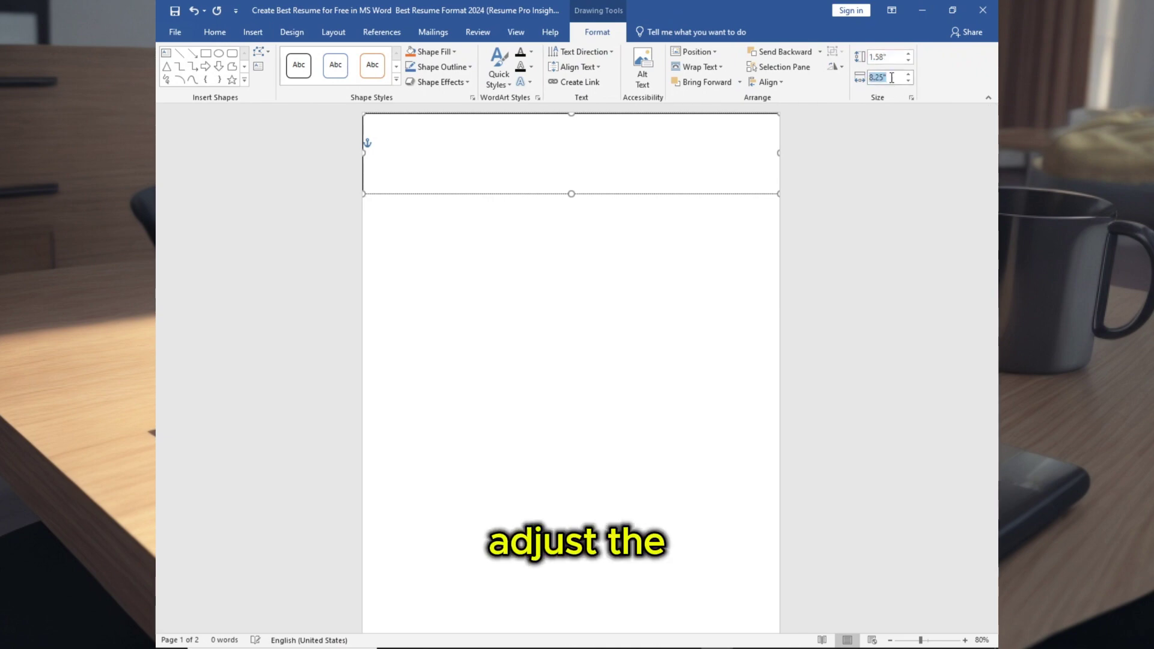
{"action": "key", "text": "Return"}
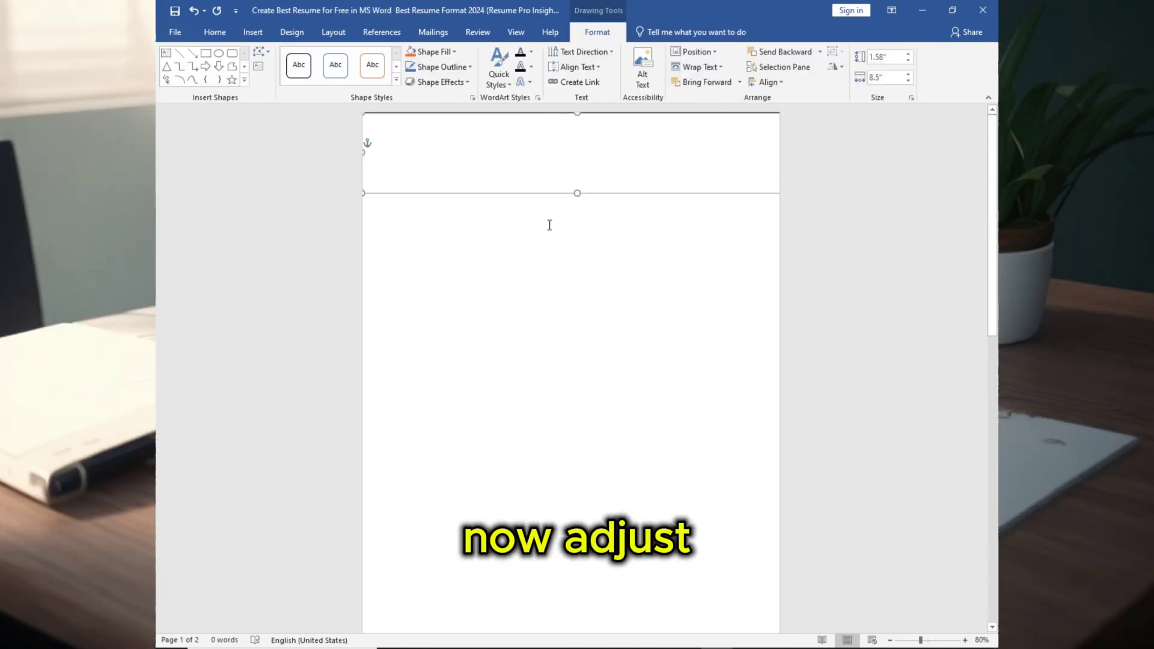
Step: Fill the header text box with a custom dark blue RGB colour
{"action": "left_click", "coordinate": [434, 52]}
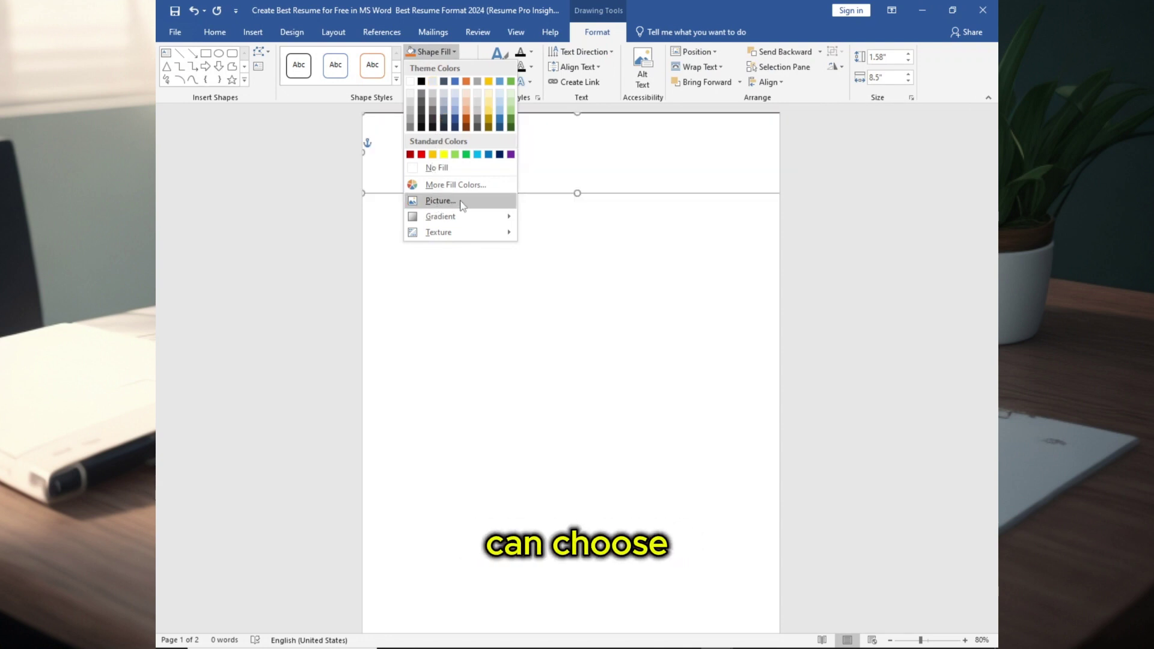
{"action": "mouse_move", "coordinate": [476, 221]}
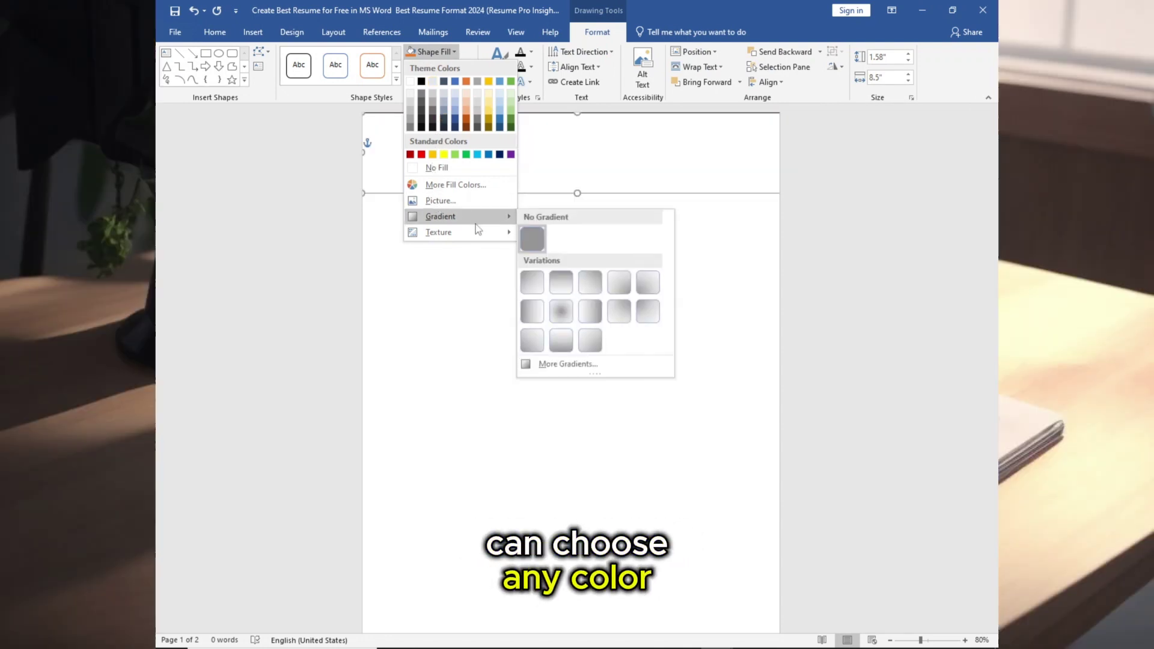
{"action": "left_click", "coordinate": [478, 186]}
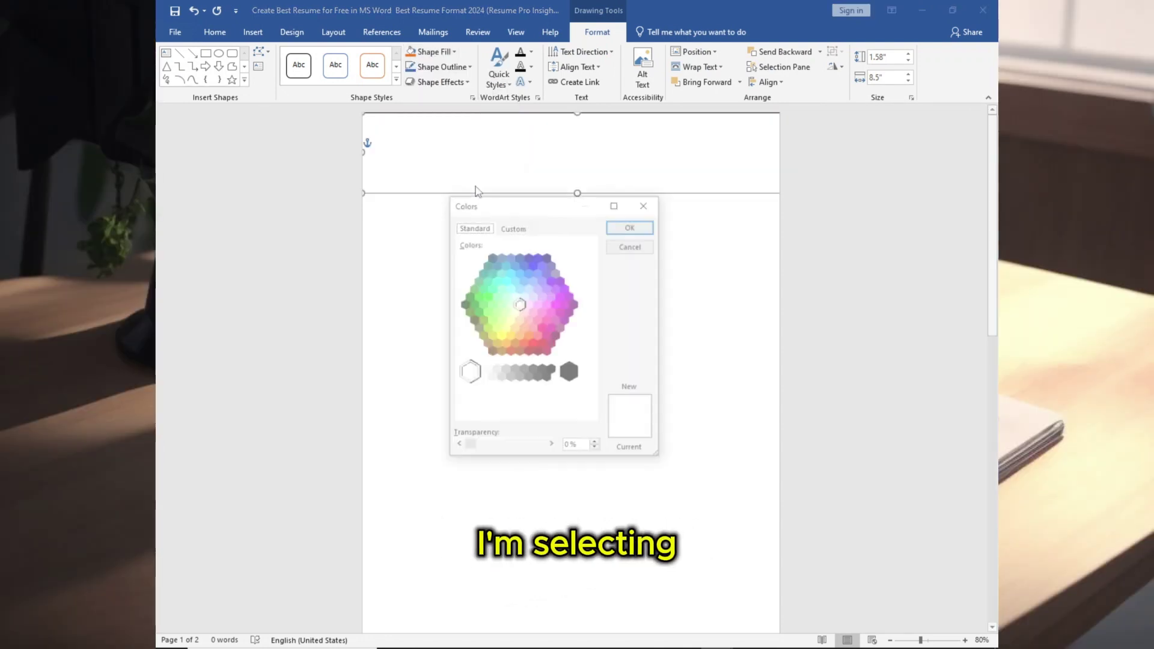
{"action": "left_click", "coordinate": [517, 229]}
{"action": "left_click_drag", "start_coordinate": [522, 366], "coordinate": [495, 367]}
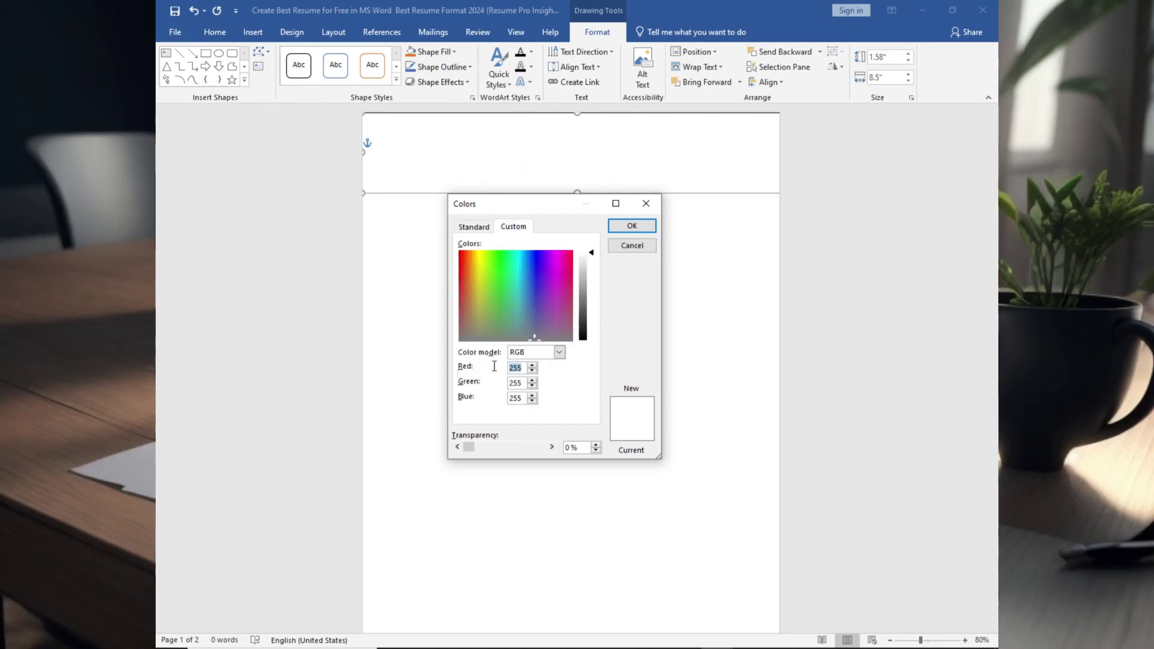
{"action": "left_click", "coordinate": [630, 226]}
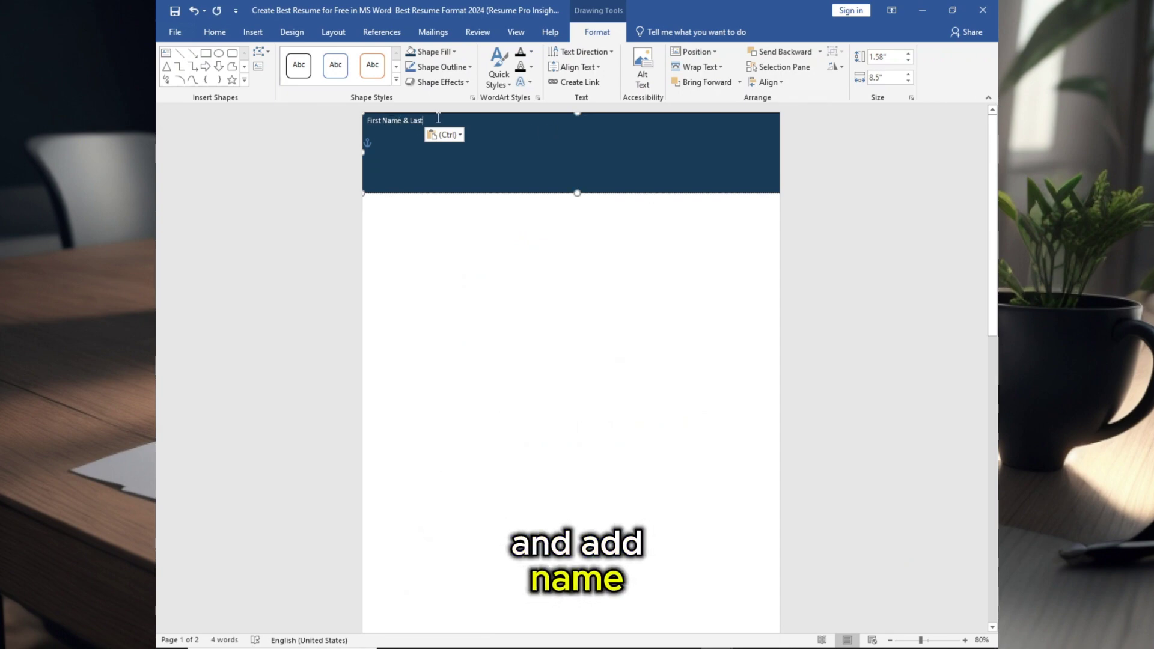
Step: Centre the header text "First Name & Last" and format it as 36 pt Times New Roman
{"action": "left_click", "coordinate": [215, 32]}
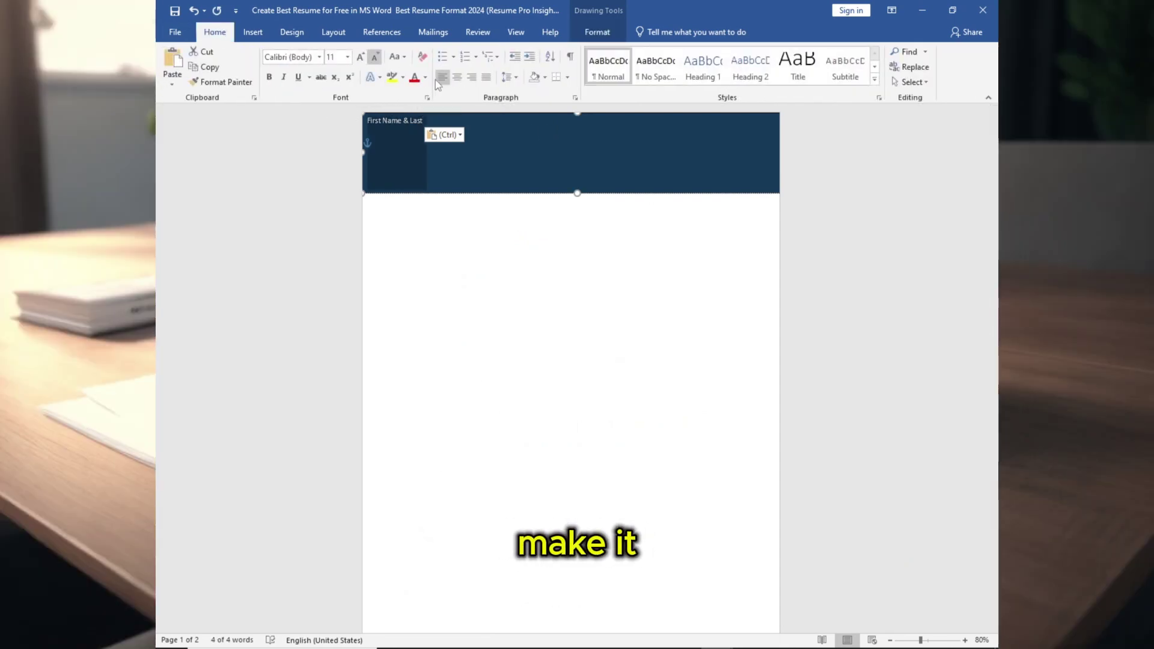
{"action": "left_click", "coordinate": [460, 81]}
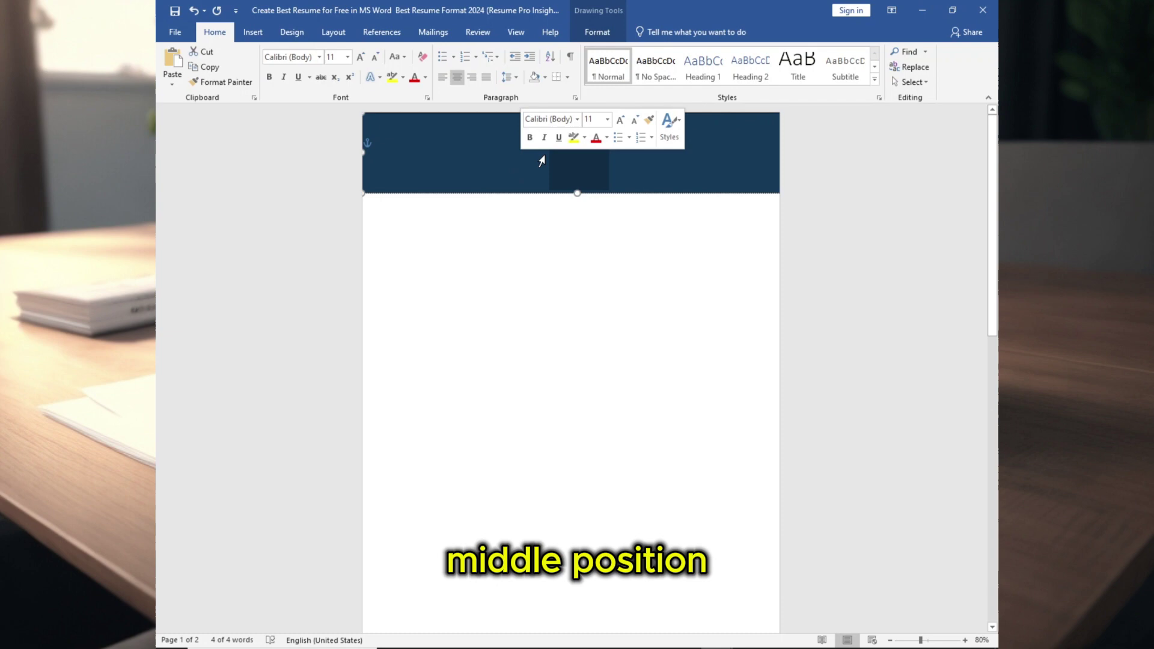
{"action": "left_click", "coordinate": [349, 57]}
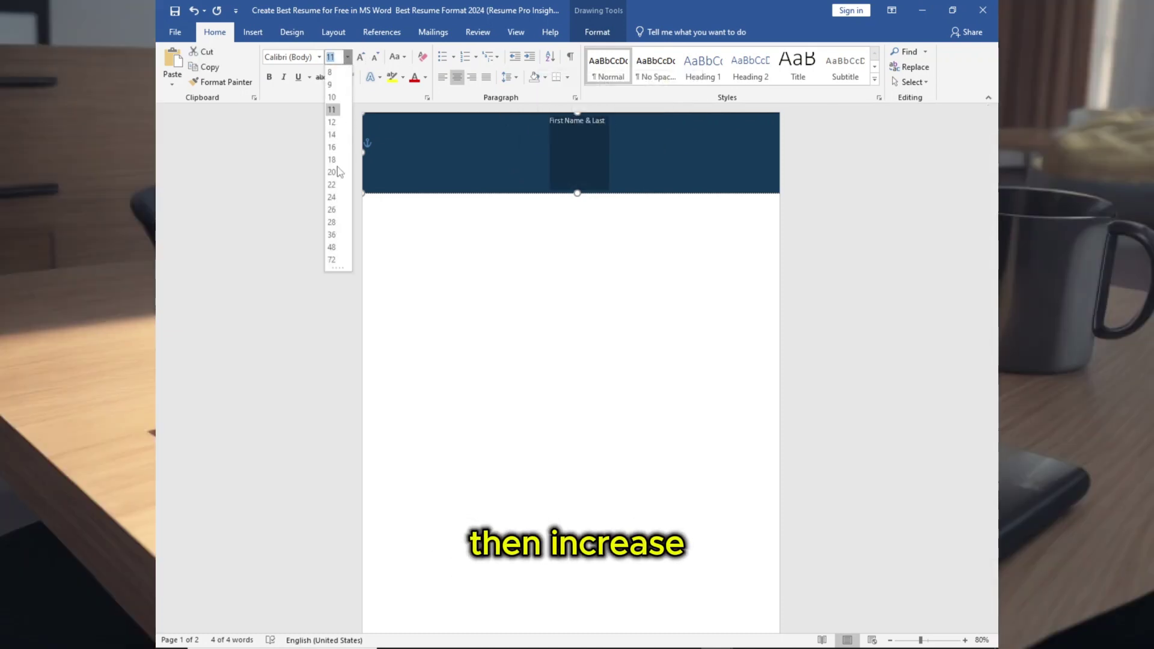
{"action": "left_click", "coordinate": [332, 235]}
{"action": "left_click", "coordinate": [319, 57]}
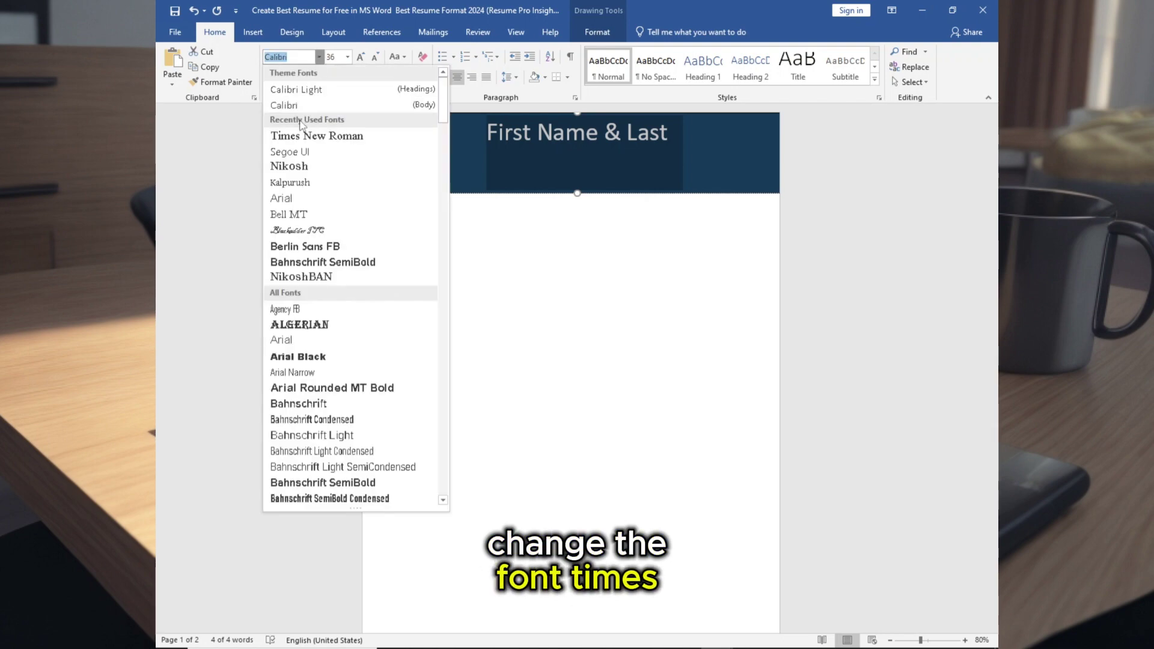
{"action": "left_click", "coordinate": [310, 143]}
Step: Add the line "Professional Title" below the name in the header and format it as 20 pt Times New Roman
{"action": "left_click", "coordinate": [565, 153]}
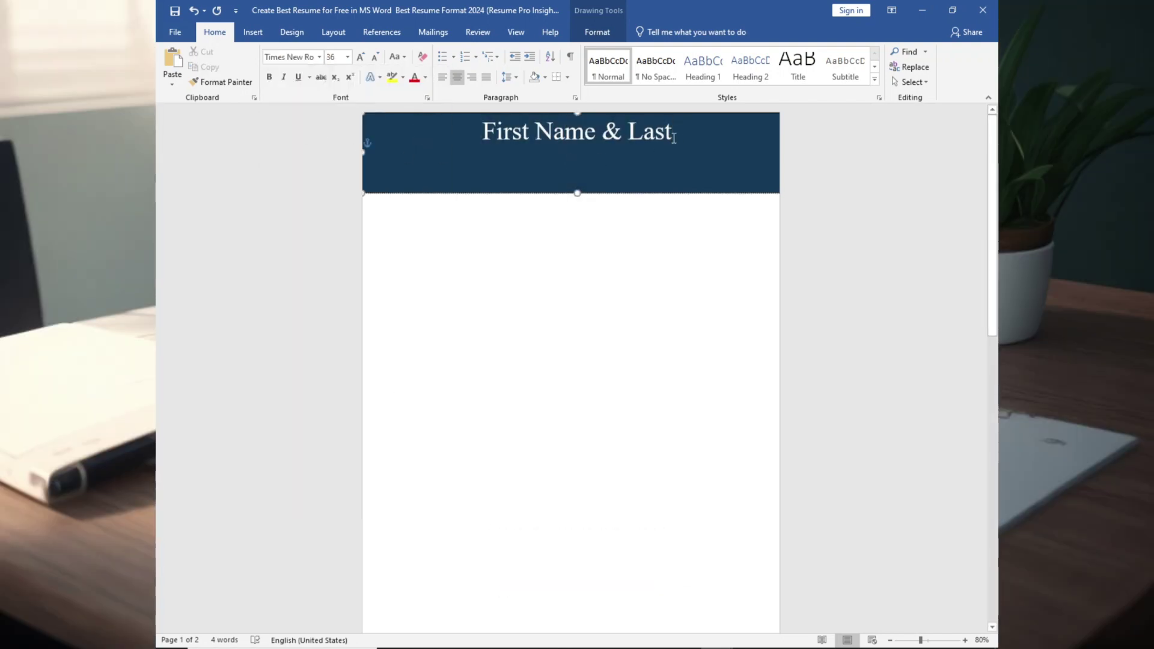
{"action": "key", "text": "ctrl+z"}
{"action": "type", "text": "Professional Title"}
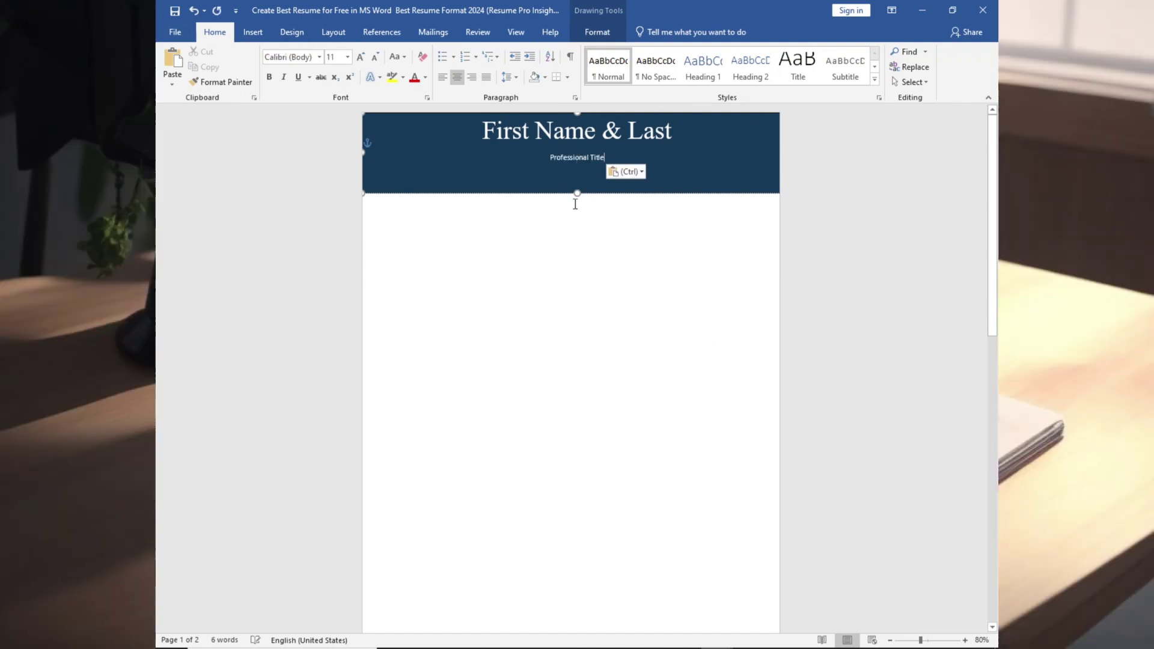
{"action": "left_click", "coordinate": [348, 58]}
{"action": "left_click", "coordinate": [333, 171]}
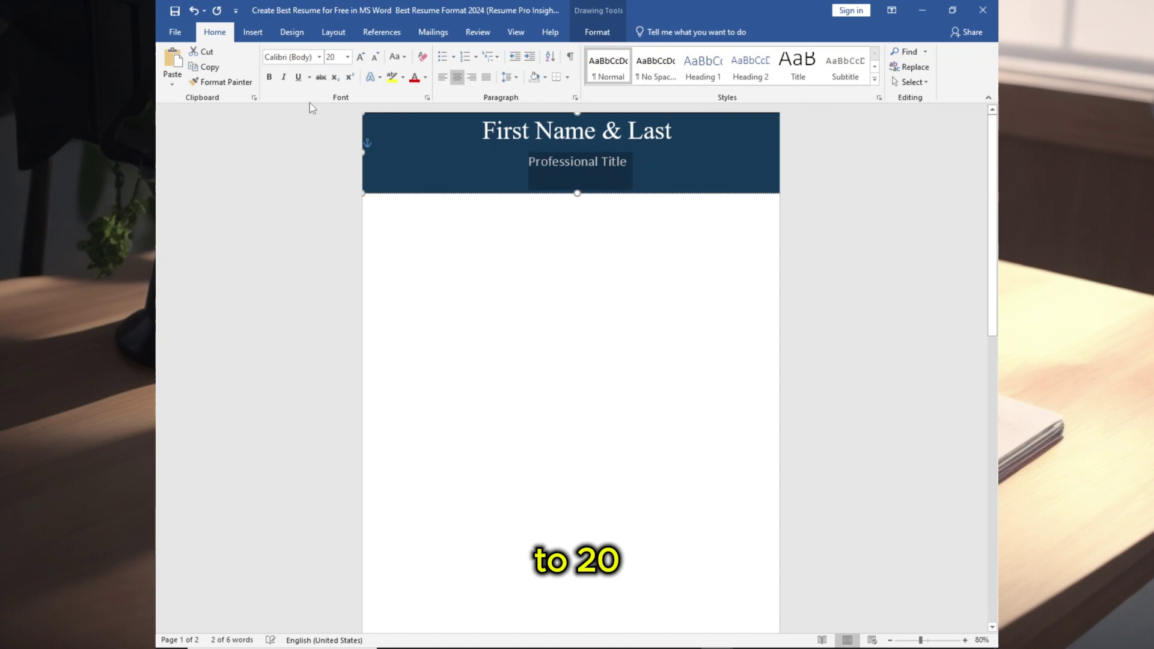
{"action": "left_click", "coordinate": [319, 58]}
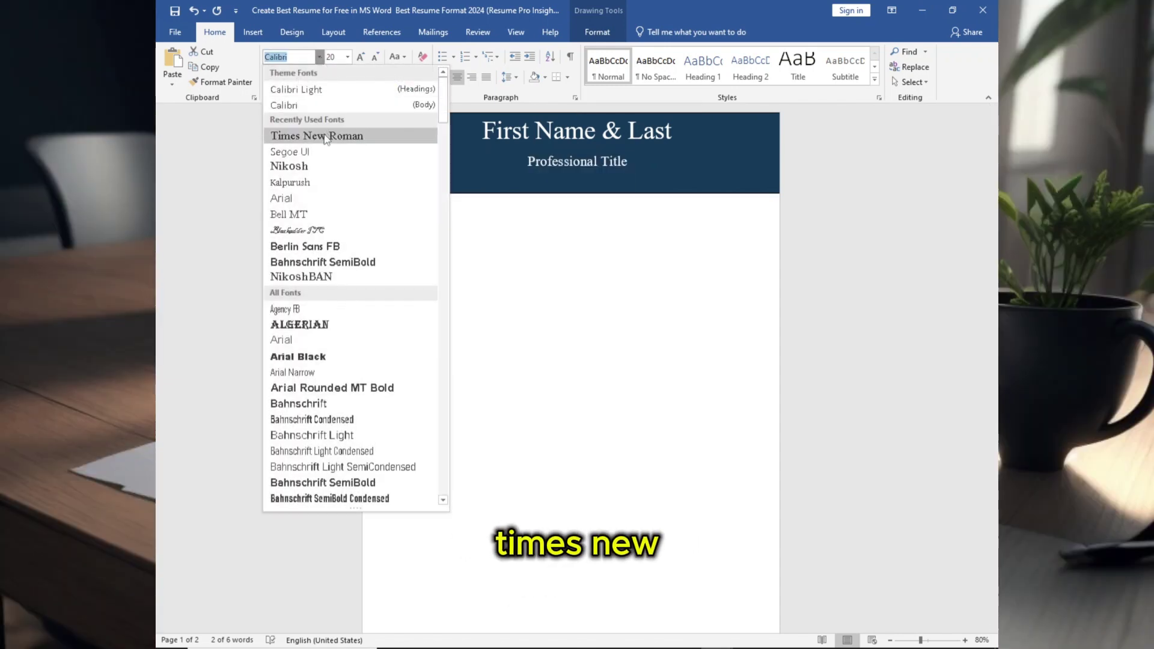
{"action": "left_click", "coordinate": [328, 141]}
Step: Apply the gold preset gradient "Medium Gradient - Accent 4" as text fill to both header lines
{"action": "left_click", "coordinate": [581, 161]}
{"action": "left_click_drag", "start_coordinate": [629, 161], "coordinate": [483, 127]}
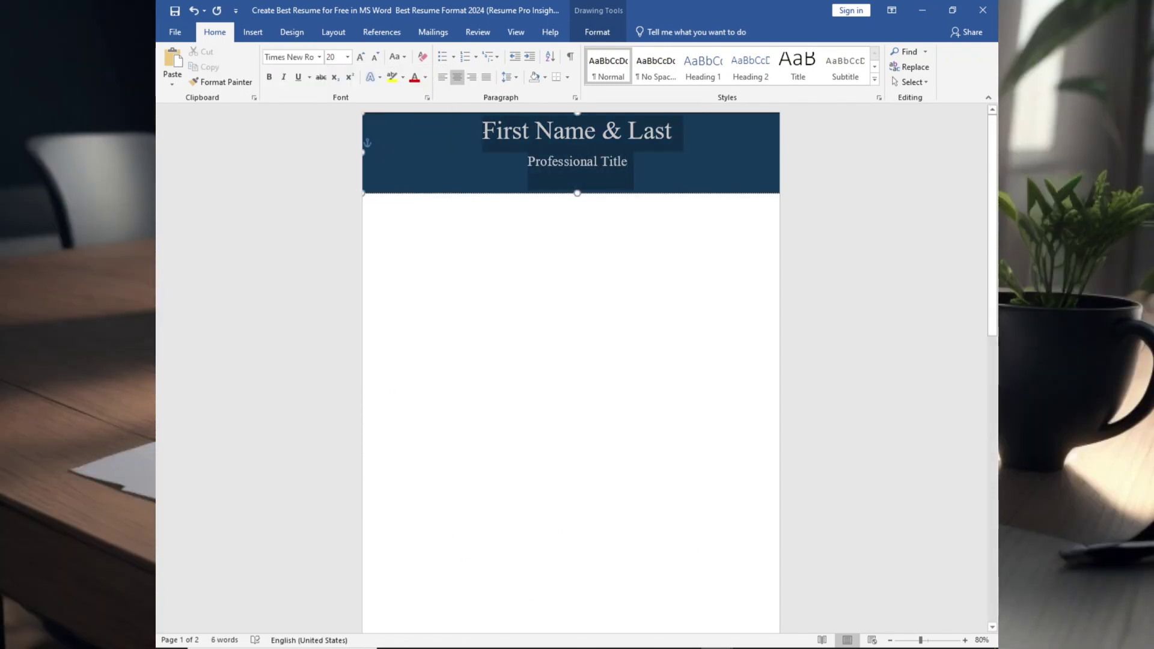
{"action": "left_click", "coordinate": [425, 78]}
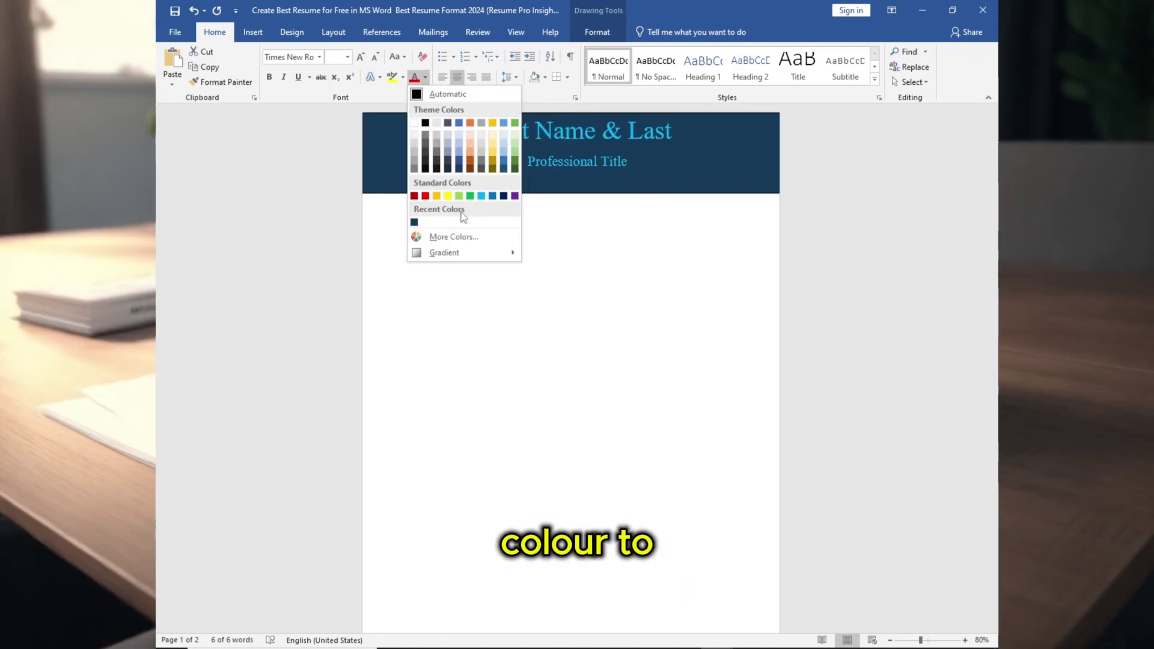
{"action": "mouse_move", "coordinate": [466, 258]}
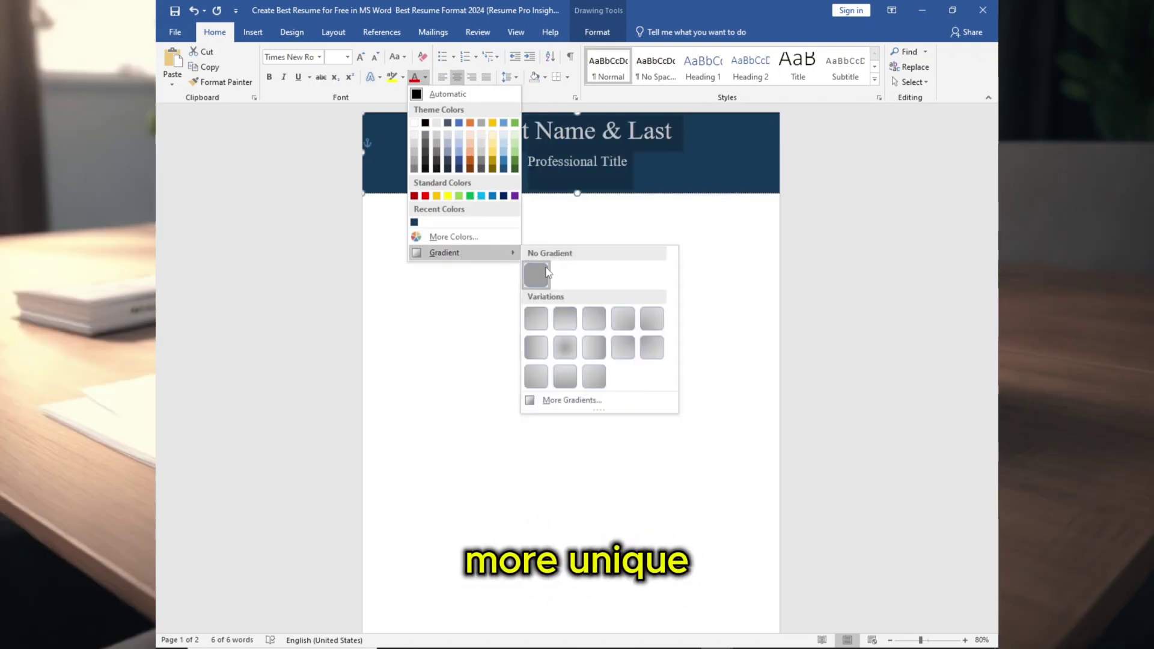
{"action": "left_click", "coordinate": [574, 400]}
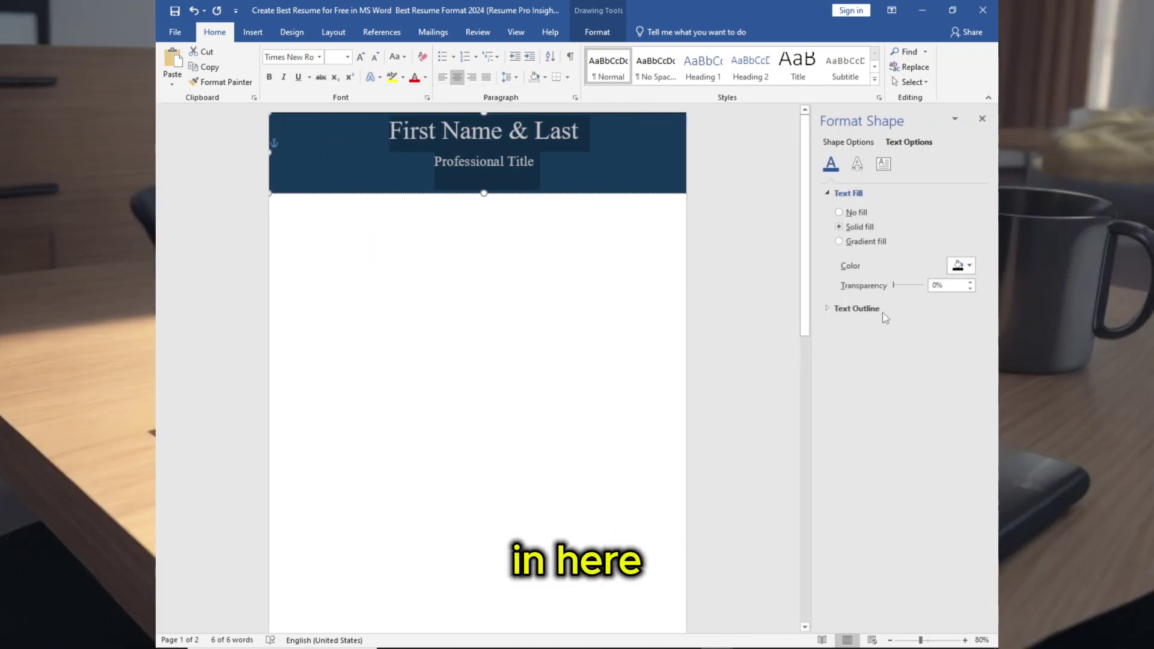
{"action": "left_click", "coordinate": [840, 242]}
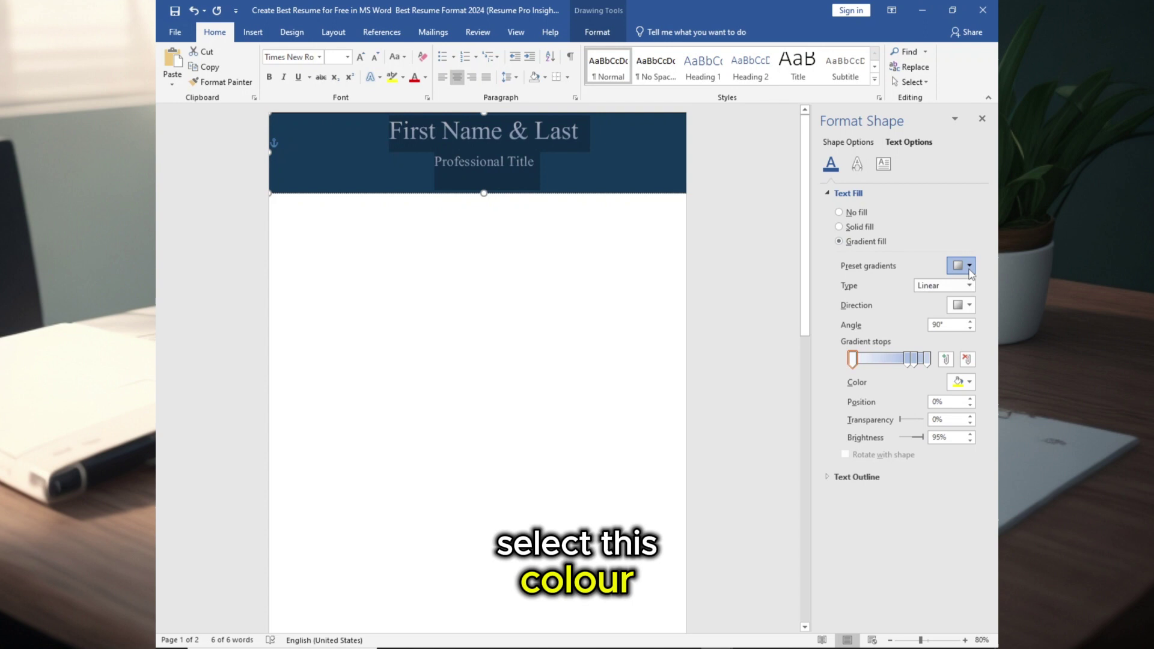
{"action": "left_click", "coordinate": [961, 266]}
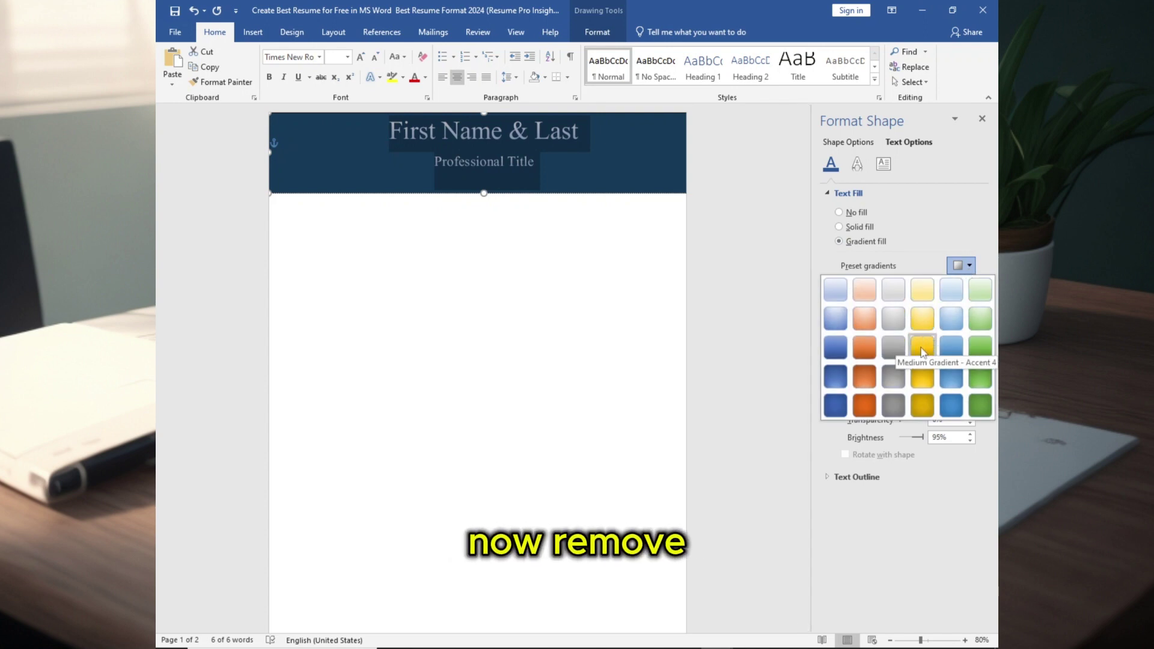
{"action": "left_click", "coordinate": [923, 349]}
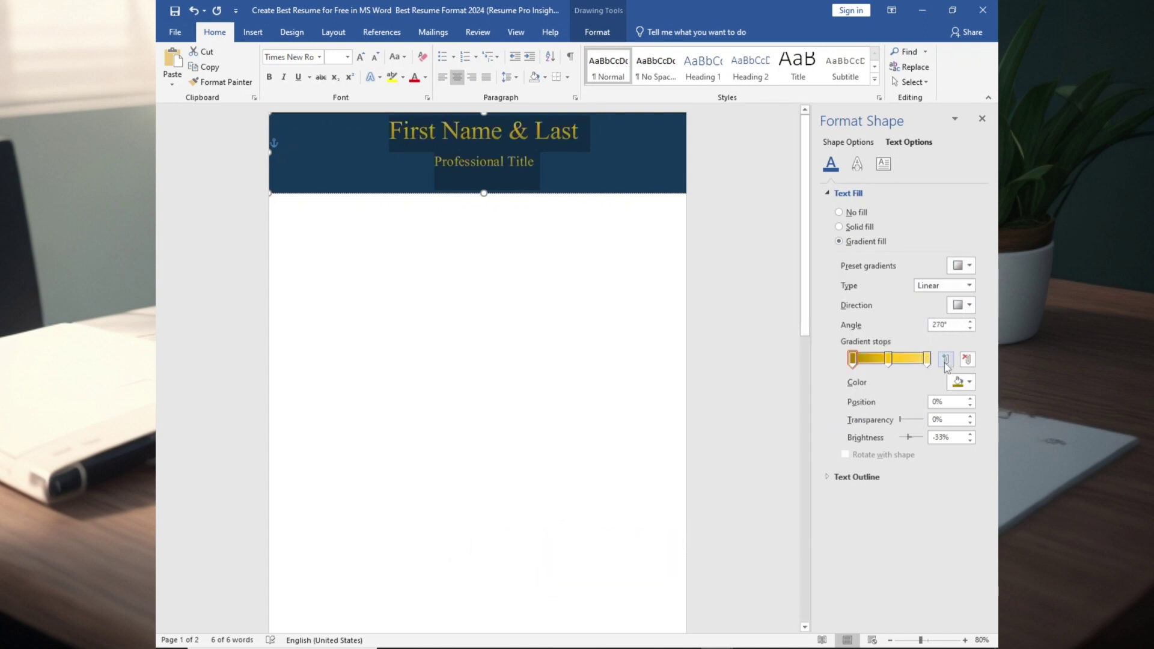
Step: Remove the middle gradient stop of the header text fill and move the two remaining stops to about 13% and 70%
{"action": "left_click", "coordinate": [889, 359]}
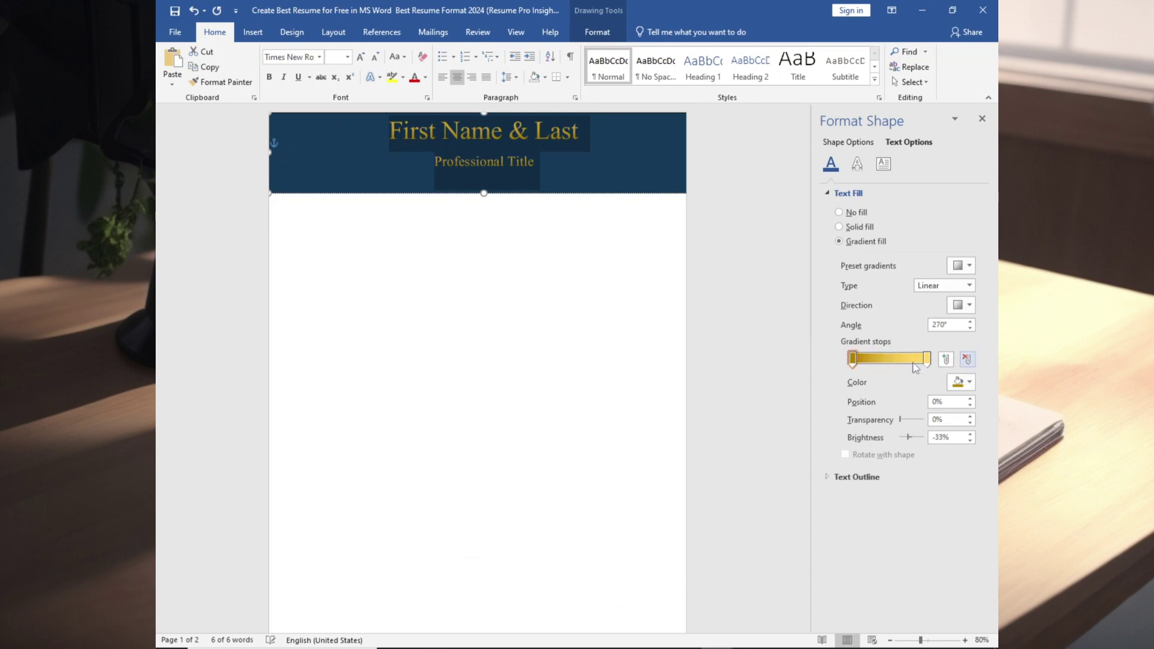
{"action": "left_click_drag", "start_coordinate": [926, 360], "coordinate": [904, 361]}
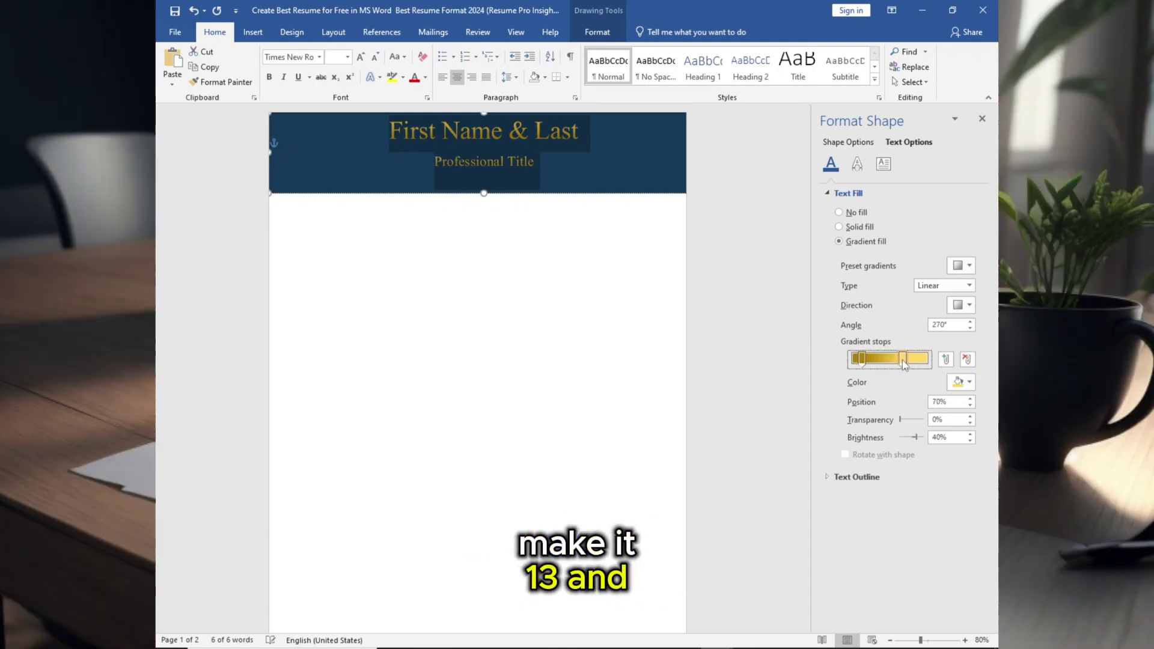
{"action": "left_click", "coordinate": [296, 186]}
Step: Draw a straight horizontal line about 2.84" long along the header box's lower edge, ending at the page's left edge
{"action": "left_click", "coordinate": [253, 32]}
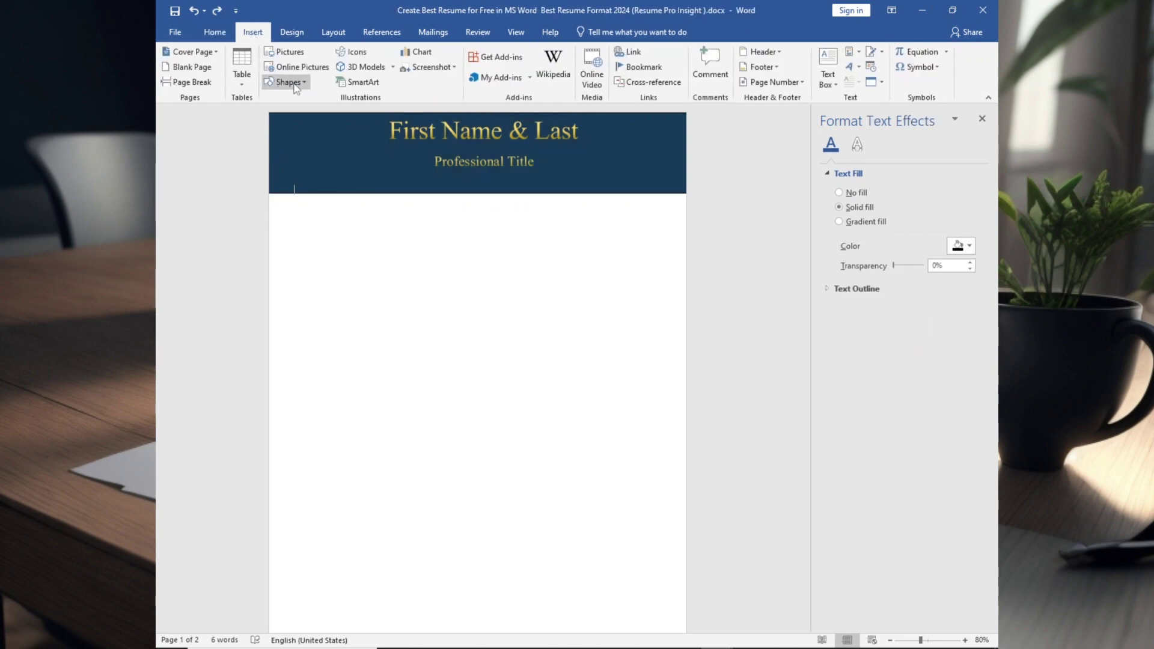
{"action": "left_click", "coordinate": [286, 81]}
{"action": "left_click", "coordinate": [284, 113]}
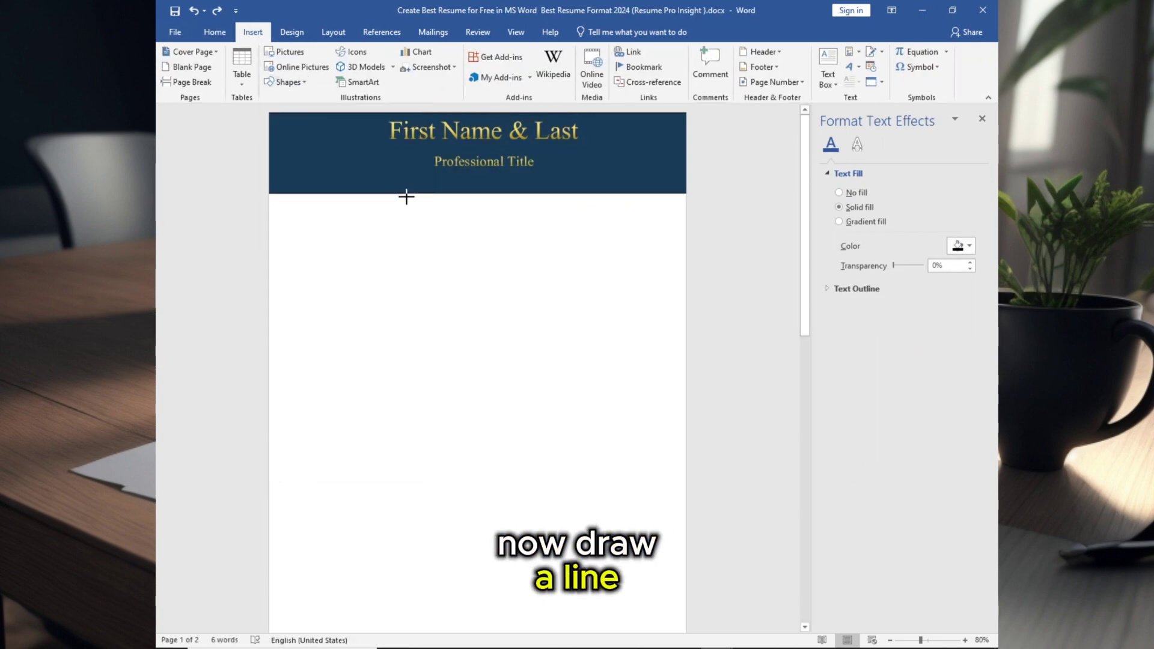
{"action": "left_click_drag", "start_coordinate": [413, 194], "coordinate": [272, 194]}
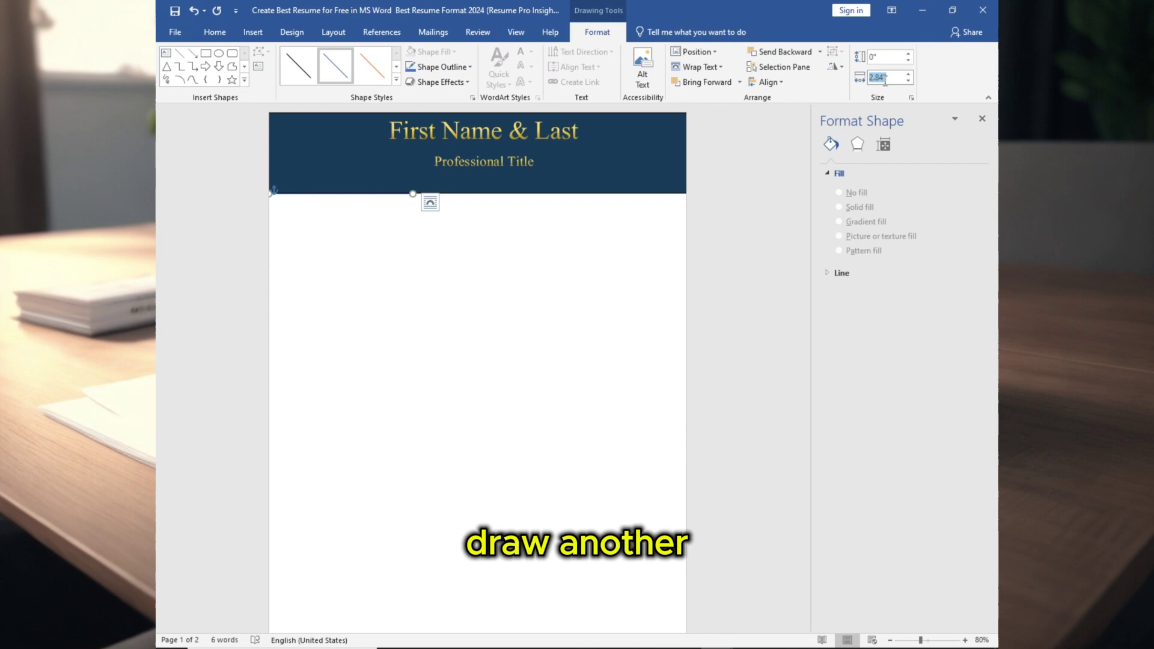
Step: Draw a straight vertical line about 10.09" long from the horizontal line's inner end down to the page's bottom edge
{"action": "left_click", "coordinate": [369, 206]}
{"action": "left_click", "coordinate": [253, 32]}
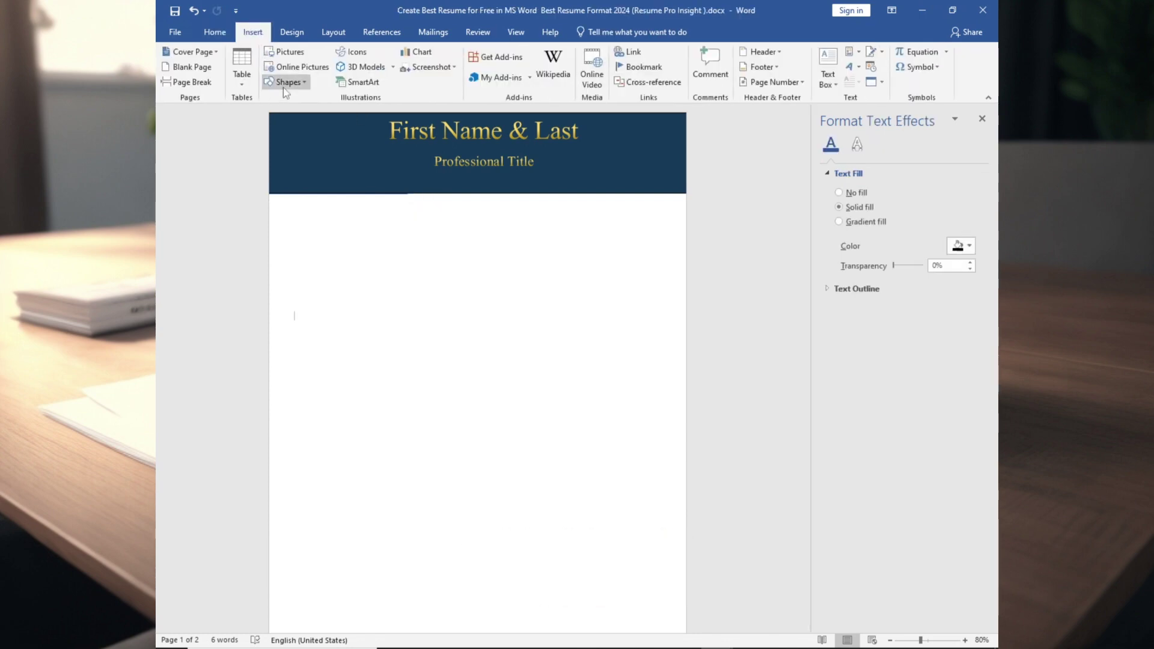
{"action": "left_click", "coordinate": [286, 82]}
{"action": "left_click", "coordinate": [283, 113]}
{"action": "left_click_drag", "start_coordinate": [403, 636], "coordinate": [408, 648]}
{"action": "scroll", "coordinate": [408, 473], "scroll_direction": "down", "scroll_amount": 3}
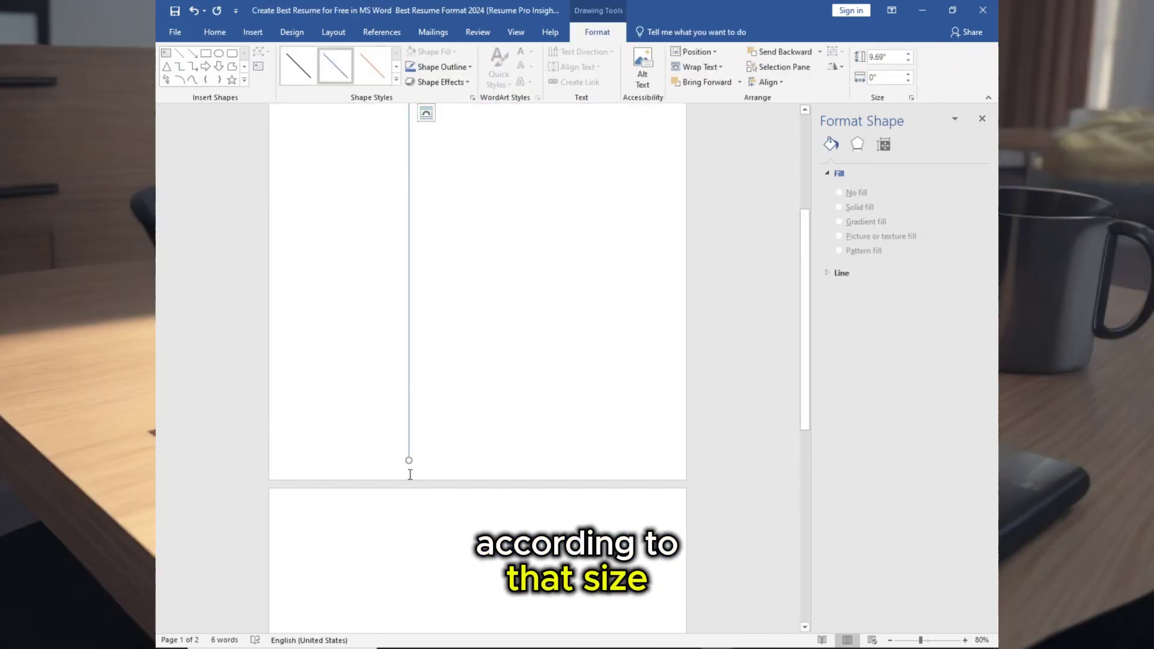
{"action": "left_click_drag", "start_coordinate": [409, 461], "coordinate": [408, 482]}
Step: Set the vertical line's outline to a light grey theme colour
{"action": "scroll", "coordinate": [492, 446], "scroll_direction": "up", "scroll_amount": 3}
{"action": "left_click", "coordinate": [446, 70]}
{"action": "left_click", "coordinate": [431, 117]}
{"action": "left_click", "coordinate": [443, 68]}
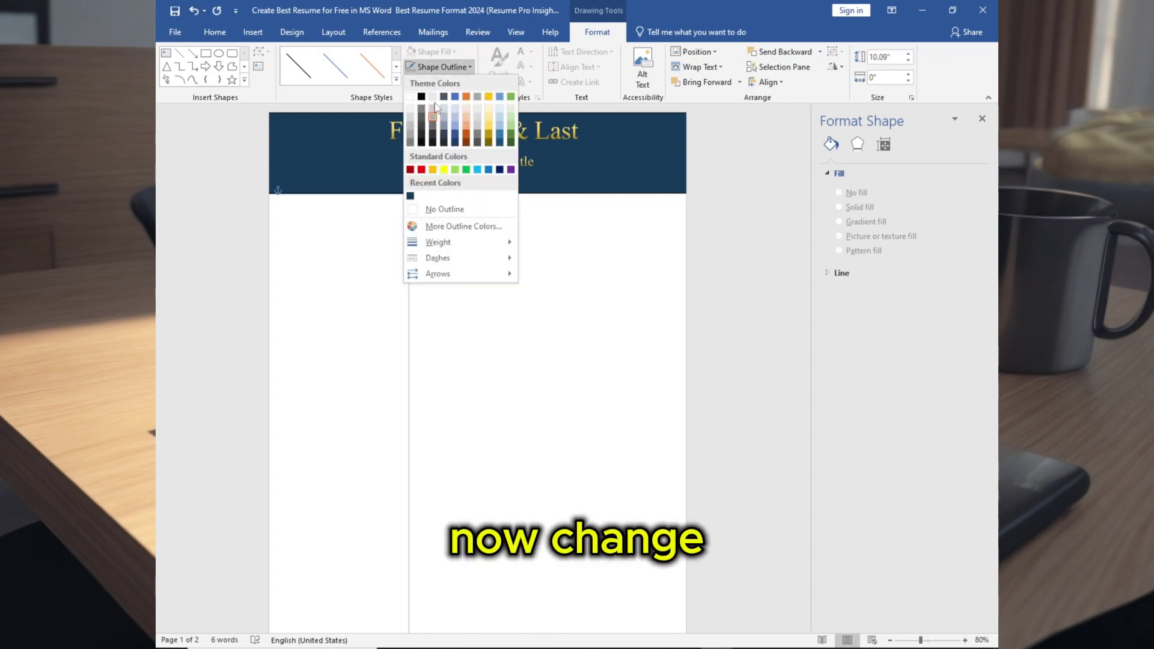
{"action": "left_click", "coordinate": [411, 117]}
Step: Delete the short horizontal line along the header box's lower edge
{"action": "left_click", "coordinate": [386, 203]}
{"action": "left_click", "coordinate": [315, 195]}
{"action": "key", "text": "Delete"}
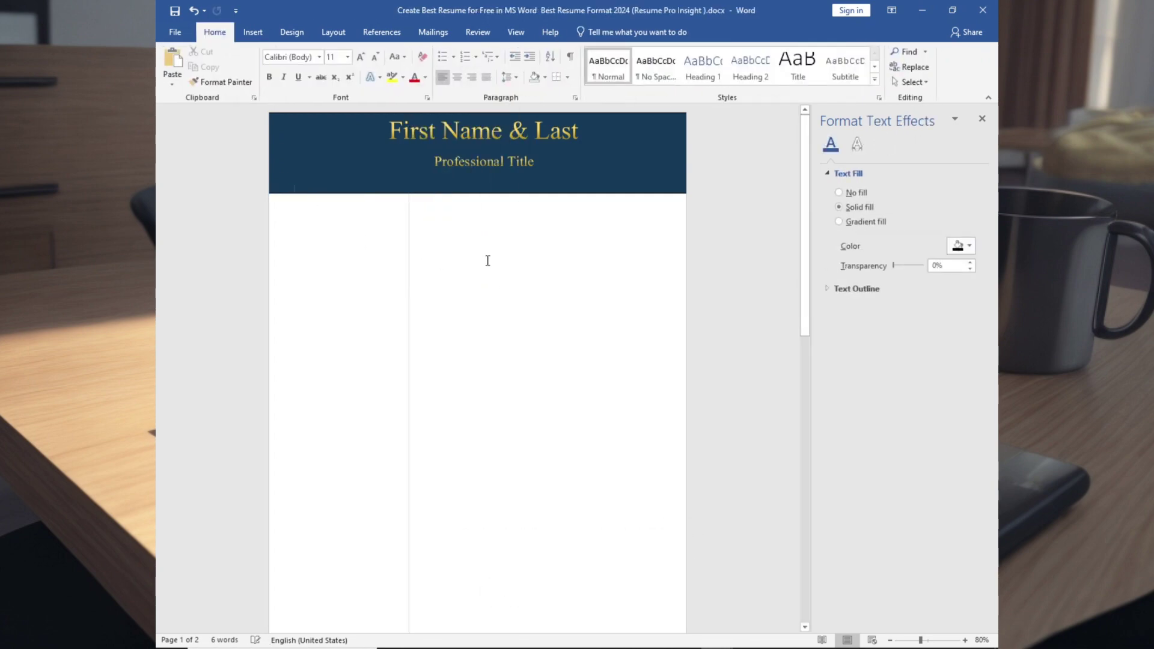
Step: Draw a text box about 1.94" high and 4.94" wide directly below the header, in the column right of the vertical line
{"action": "left_click", "coordinate": [255, 33]}
{"action": "left_click", "coordinate": [302, 86]}
{"action": "left_click", "coordinate": [289, 81]}
{"action": "left_click", "coordinate": [272, 109]}
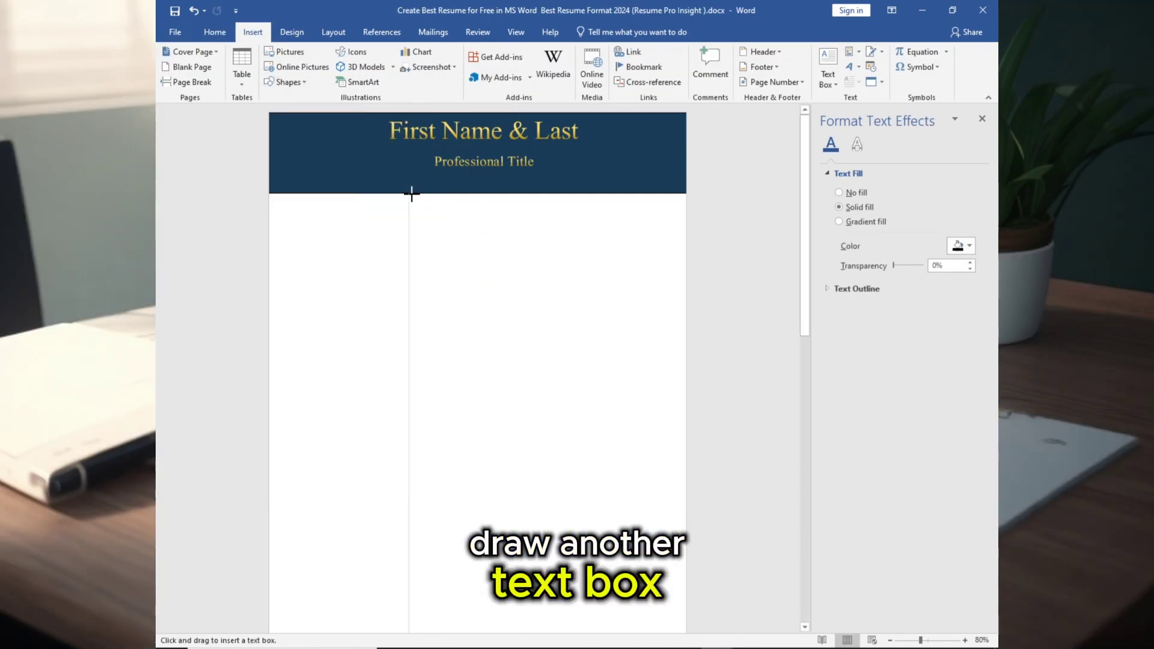
{"action": "left_click_drag", "start_coordinate": [655, 262], "coordinate": [662, 264]}
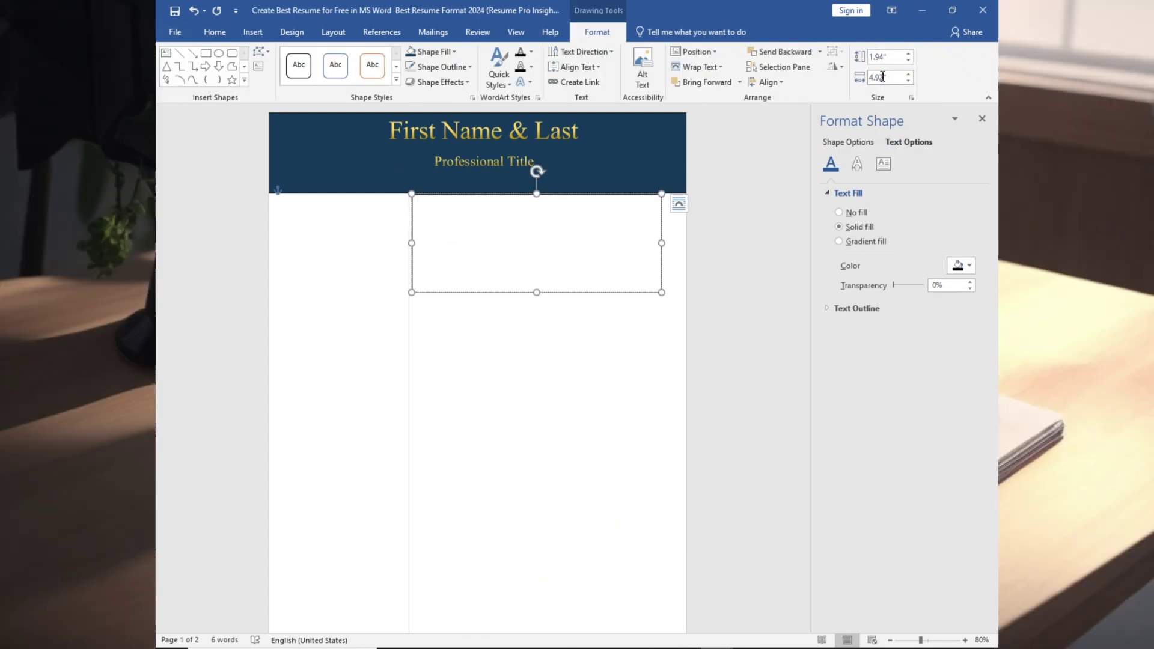
{"action": "left_click", "coordinate": [570, 425]}
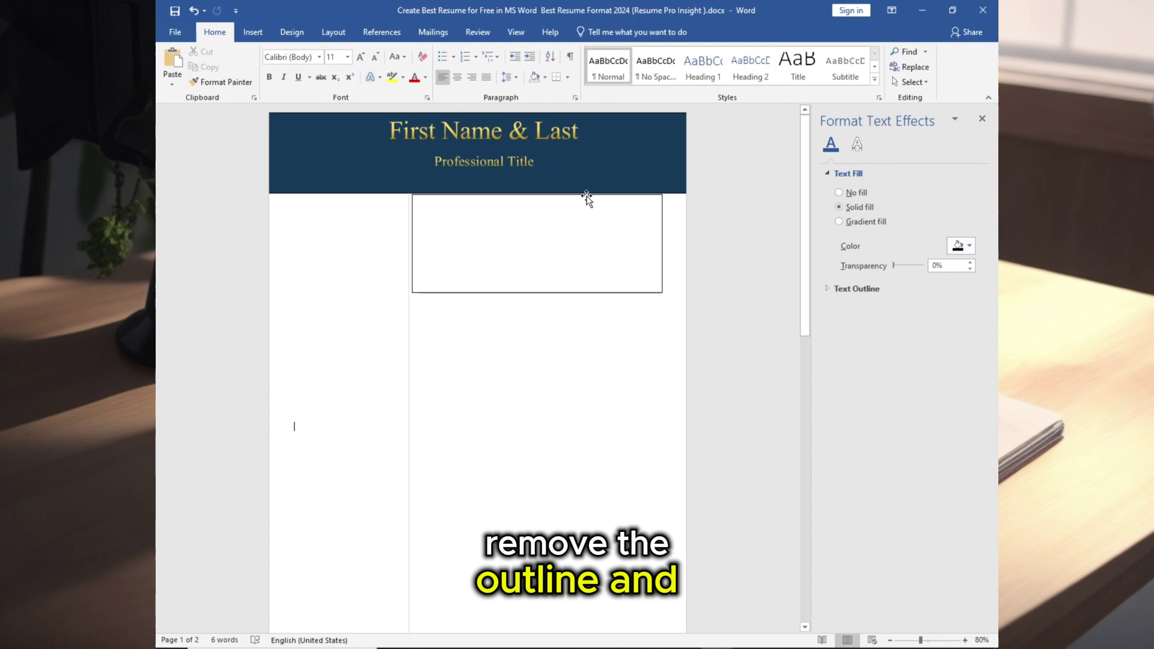
Step: Remove the text box's outline and fill it with the "Summary:" placeholder paragraph, "Signature Achievement:" and the Top Highlighting Achievement A, B and C lines
{"action": "left_click_drag", "start_coordinate": [584, 193], "coordinate": [583, 193]}
{"action": "left_click", "coordinate": [438, 67]}
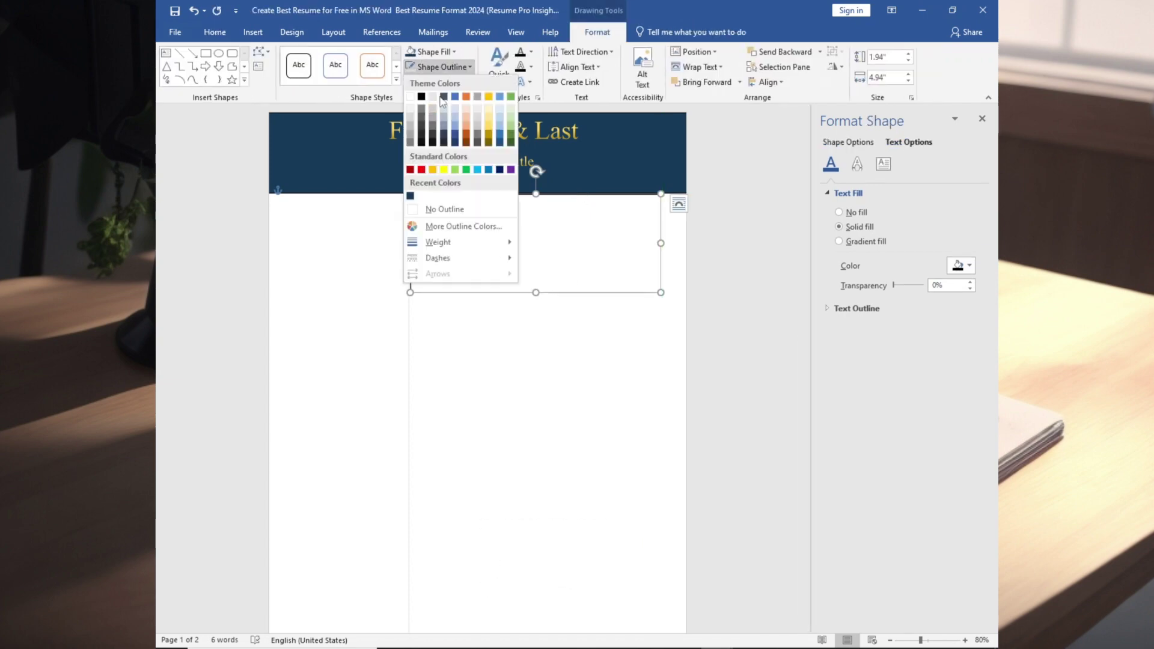
{"action": "left_click", "coordinate": [442, 206]}
{"action": "left_click", "coordinate": [438, 219]}
{"action": "type", "text": "Summary: Lorem ipsum dolor sit amet, consectetur adipiscing elit dui. Vestibulum sit amet quam rhoncus, egestas dui eget, malesuada justo. Ut aliquam auguer honcus egestas, amet quam rhoncus, egestas dui honcus.  Signature Achievement:  Top Highlighting Achievement A Top Highlighting Achievement B Top Highlighting Achievement C"}
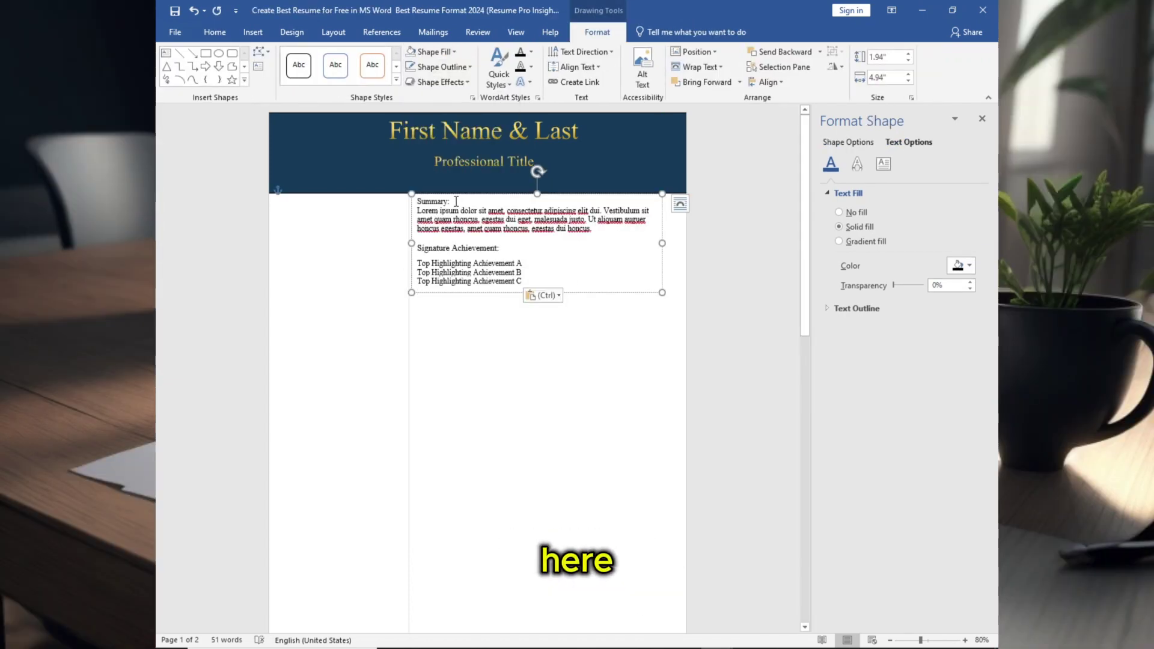
Step: Format the "Summary:" heading as 16 pt bold and the "Signature Achievement:" heading as 12 pt bold
{"action": "left_click", "coordinate": [412, 203]}
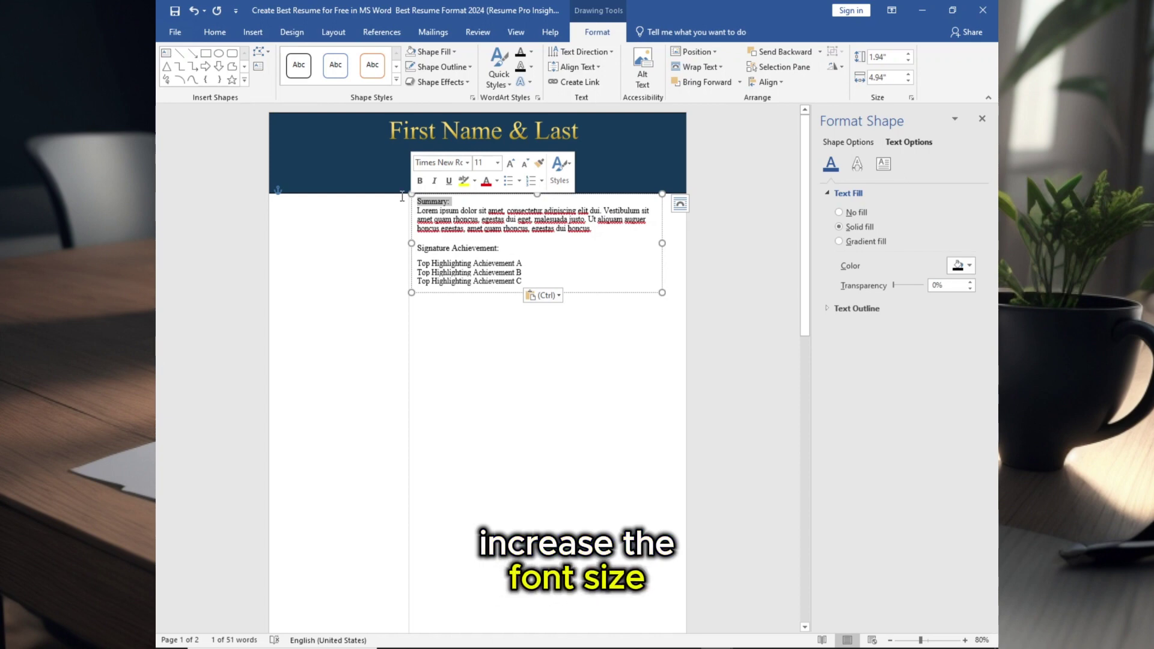
{"action": "left_click", "coordinate": [214, 32]}
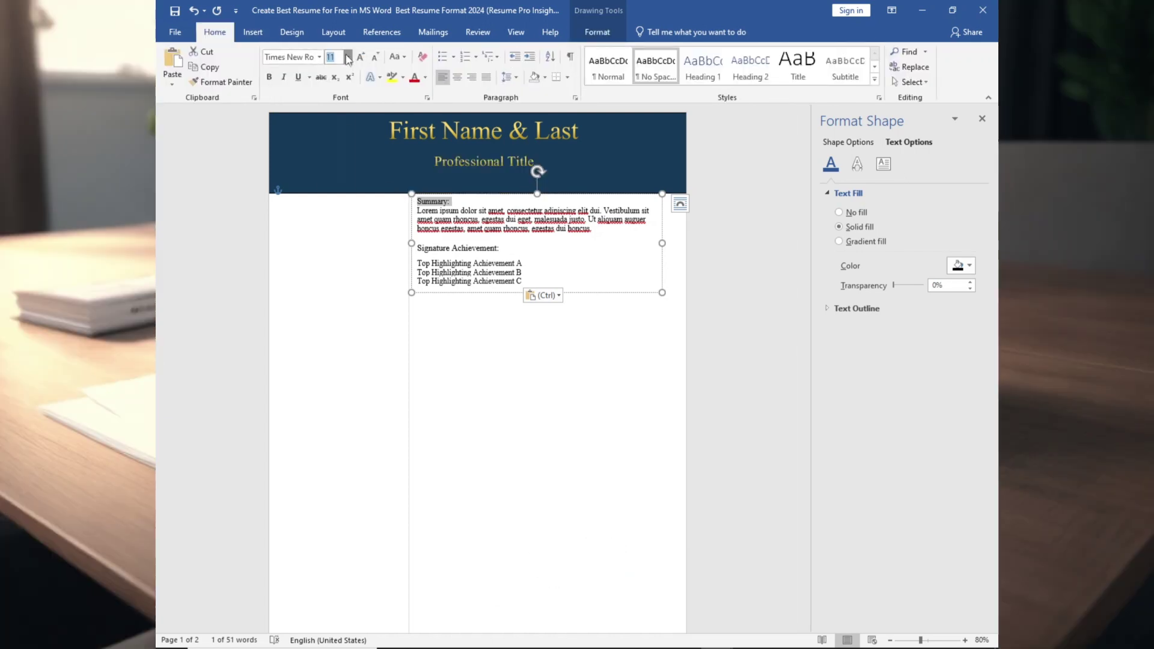
{"action": "left_click", "coordinate": [348, 56]}
{"action": "left_click", "coordinate": [333, 147]}
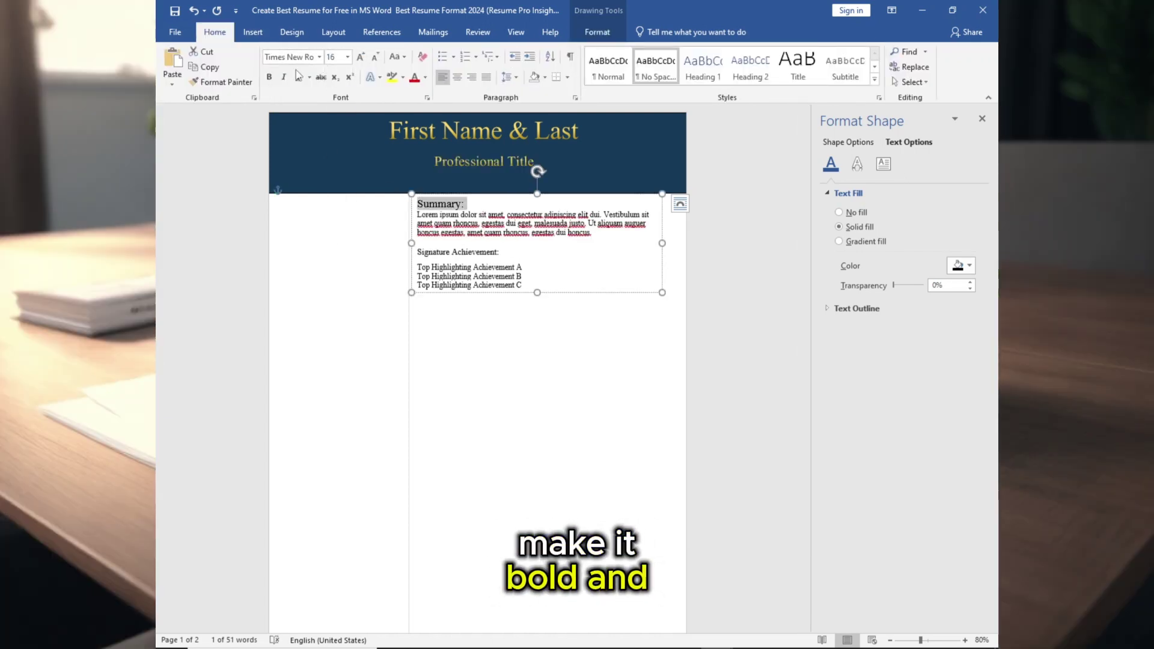
{"action": "left_click", "coordinate": [270, 77]}
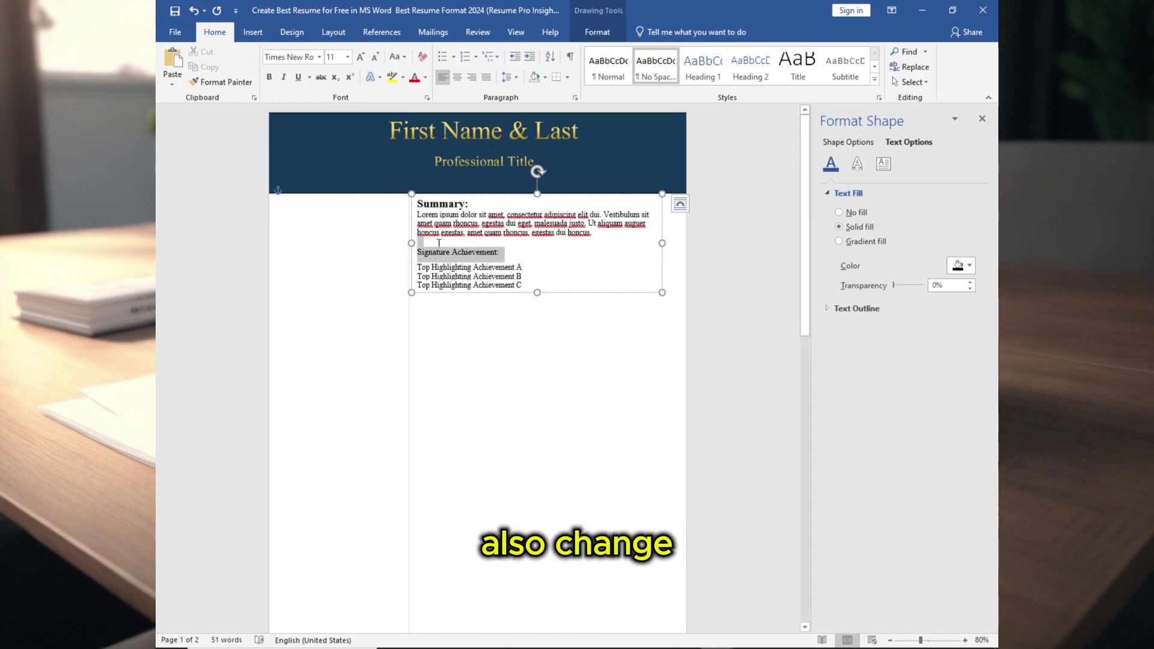
{"action": "left_click_drag", "start_coordinate": [439, 243], "coordinate": [419, 253]}
{"action": "left_click", "coordinate": [271, 77]}
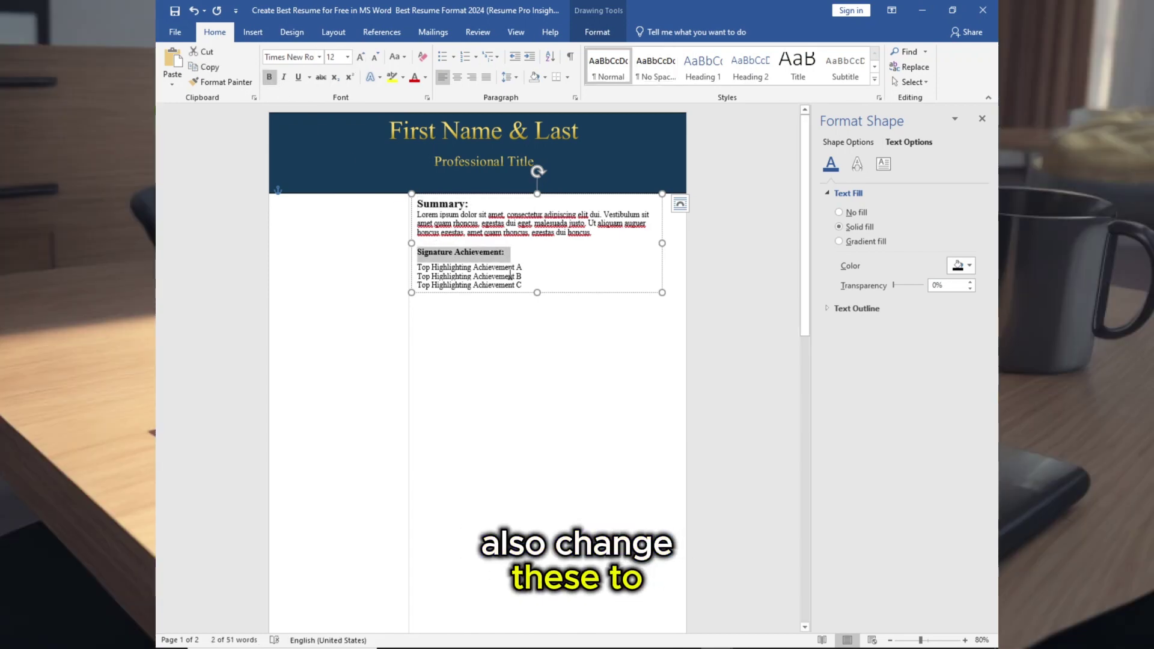
Step: Turn the three Top Highlighting Achievement lines into a bulleted list with blue arrow bullets
{"action": "left_click", "coordinate": [493, 281]}
{"action": "left_click", "coordinate": [453, 56]}
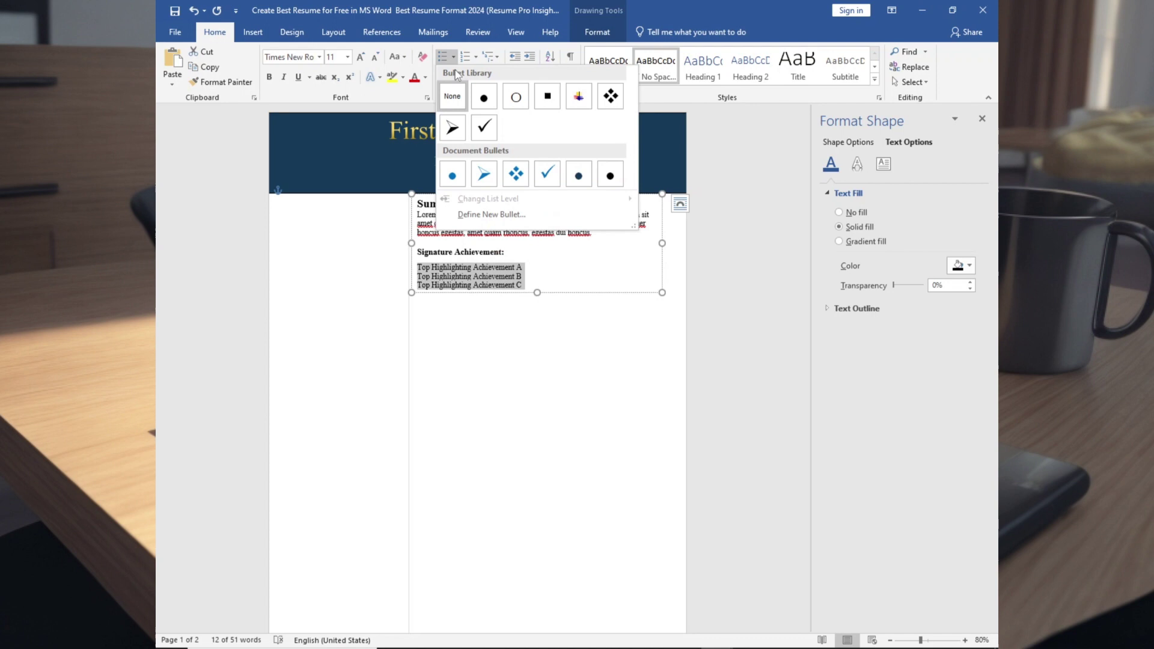
{"action": "left_click", "coordinate": [485, 175]}
Step: Colour the "Signature Achievement:" heading dark gold and the "Summary:" heading in the recently used dark blue
{"action": "left_click", "coordinate": [475, 251]}
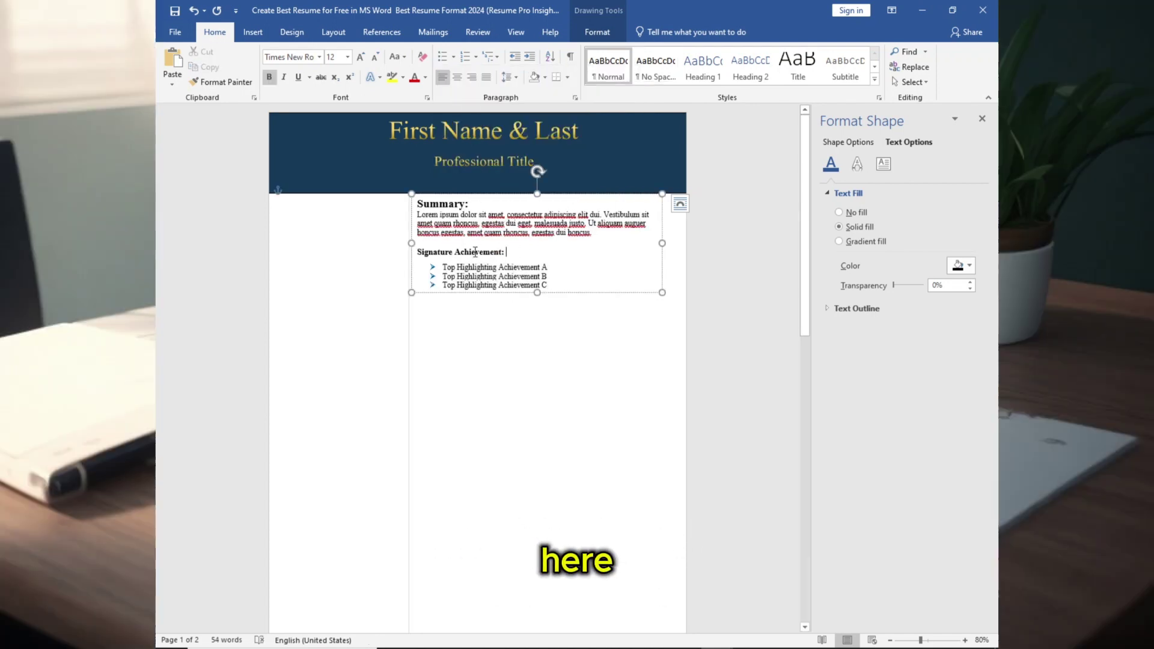
{"action": "left_click", "coordinate": [426, 78]}
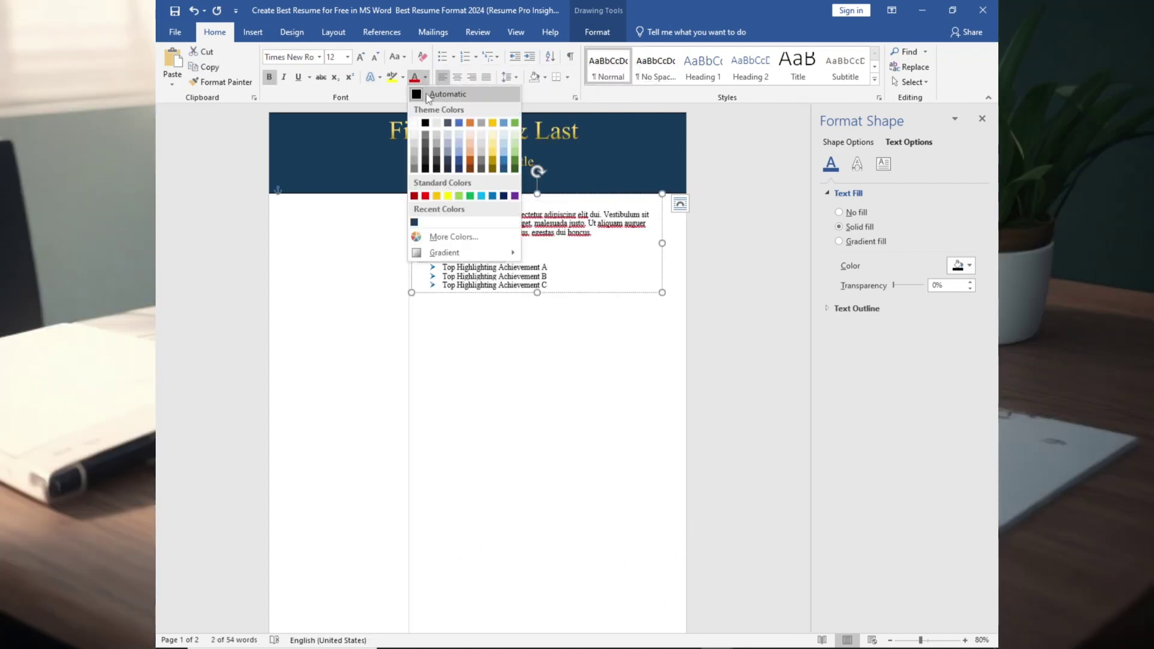
{"action": "left_click", "coordinate": [495, 160]}
{"action": "left_click_drag", "start_coordinate": [475, 204], "coordinate": [417, 203]}
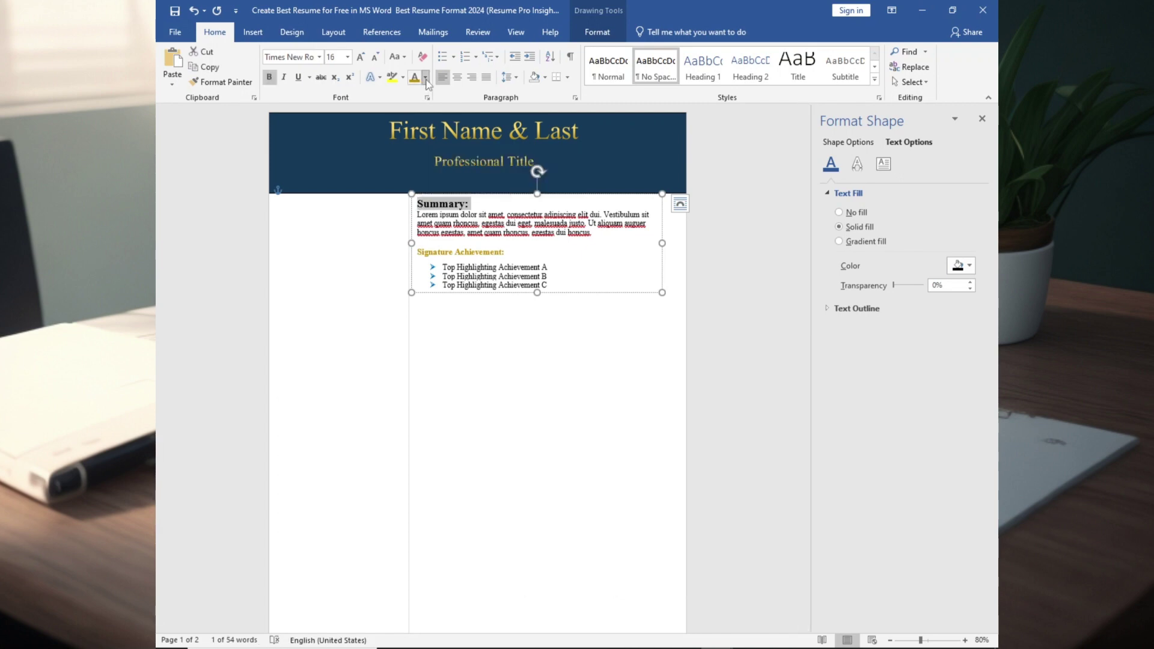
{"action": "left_click", "coordinate": [425, 77]}
{"action": "left_click", "coordinate": [414, 223]}
{"action": "left_click", "coordinate": [490, 220]}
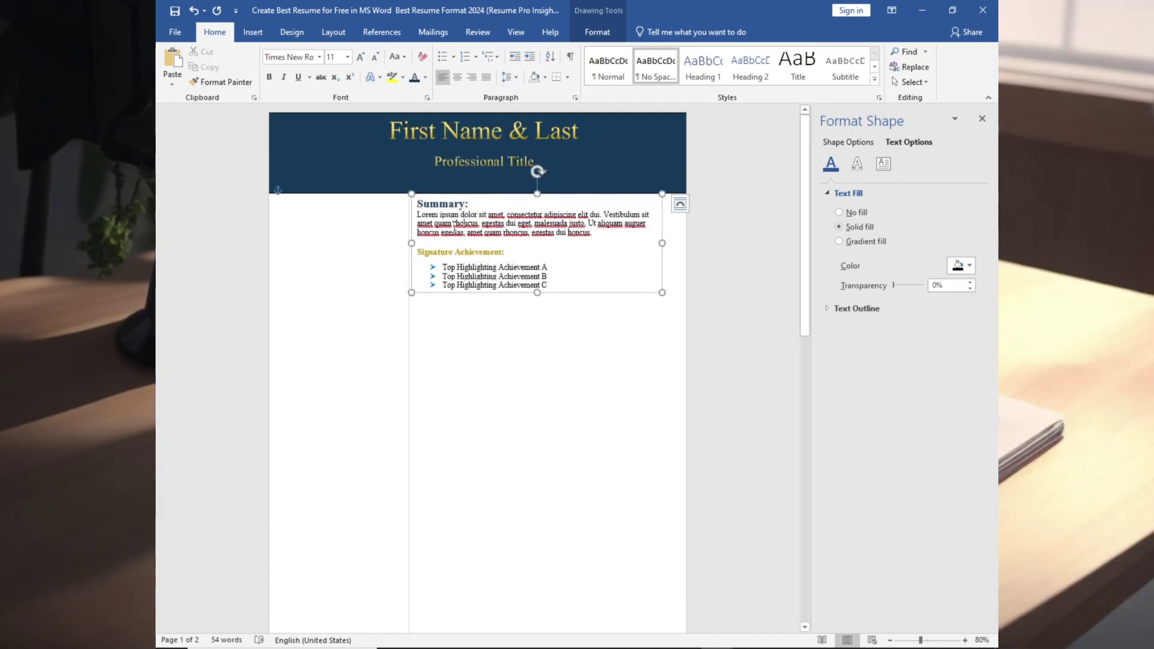
{"action": "left_click", "coordinate": [294, 205]}
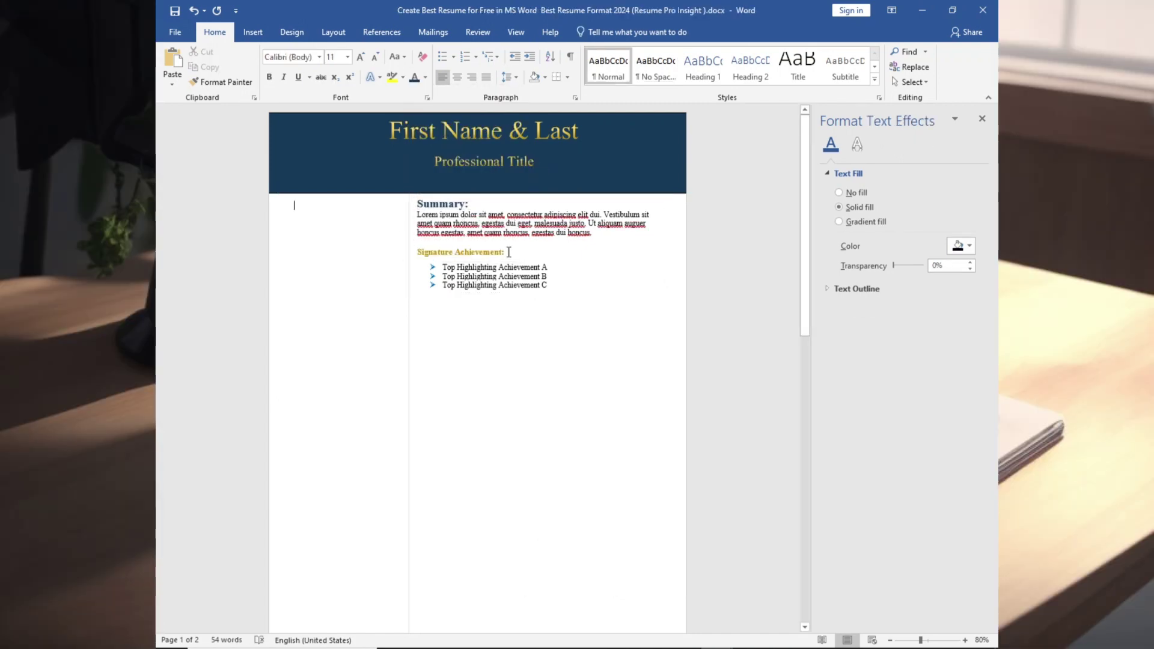
Step: Draw a text box about 1.77" high and 1.87" wide in the narrow column beside the summary
{"action": "left_click", "coordinate": [253, 33]}
{"action": "left_click", "coordinate": [285, 81]}
{"action": "left_click", "coordinate": [270, 113]}
{"action": "left_click_drag", "start_coordinate": [316, 203], "coordinate": [404, 293]}
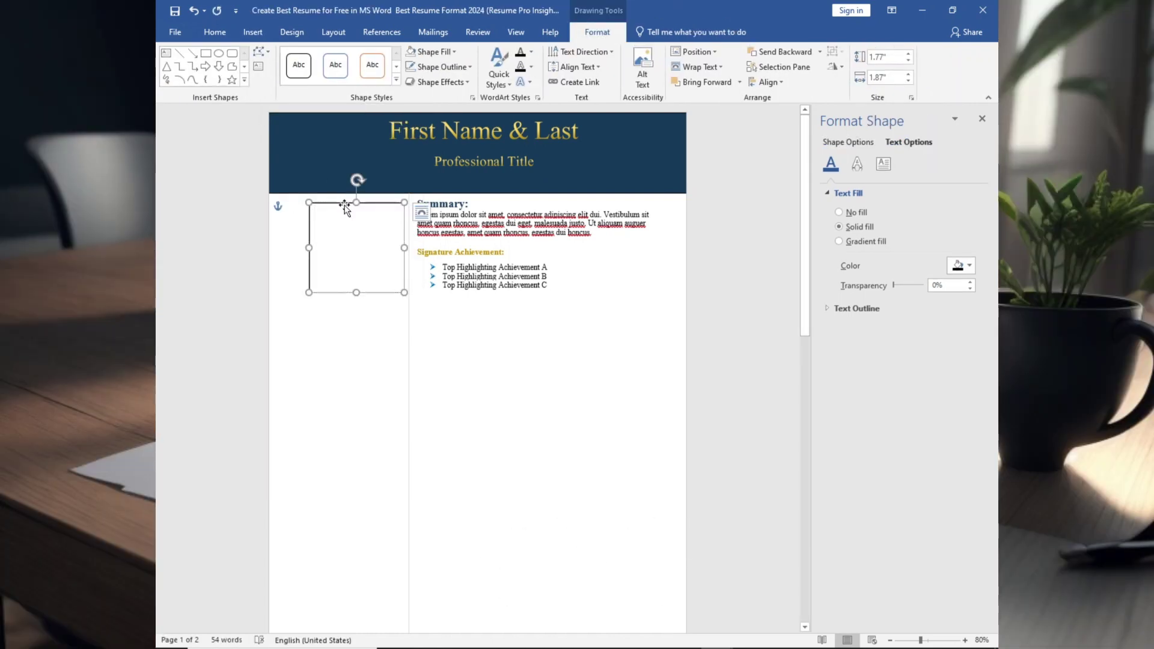
Step: Fill the borderless narrow box with contact labels from "Phone number:" to "GitHub/Dribble/etc…" in bold 12 pt Times New Roman, and widen it slightly
{"action": "left_click_drag", "start_coordinate": [340, 203], "coordinate": [393, 283]}
{"action": "left_click", "coordinate": [430, 214]}
{"action": "left_click", "coordinate": [214, 32]}
{"action": "left_click", "coordinate": [320, 56]}
{"action": "left_click", "coordinate": [315, 138]}
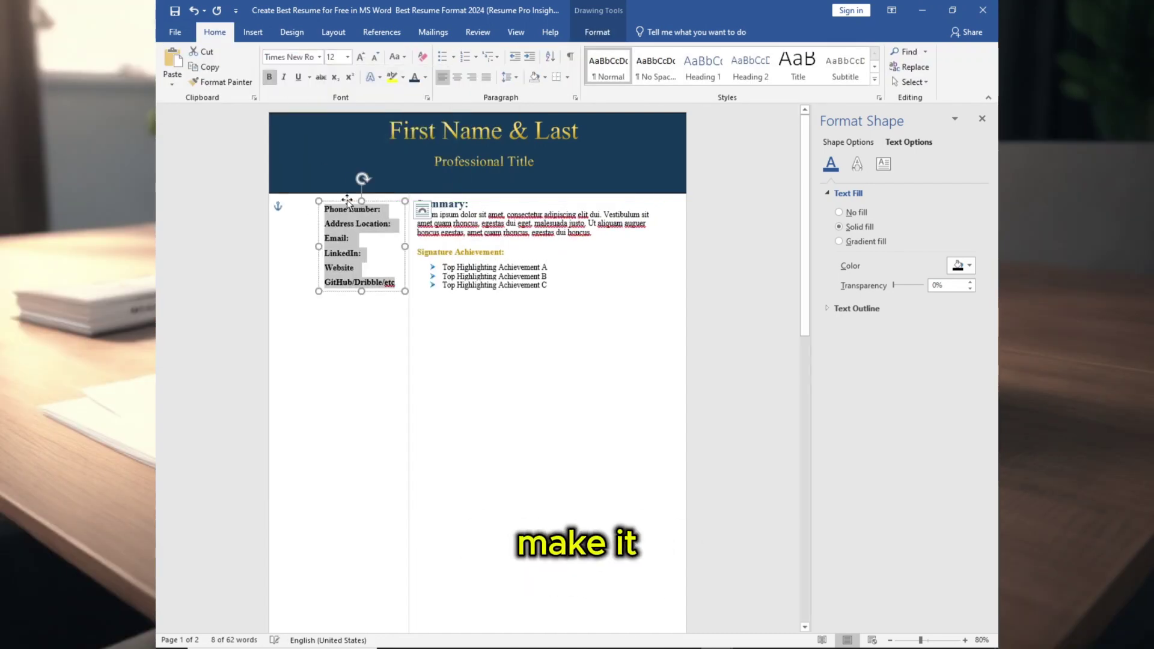
{"action": "left_click_drag", "start_coordinate": [319, 247], "coordinate": [313, 247]}
{"action": "left_click", "coordinate": [336, 314]}
Step: Insert the six blue Dribbble, LinkedIn, mail, website, location and phone icon pictures from the colored icon folder below the contact labels
{"action": "scroll", "coordinate": [333, 291], "scroll_direction": "down", "scroll_amount": 2}
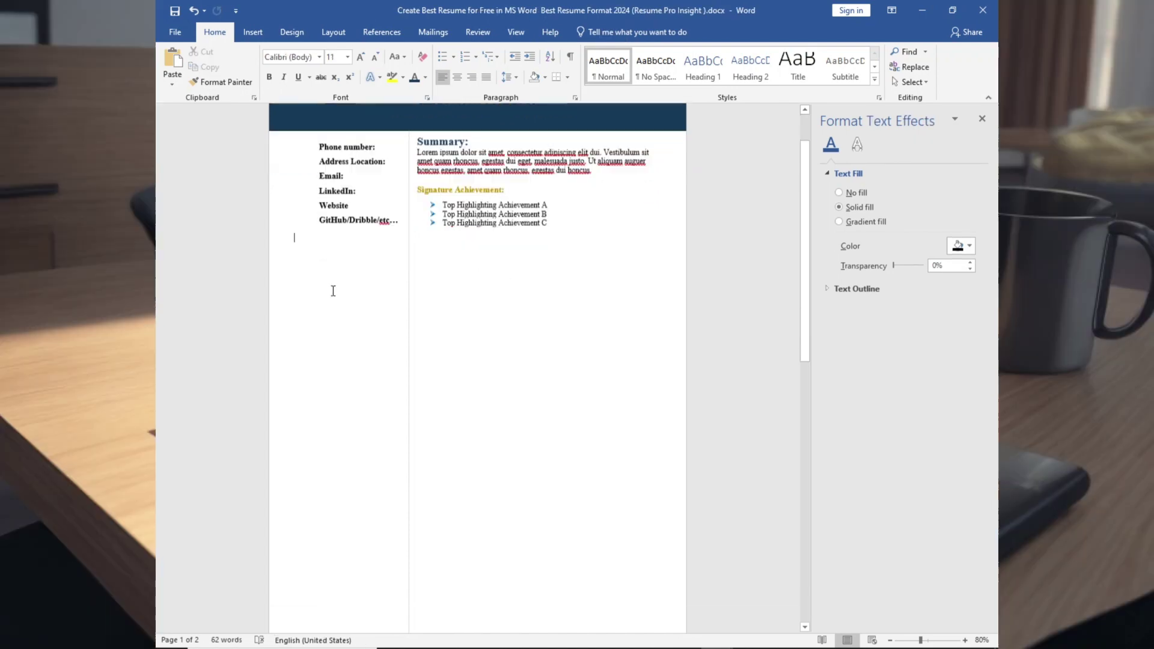
{"action": "left_click", "coordinate": [255, 35]}
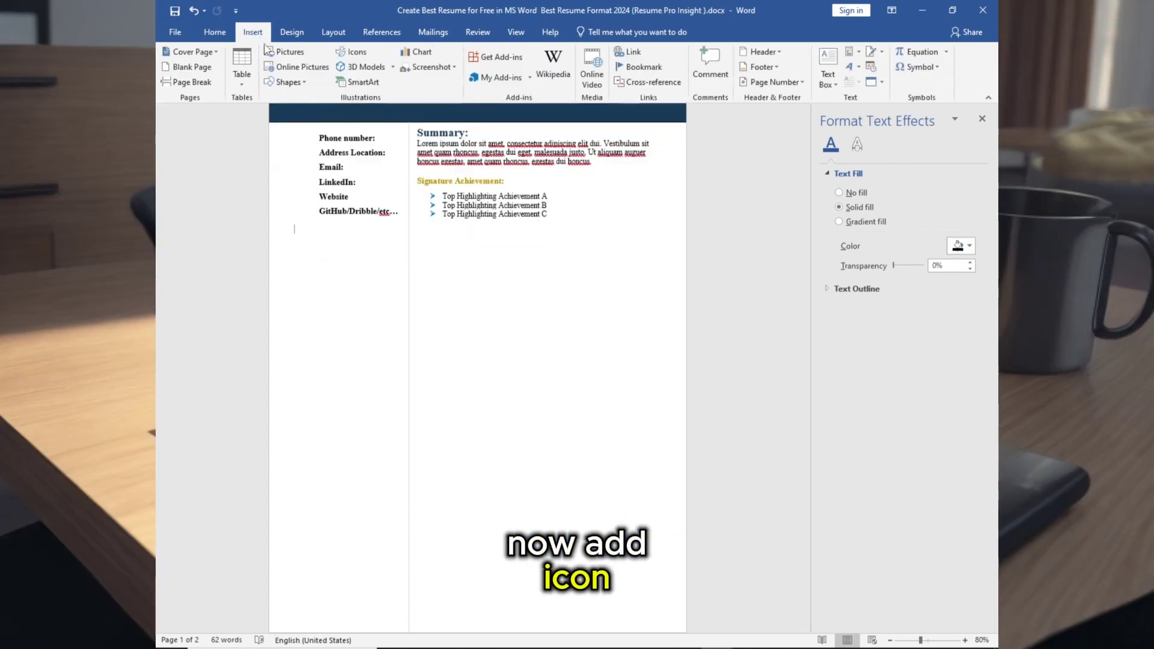
{"action": "left_click", "coordinate": [287, 52]}
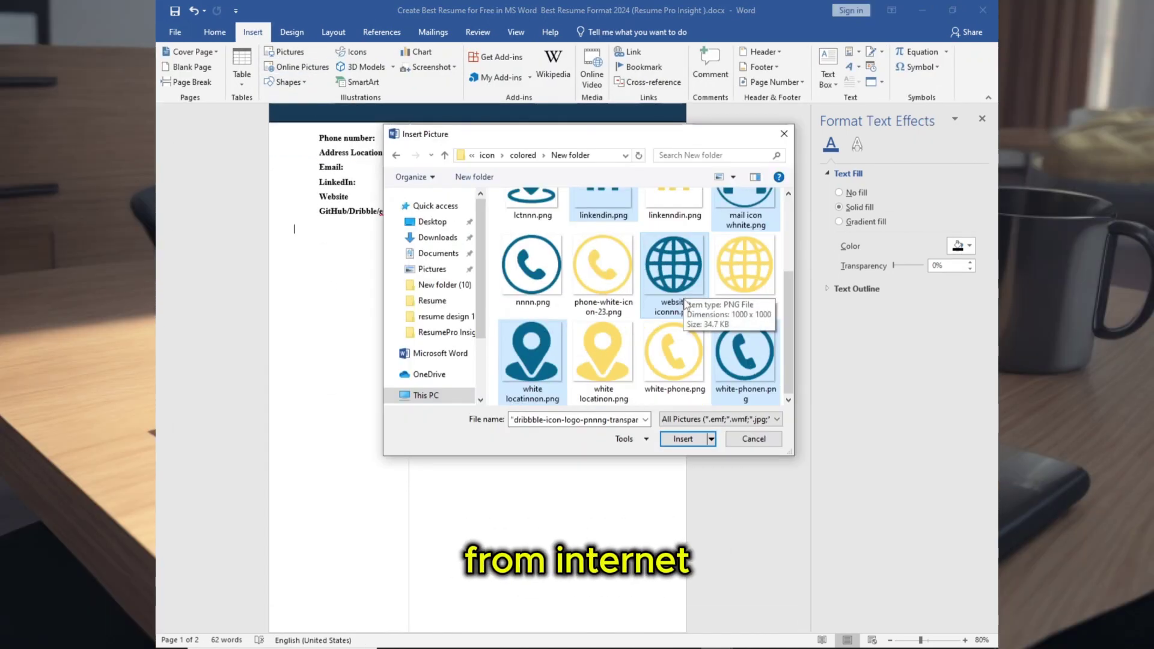
{"action": "left_click", "coordinate": [683, 443]}
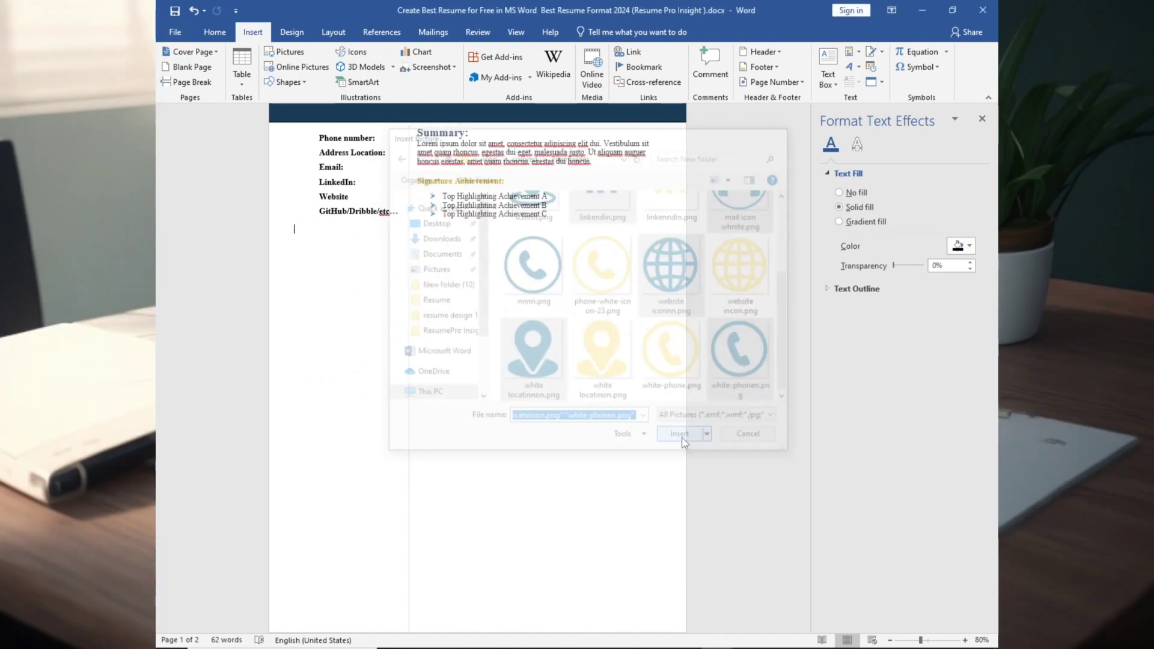
Step: Resize the inserted icon pictures to 0.2" high and 0.2" wide
{"action": "left_click", "coordinate": [945, 57]}
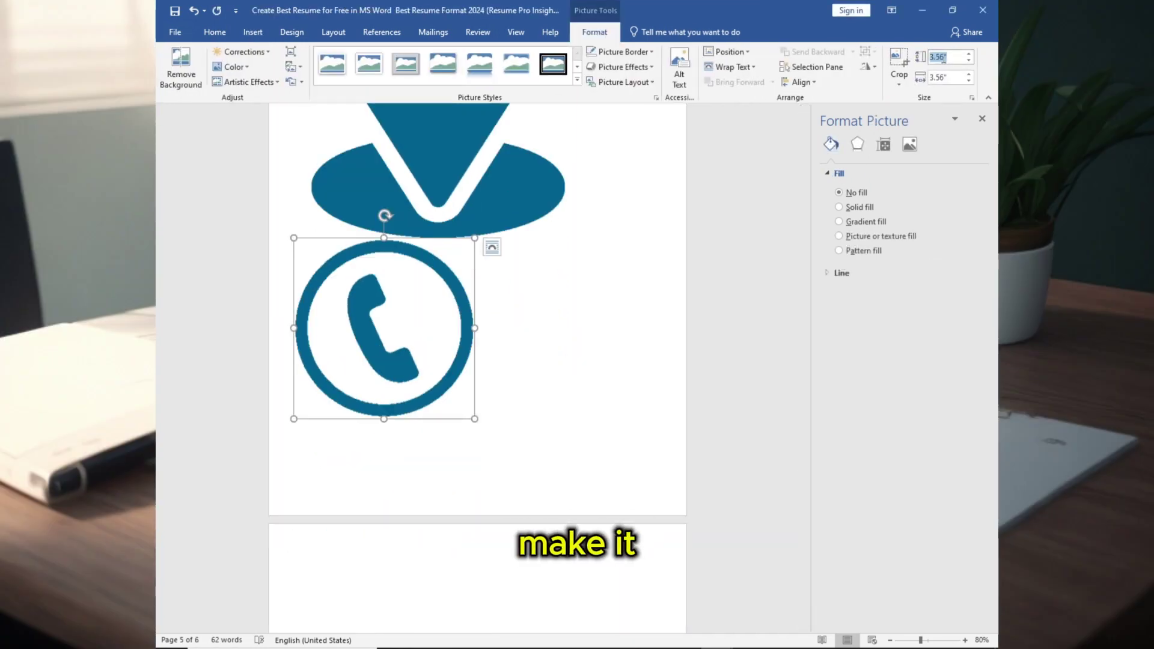
{"action": "type", "text": "0.2"}
{"action": "key", "text": "Return"}
{"action": "left_click", "coordinate": [459, 133]}
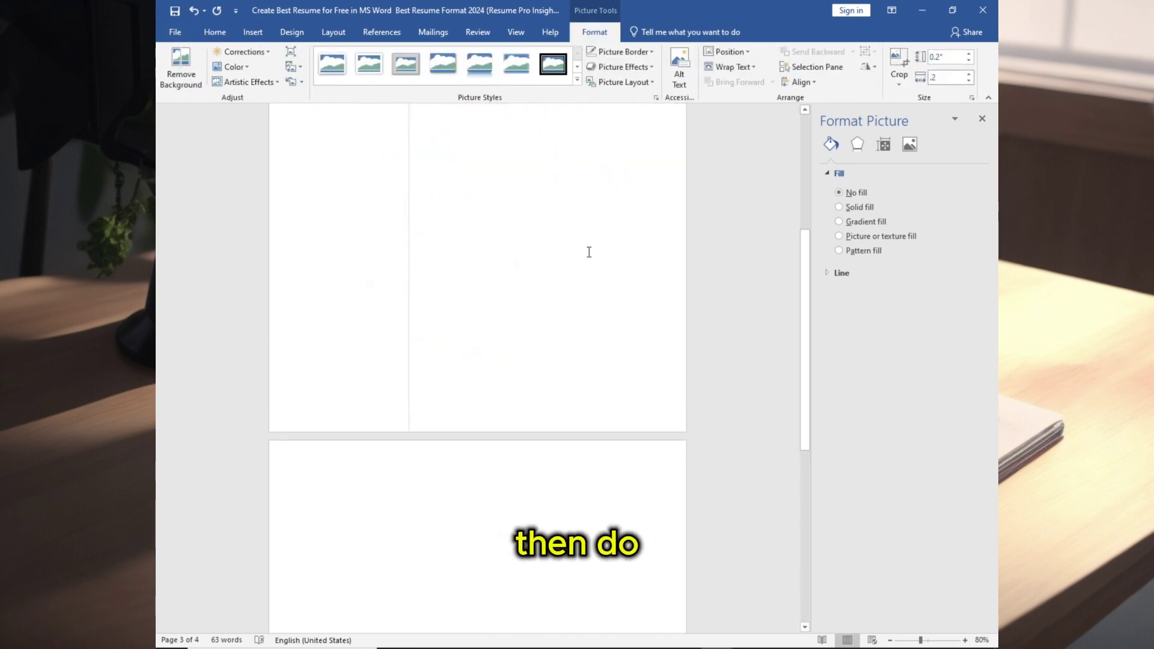
Step: Set the text wrapping of the contact icons to In Front of Text so they can be moved freely
{"action": "left_click", "coordinate": [356, 304]}
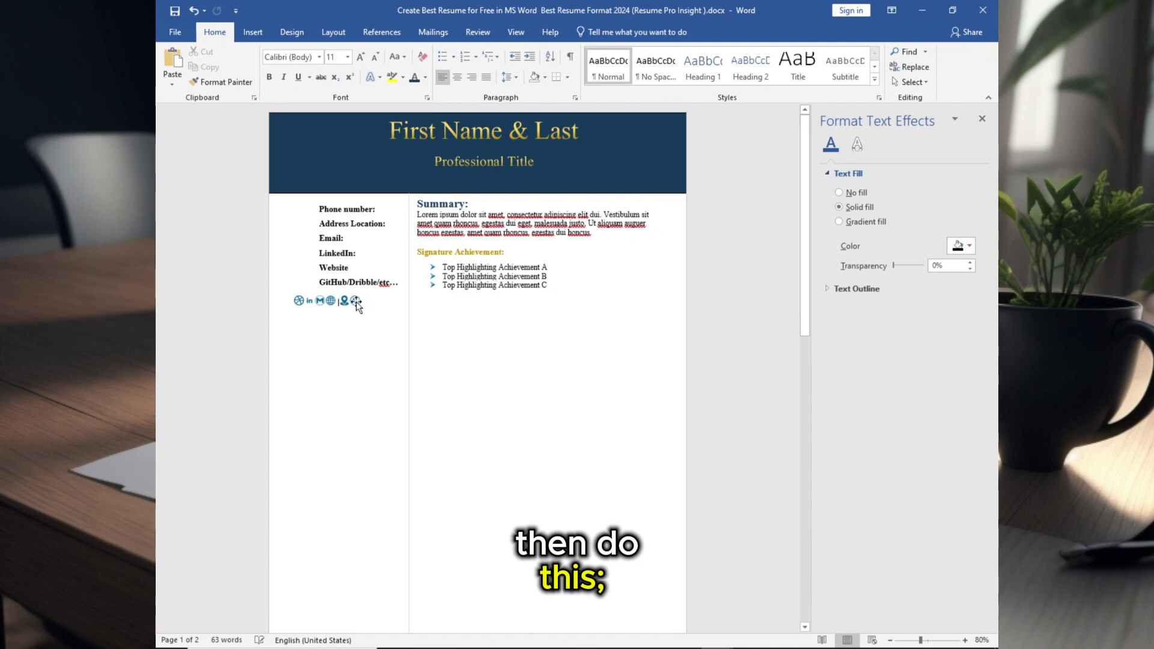
{"action": "left_click", "coordinate": [357, 304]}
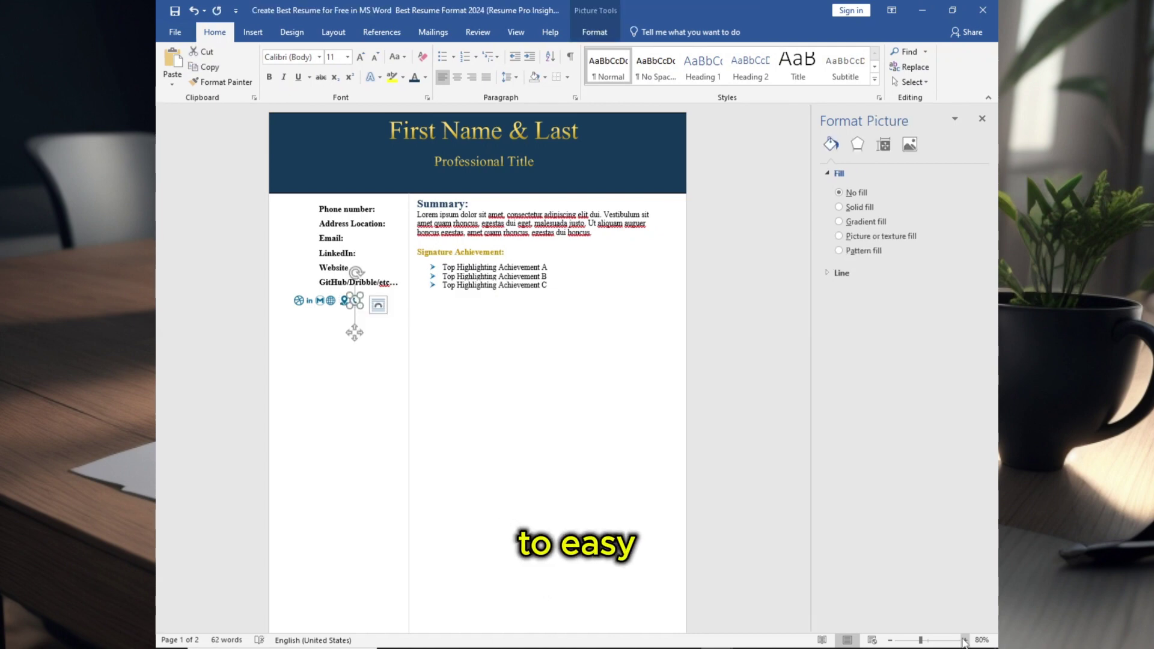
{"action": "scroll", "coordinate": [356, 305], "scroll_direction": "up", "scroll_amount": 4}
{"action": "right_click", "coordinate": [305, 308]}
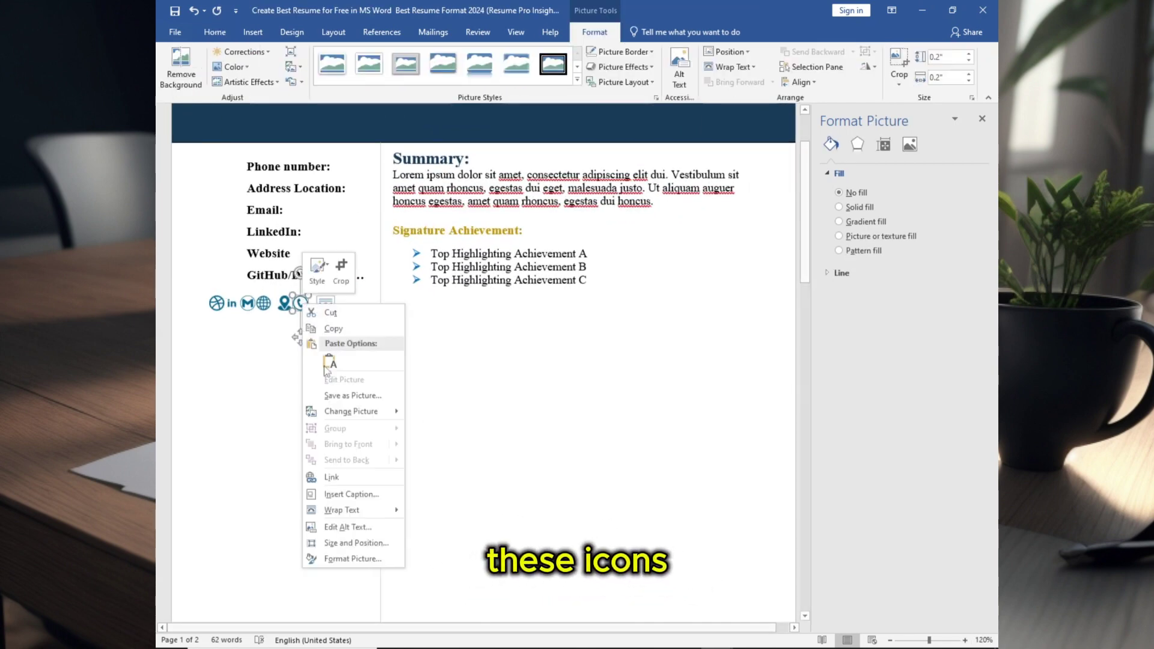
{"action": "mouse_move", "coordinate": [334, 511]}
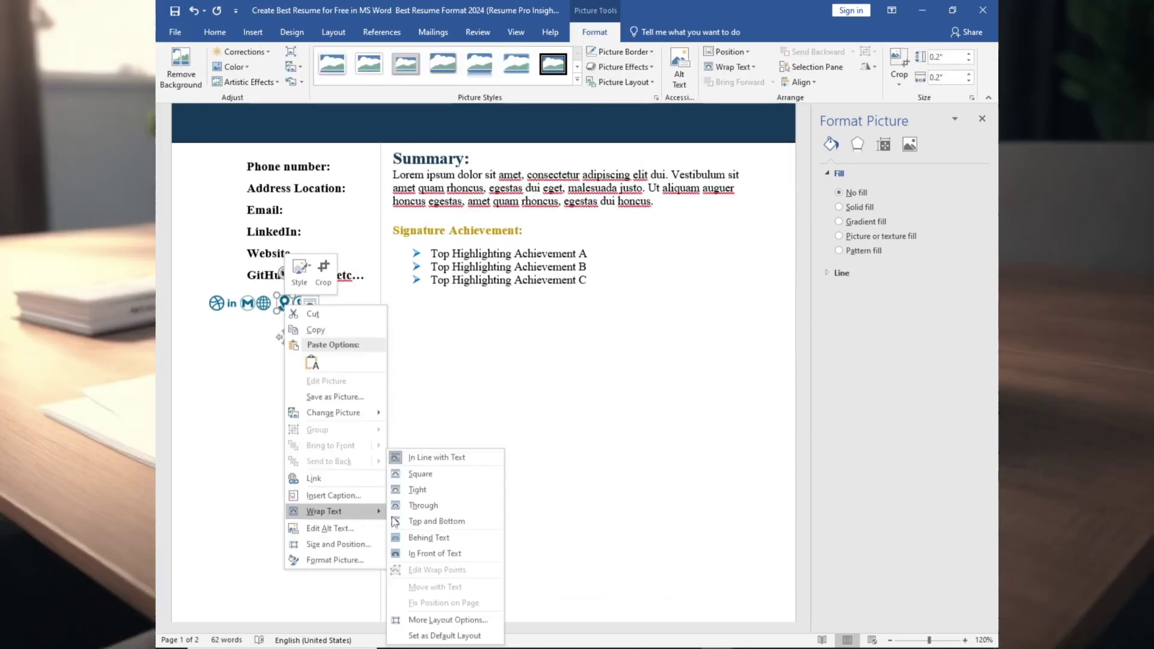
{"action": "left_click", "coordinate": [427, 564]}
{"action": "right_click", "coordinate": [232, 302]}
{"action": "left_click", "coordinate": [233, 307]}
{"action": "right_click", "coordinate": [232, 305]}
{"action": "left_click", "coordinate": [361, 563]}
{"action": "right_click", "coordinate": [214, 303]}
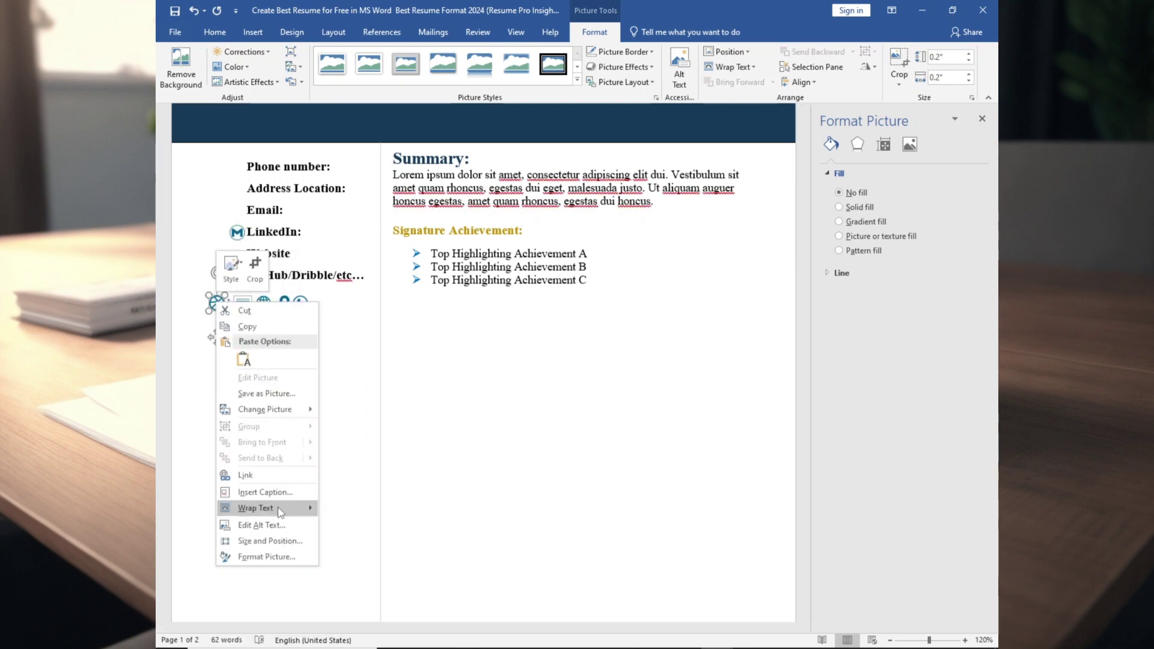
{"action": "left_click", "coordinate": [349, 563]}
Step: Place the phone, location, mail, LinkedIn, website and Dribbble icons beside their matching contact labels
{"action": "left_click", "coordinate": [966, 640]}
{"action": "left_click", "coordinate": [966, 640]}
{"action": "scroll", "coordinate": [361, 421], "scroll_direction": "up", "scroll_amount": 3}
{"action": "left_click_drag", "start_coordinate": [351, 449], "coordinate": [258, 293]}
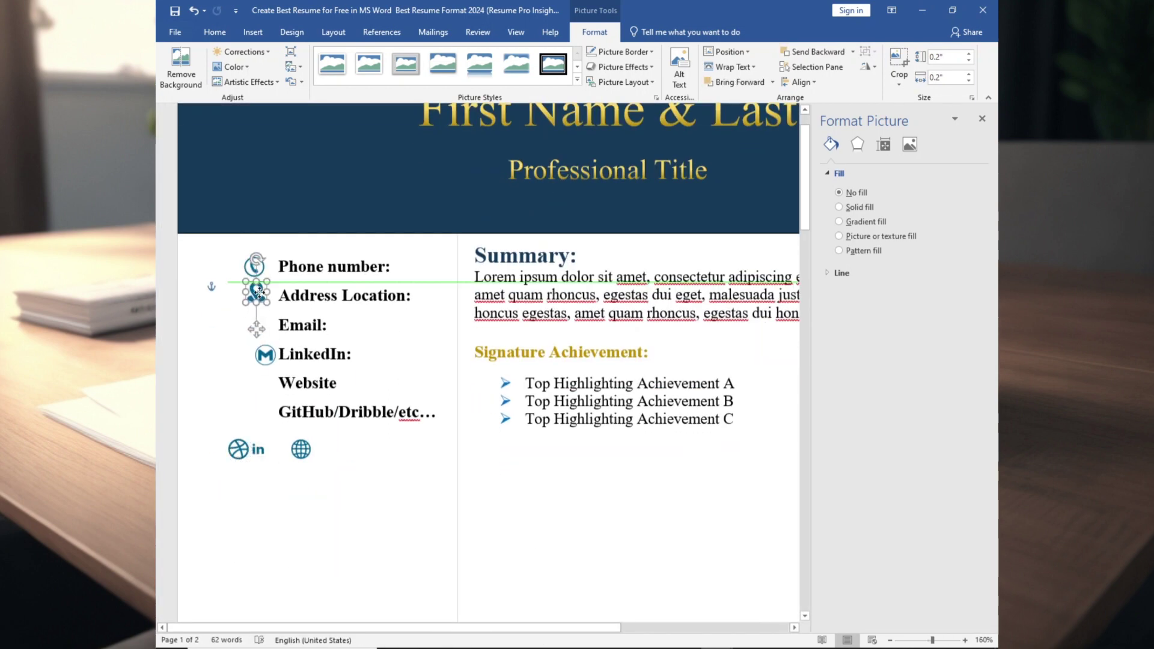
{"action": "left_click_drag", "start_coordinate": [265, 355], "coordinate": [266, 324]}
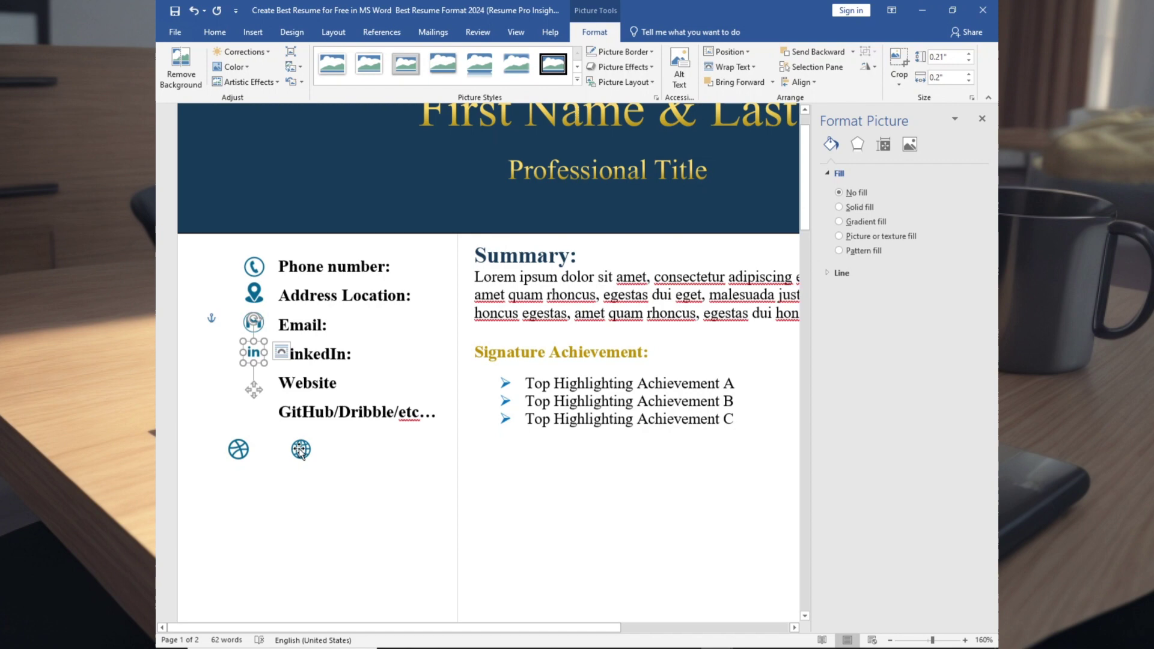
{"action": "left_click_drag", "start_coordinate": [301, 451], "coordinate": [255, 382]}
Step: Select all six contact icons together and line them up using Align Center followed by Align Left
{"action": "left_click", "coordinate": [255, 293], "text": "shift"}
{"action": "left_click", "coordinate": [254, 323], "text": "shift"}
{"action": "left_click", "coordinate": [253, 352], "text": "shift"}
{"action": "left_click", "coordinate": [256, 381], "text": "shift"}
{"action": "left_click", "coordinate": [253, 412], "text": "shift"}
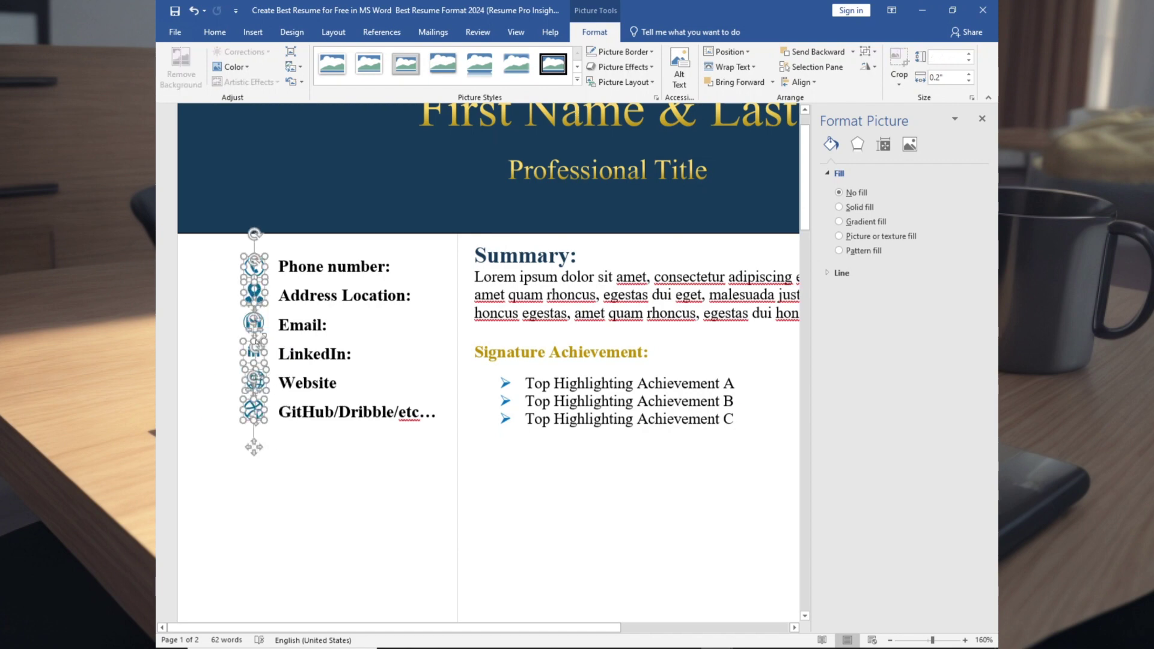
{"action": "left_click", "coordinate": [801, 82]}
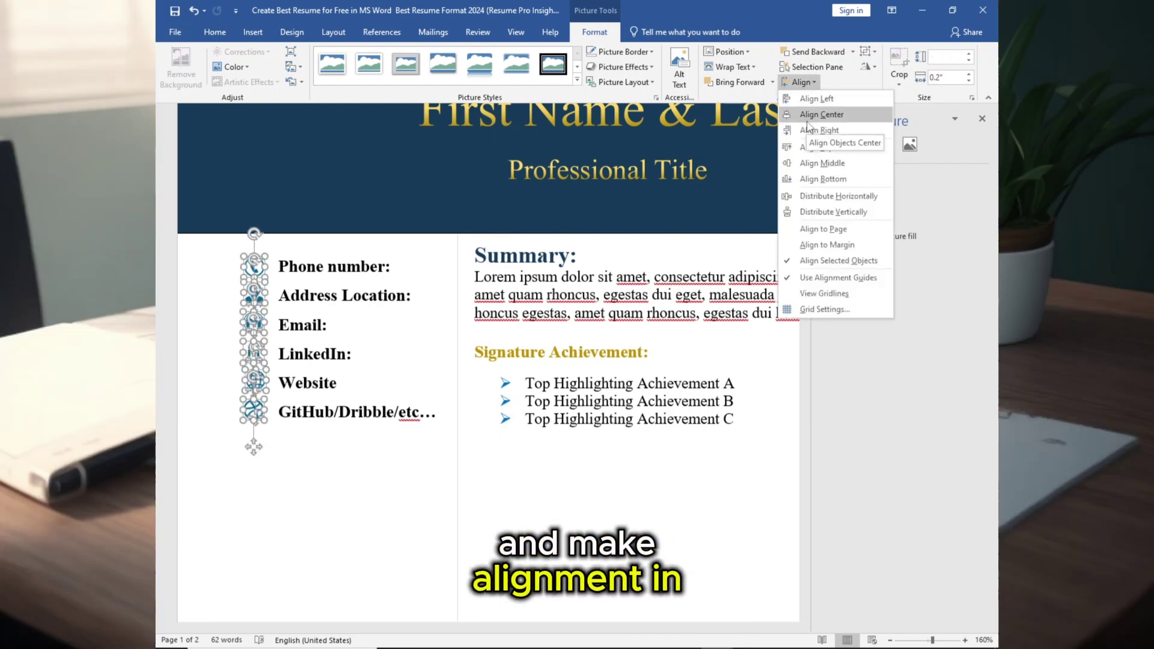
{"action": "left_click", "coordinate": [809, 114]}
{"action": "left_click", "coordinate": [819, 82]}
{"action": "left_click", "coordinate": [810, 103]}
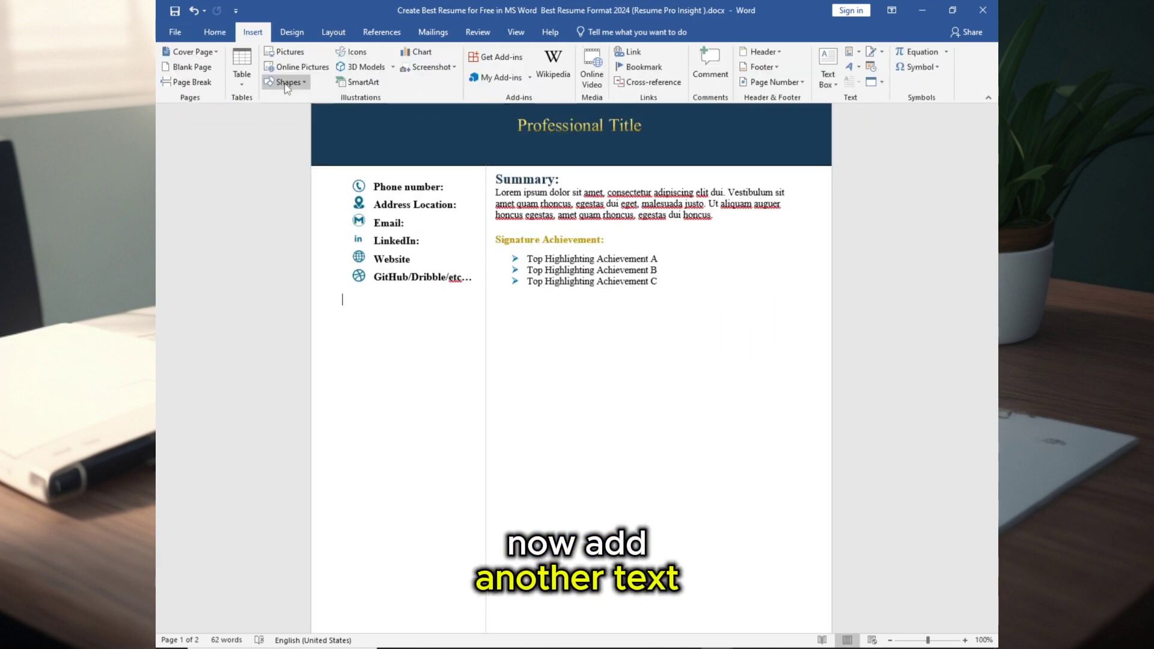
Step: Add a no-fill text box about 4.24" high and 4.9" wide below the achievements, holding the Professional Experience text with two job entries
{"action": "left_click_drag", "start_coordinate": [489, 312], "coordinate": [768, 543]}
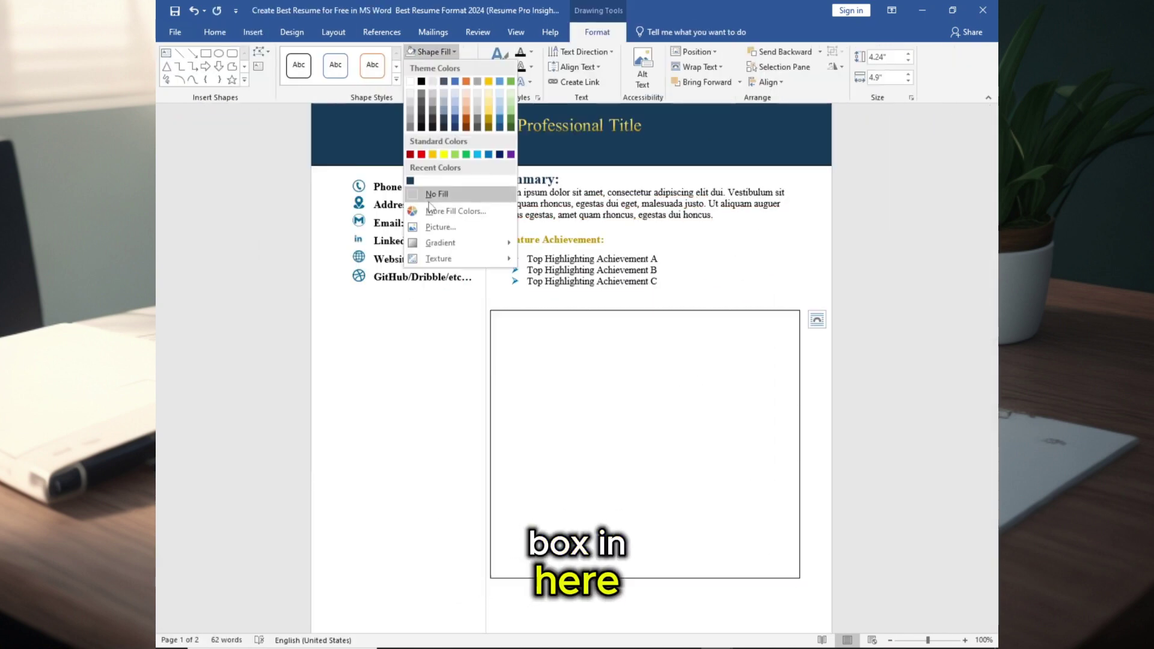
{"action": "left_click", "coordinate": [428, 197]}
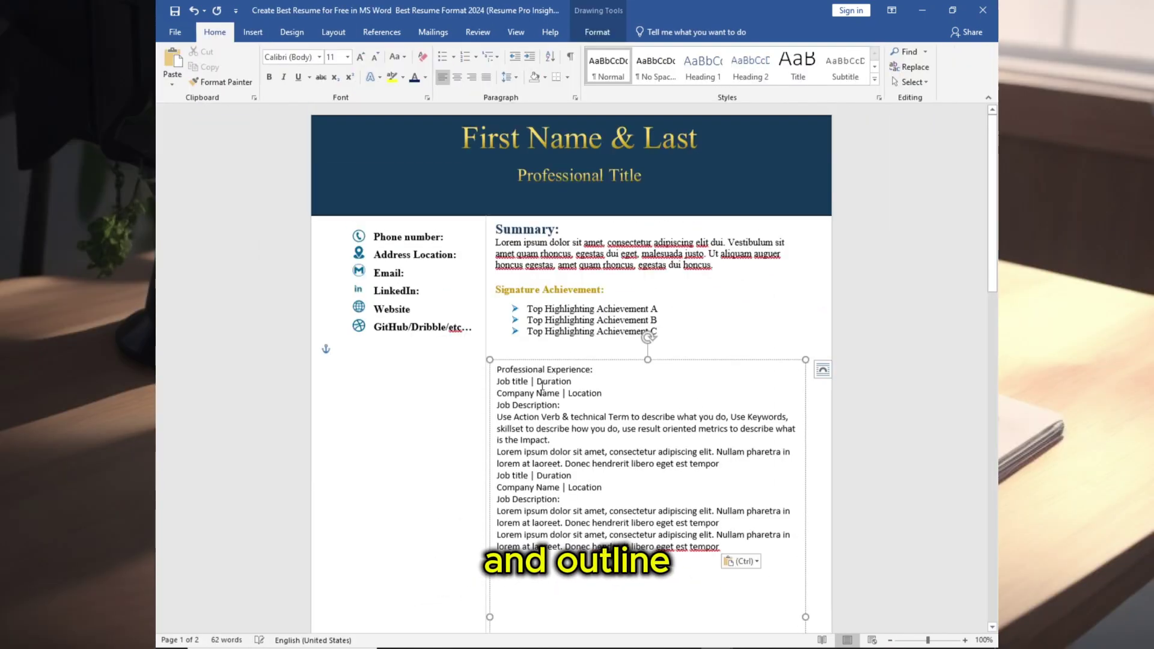
{"action": "scroll", "coordinate": [571, 361], "scroll_direction": "down", "scroll_amount": 2}
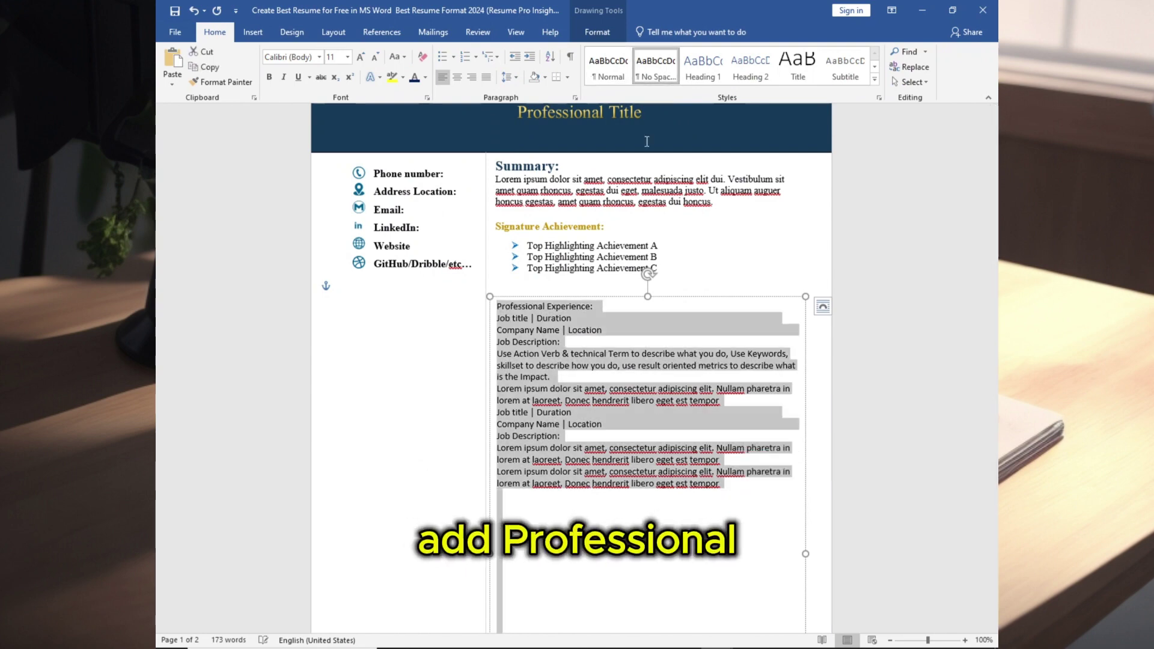
Step: Bold the Professional Experience heading and the first job's title and company lines, and make its Job Description label bold gold
{"action": "left_click_drag", "start_coordinate": [497, 306], "coordinate": [593, 306]}
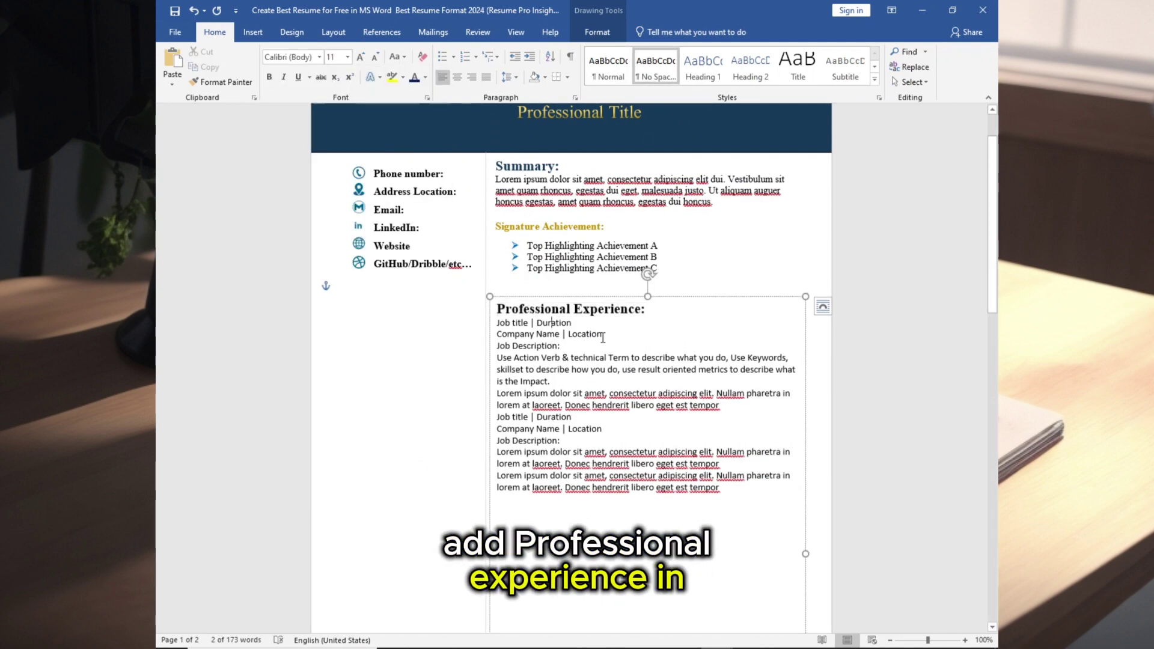
{"action": "left_click_drag", "start_coordinate": [498, 318], "coordinate": [602, 331]}
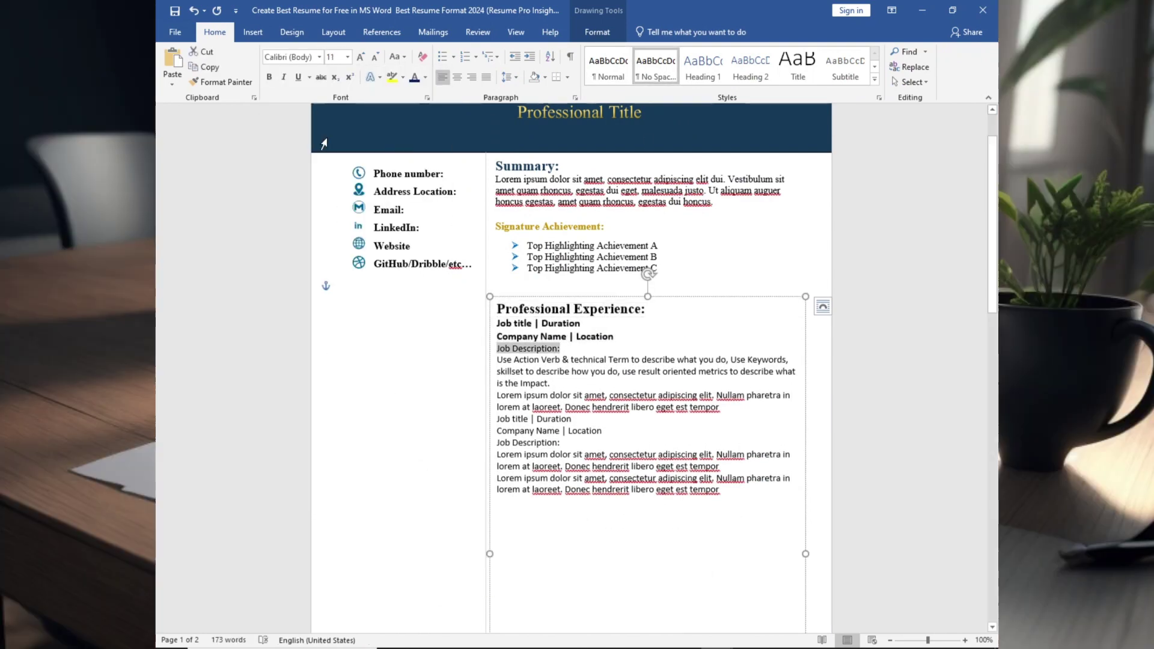
{"action": "left_click", "coordinate": [269, 78]}
{"action": "left_click", "coordinate": [426, 77]}
{"action": "left_click", "coordinate": [493, 160]}
Step: Format the first job's description paragraphs as a list with round blue bullets
{"action": "left_click_drag", "start_coordinate": [498, 359], "coordinate": [572, 420]}
{"action": "left_click", "coordinate": [453, 57]}
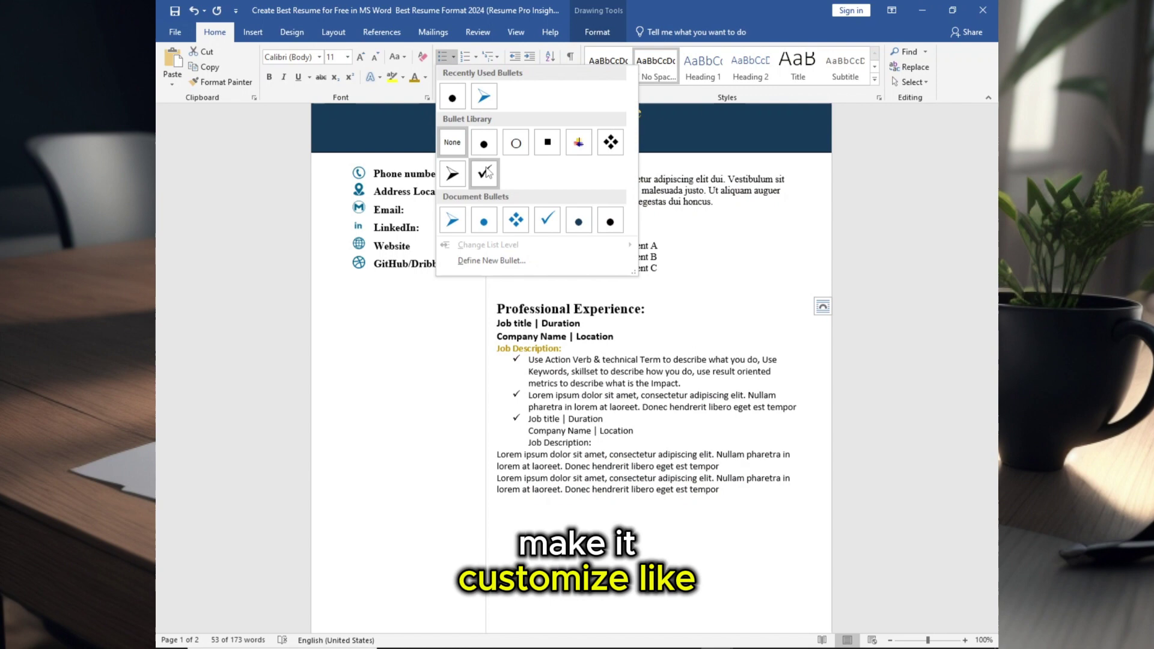
{"action": "left_click", "coordinate": [483, 221]}
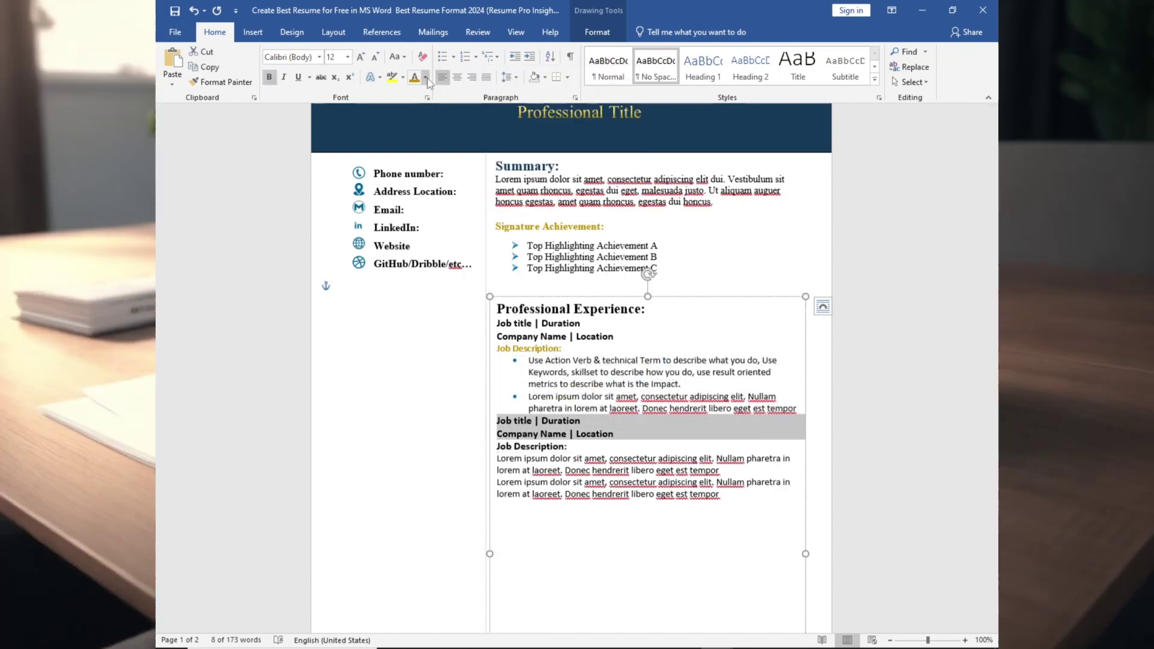
Step: Color the job title and company lines dark blue, and give the second job's description paragraphs round blue bullets
{"action": "left_click", "coordinate": [425, 77]}
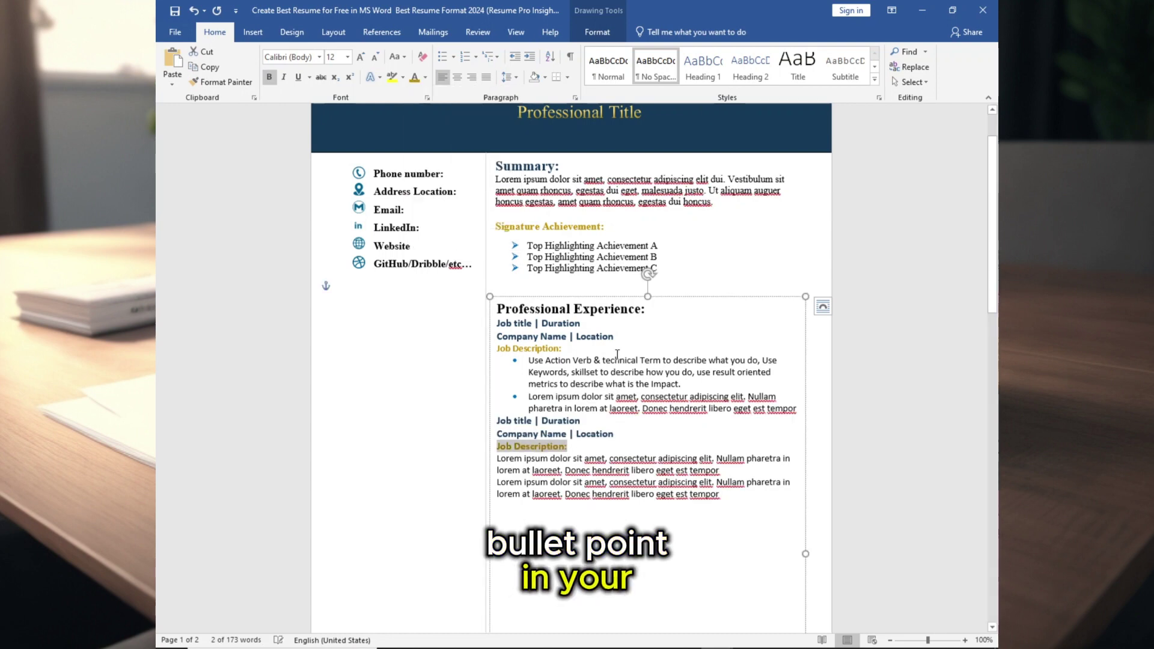
{"action": "left_click_drag", "start_coordinate": [721, 494], "coordinate": [497, 459]}
{"action": "left_click", "coordinate": [453, 57]}
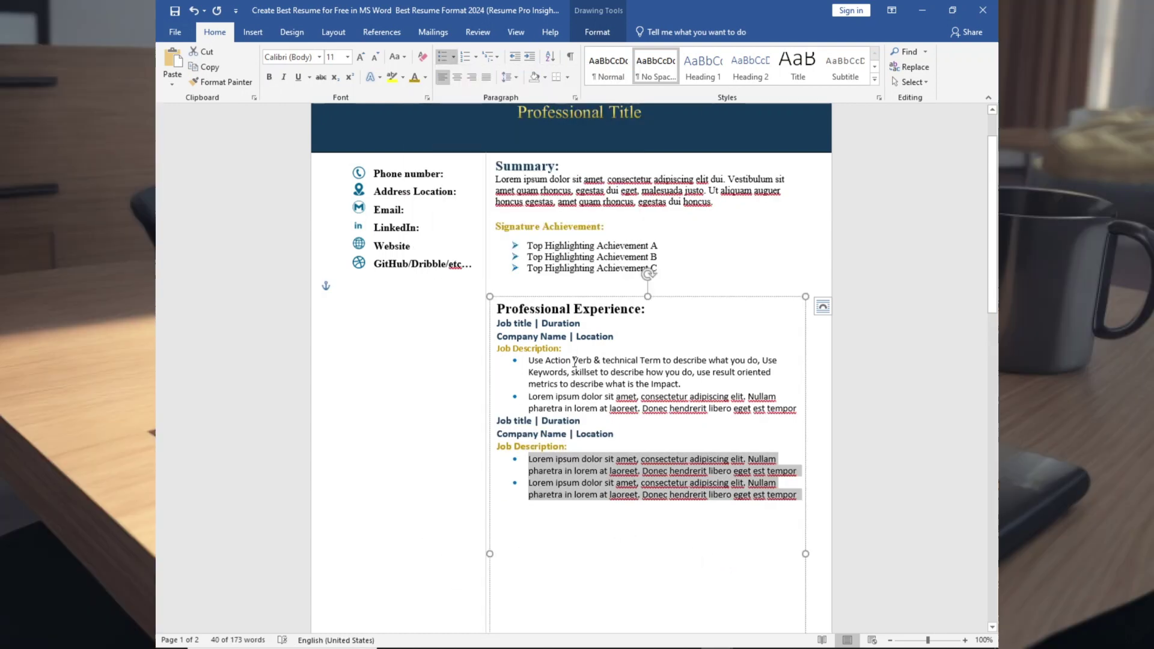
Step: Recolor the Professional Experience heading dark blue to match the Summary heading
{"action": "scroll", "coordinate": [575, 363], "scroll_direction": "down", "scroll_amount": 2}
{"action": "left_click", "coordinate": [617, 365]}
{"action": "left_click_drag", "start_coordinate": [646, 246], "coordinate": [497, 246]}
{"action": "left_click", "coordinate": [425, 77]}
{"action": "left_click", "coordinate": [415, 222]}
Step: Add a Project Work/Training section with title, institution and description placeholders, and remove the inherited bullets and indents from its lines
{"action": "type", "text": "Project Work/Training: Title Institution Name | Location | Duration Description: Lorem ipsum dolor sit amet, consectetur adipiscing elit. Nullam pharetra in lorem at laoreet. Donec hendrerit libero eget est"}
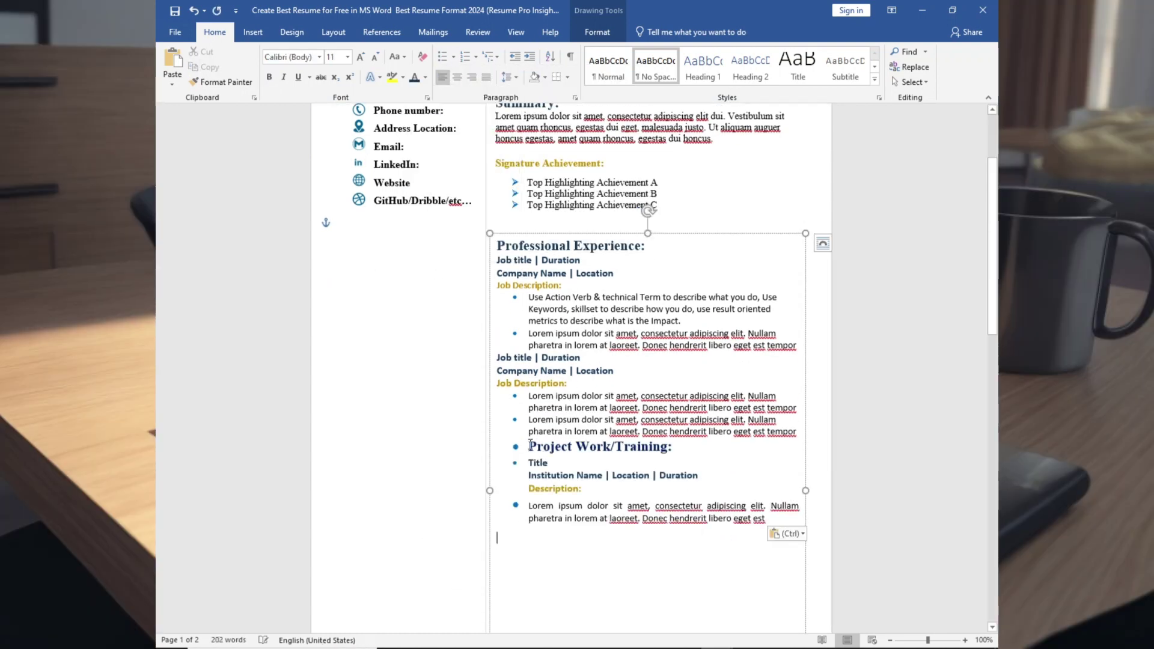
{"action": "left_click", "coordinate": [530, 445]}
{"action": "key", "text": "BackSpace"}
{"action": "key", "text": "BackSpace"}
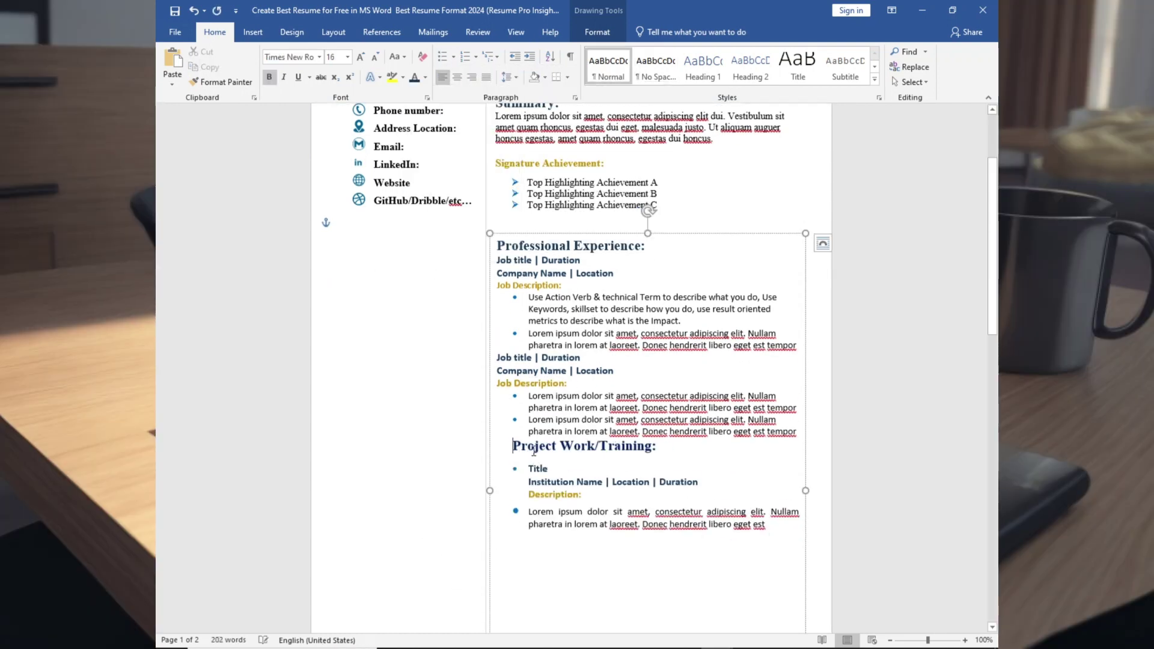
{"action": "key", "text": "BackSpace"}
{"action": "key", "text": "BackSpace"}
{"action": "key", "text": "Return"}
{"action": "left_click", "coordinate": [531, 511]}
{"action": "key", "text": "BackSpace"}
{"action": "key", "text": "BackSpace"}
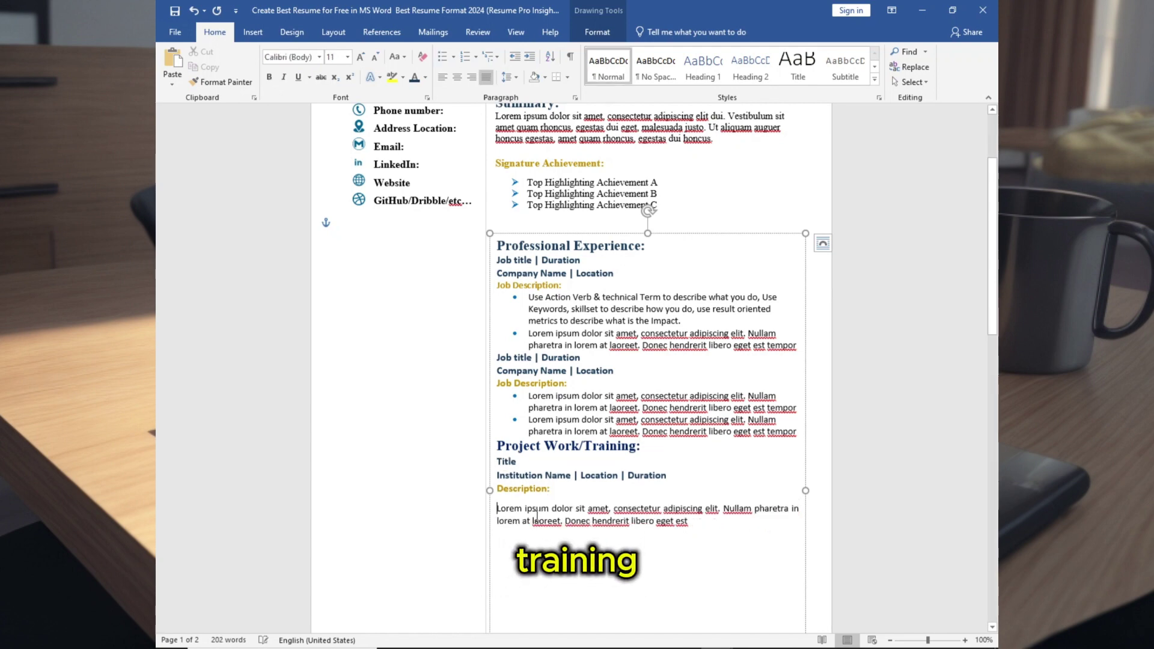
{"action": "key", "text": "BackSpace"}
{"action": "key", "text": "Return"}
Step: Give the training description paragraph a blue four-diamond bullet
{"action": "left_click", "coordinate": [452, 56]}
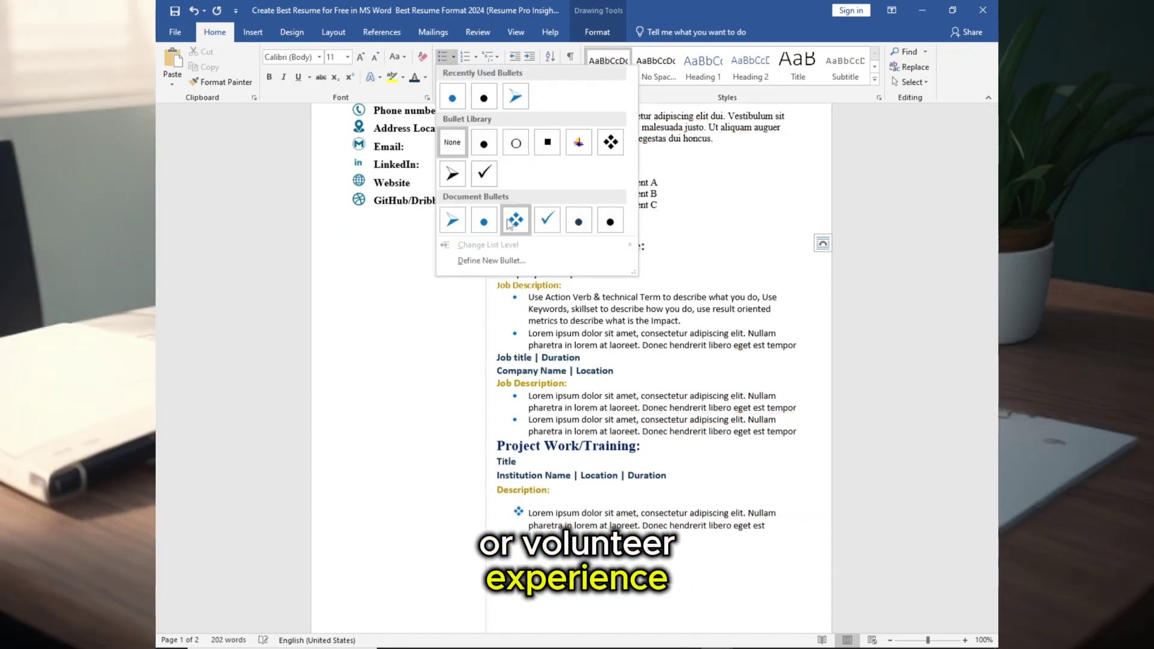
{"action": "left_click", "coordinate": [514, 220]}
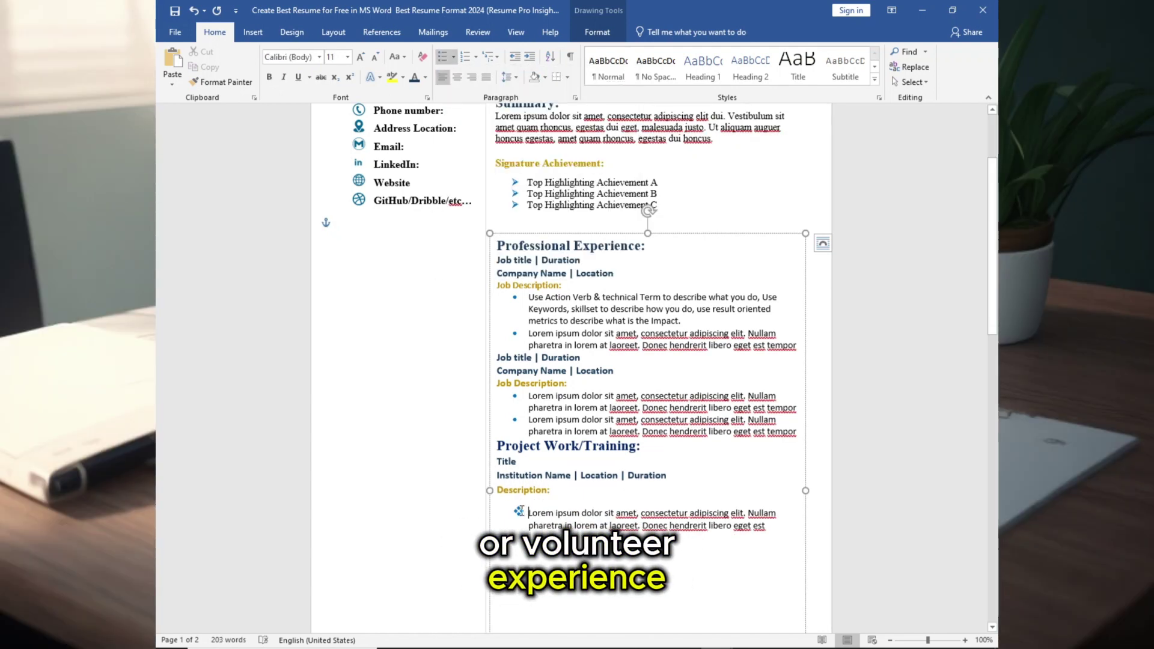
{"action": "left_click", "coordinate": [347, 57]}
{"action": "left_click", "coordinate": [319, 57]}
{"action": "left_click", "coordinate": [312, 104]}
{"action": "left_click", "coordinate": [319, 57]}
{"action": "left_click", "coordinate": [320, 57]}
{"action": "key", "text": "ctrl+z"}
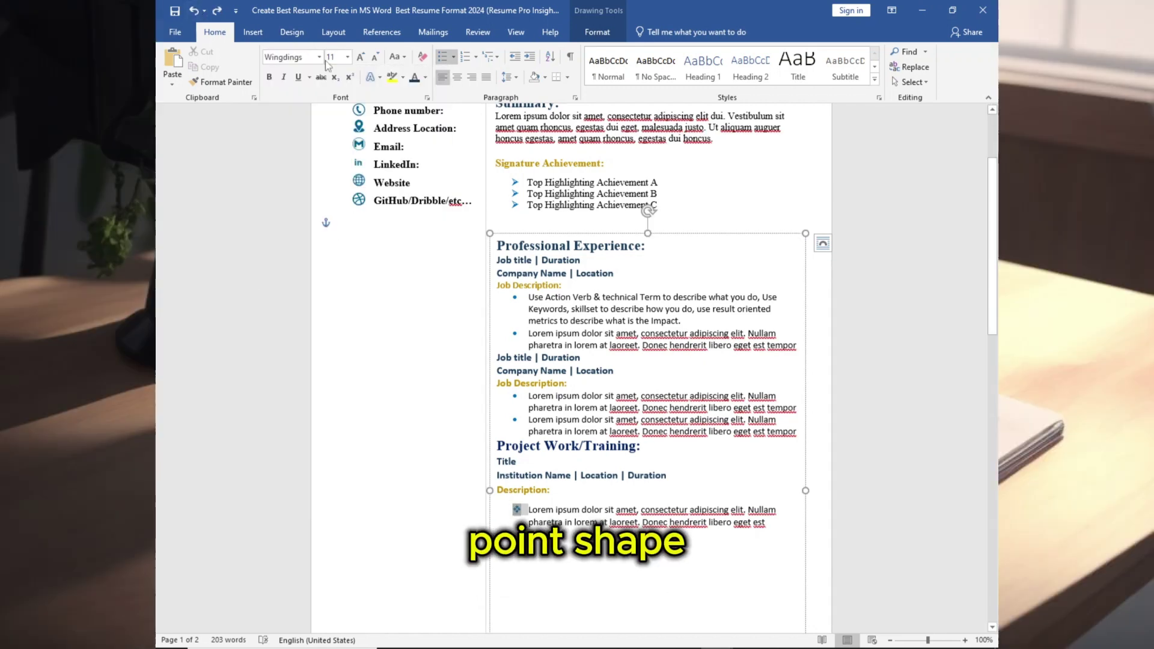
Step: Reduce the font size of the diamond bullet in front of the training description
{"action": "left_click", "coordinate": [348, 56]}
{"action": "left_click", "coordinate": [333, 98]}
{"action": "left_click", "coordinate": [600, 470]}
Step: Add an Education section with two degree entries and a Course Work/Award section with two lines of course name placeholders below the training section
{"action": "scroll", "coordinate": [600, 470], "scroll_direction": "down", "scroll_amount": 5}
{"action": "left_click", "coordinate": [768, 367]}
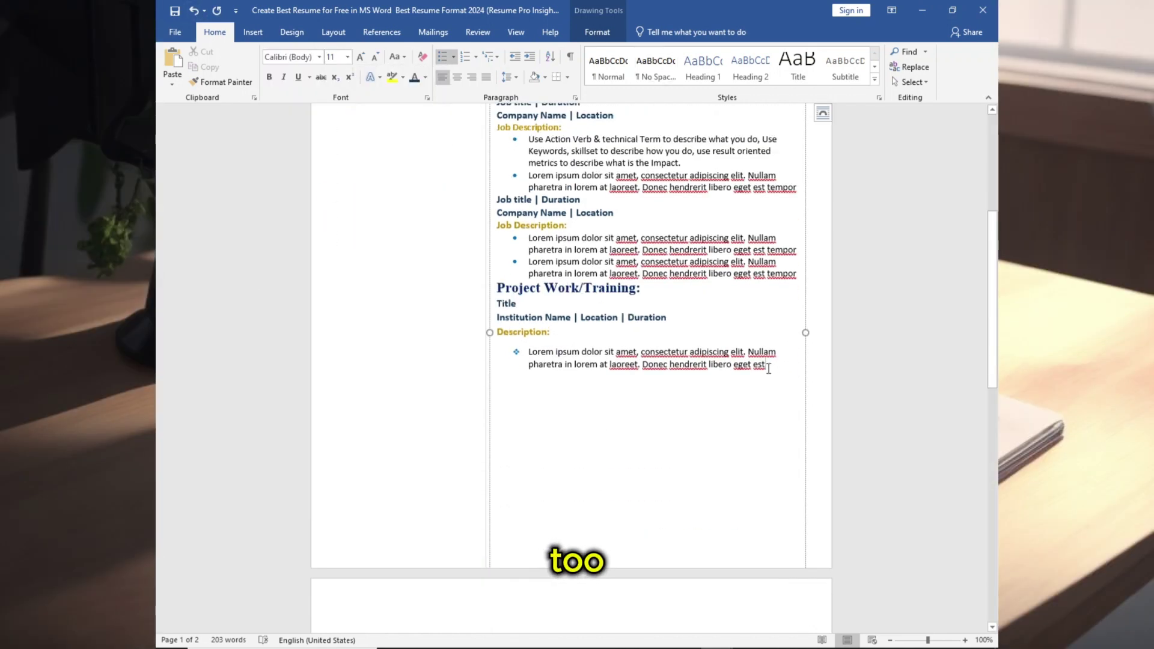
{"action": "scroll", "coordinate": [580, 326], "scroll_direction": "up", "scroll_amount": 3}
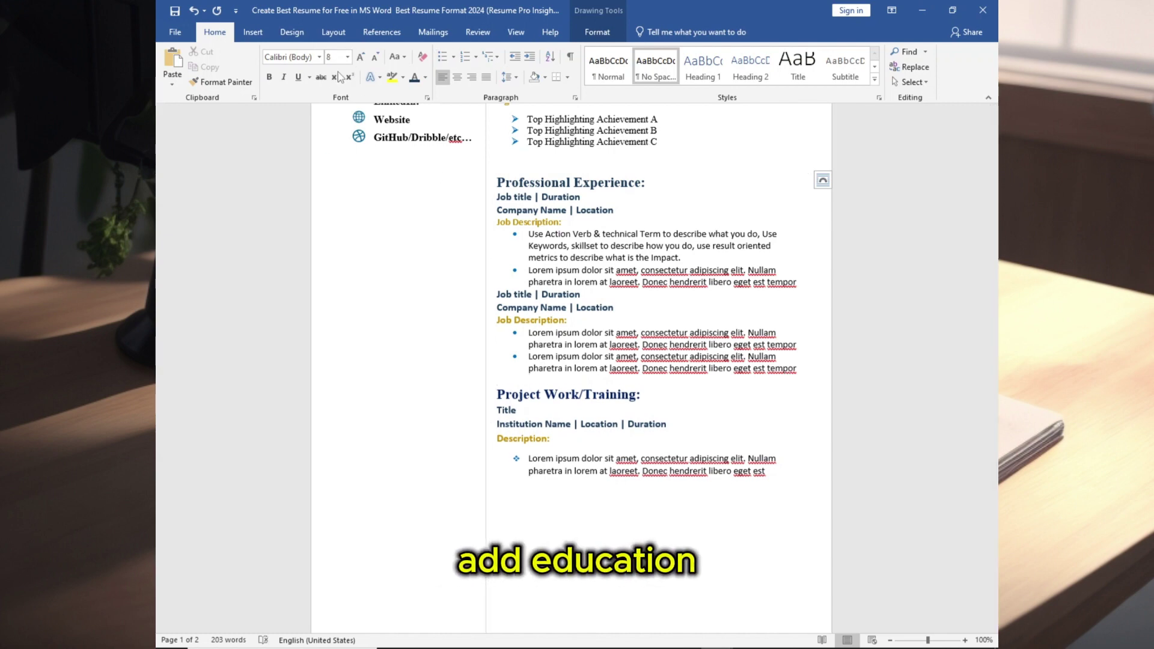
{"action": "type", "text": "Education: Degree Name University Name/Institute | Location Graduation Year | CGPA (If You Want Degree Name University Name/Institute | Location Graduation Year | CGPA (If You Want)"}
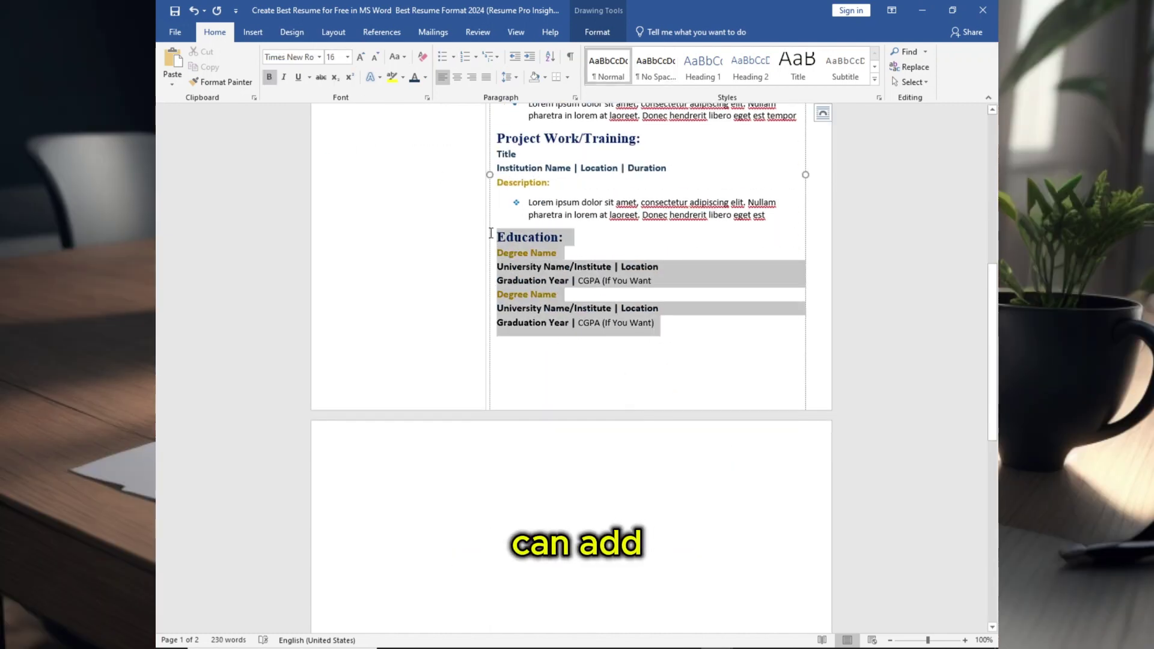
{"action": "type", "text": "Course Work/Award Course Name | Course Name | Course Name | Course Name Course Name | Course Name | Course Name | Course Name"}
{"action": "scroll", "coordinate": [592, 470], "scroll_direction": "down", "scroll_amount": 3}
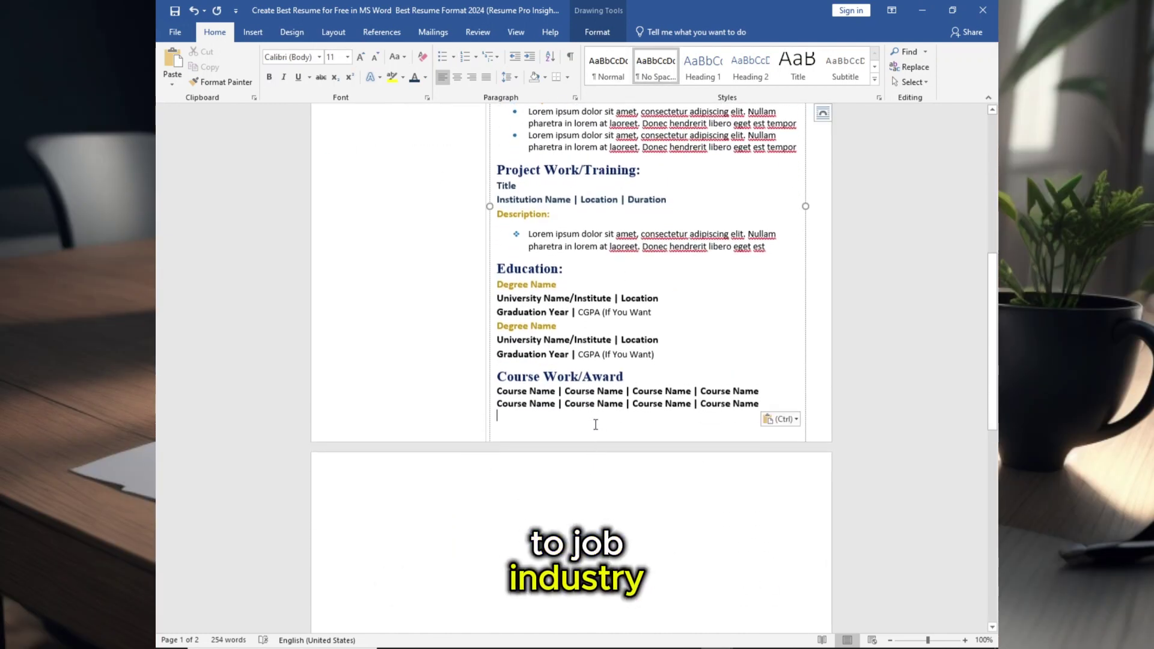
Step: Shorten the Professional Experience text box to fit its content and position it directly below the achievements list
{"action": "scroll", "coordinate": [595, 422], "scroll_direction": "up", "scroll_amount": 6}
{"action": "scroll", "coordinate": [659, 512], "scroll_direction": "down", "scroll_amount": 5}
{"action": "scroll", "coordinate": [660, 512], "scroll_direction": "up", "scroll_amount": 5}
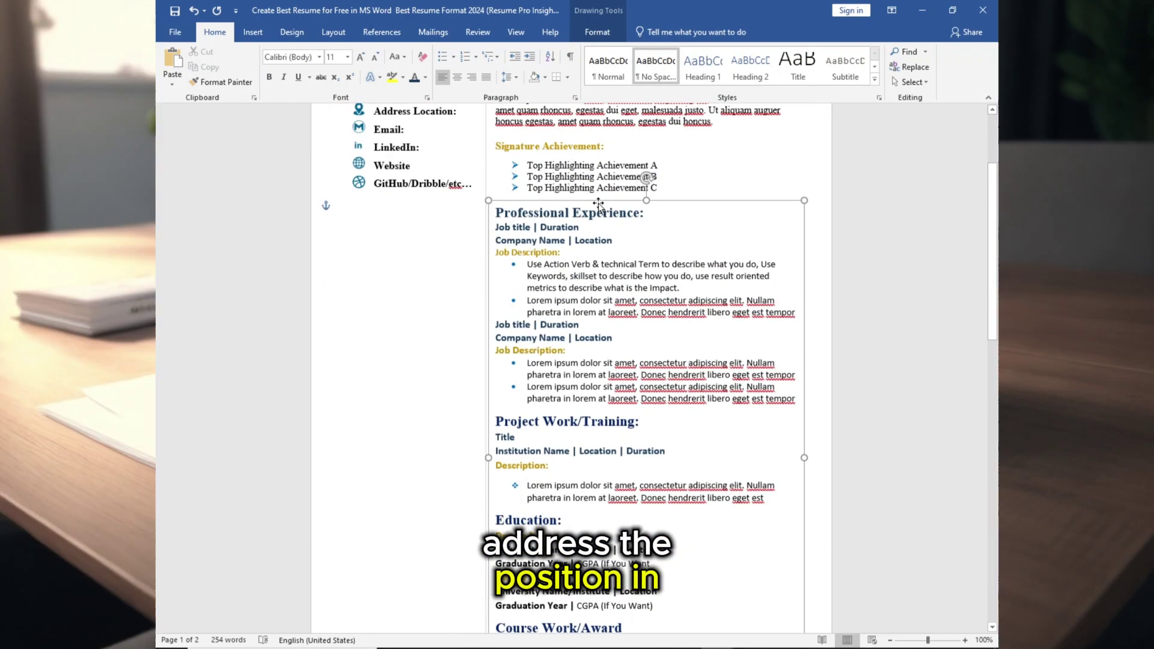
{"action": "scroll", "coordinate": [602, 399], "scroll_direction": "down", "scroll_amount": 3}
{"action": "left_click_drag", "start_coordinate": [602, 211], "coordinate": [609, 151]}
{"action": "left_click_drag", "start_coordinate": [650, 623], "coordinate": [649, 571]}
{"action": "scroll", "coordinate": [625, 385], "scroll_direction": "up", "scroll_amount": 3}
{"action": "left_click_drag", "start_coordinate": [575, 285], "coordinate": [565, 343]}
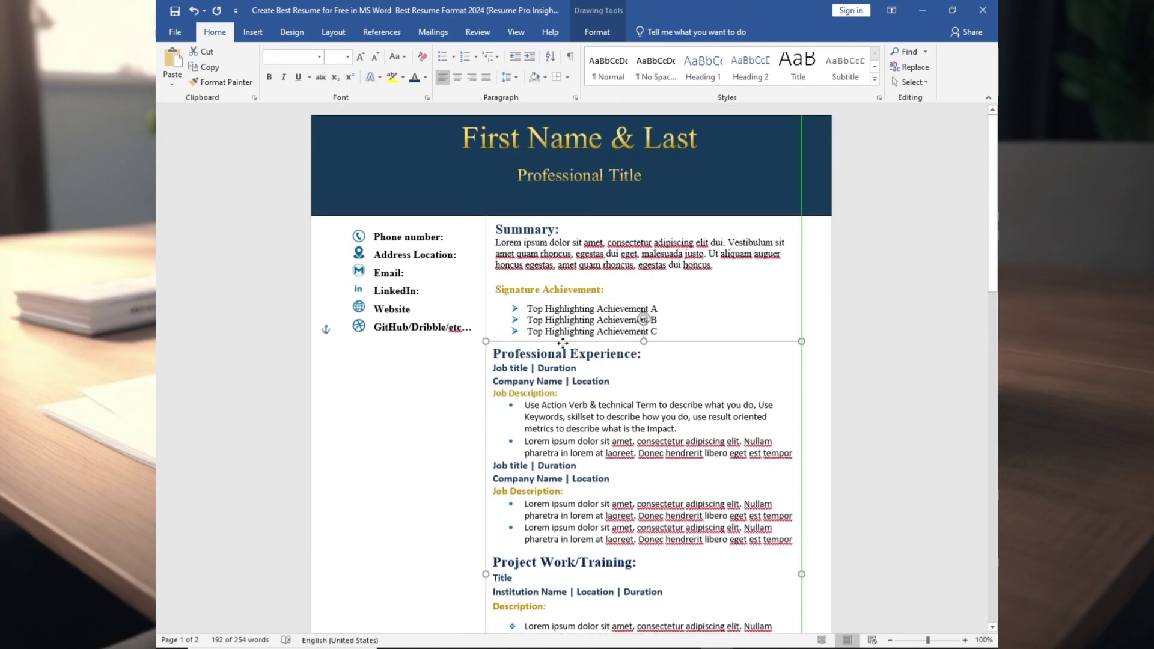
{"action": "scroll", "coordinate": [578, 391], "scroll_direction": "down", "scroll_amount": 3}
{"action": "left_click", "coordinate": [448, 428]}
Step: Duplicate the contact labels text box and place the copy directly below the original
{"action": "scroll", "coordinate": [549, 431], "scroll_direction": "up", "scroll_amount": 2}
{"action": "left_click", "coordinate": [428, 255]}
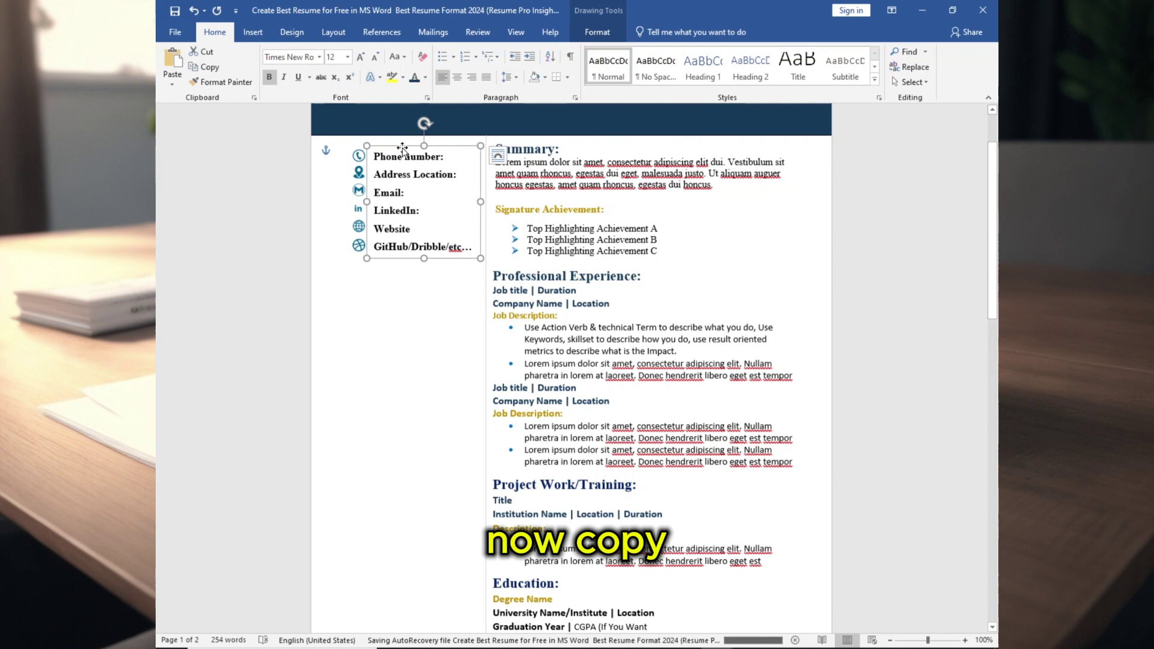
{"action": "key", "text": "ctrl+c"}
{"action": "key", "text": "ctrl+v"}
{"action": "left_click_drag", "start_coordinate": [395, 147], "coordinate": [382, 266]}
Step: Set the duplicated text box's height to 8.38" and its width to 2.04"
{"action": "left_click", "coordinate": [598, 32]}
{"action": "left_click", "coordinate": [892, 56]}
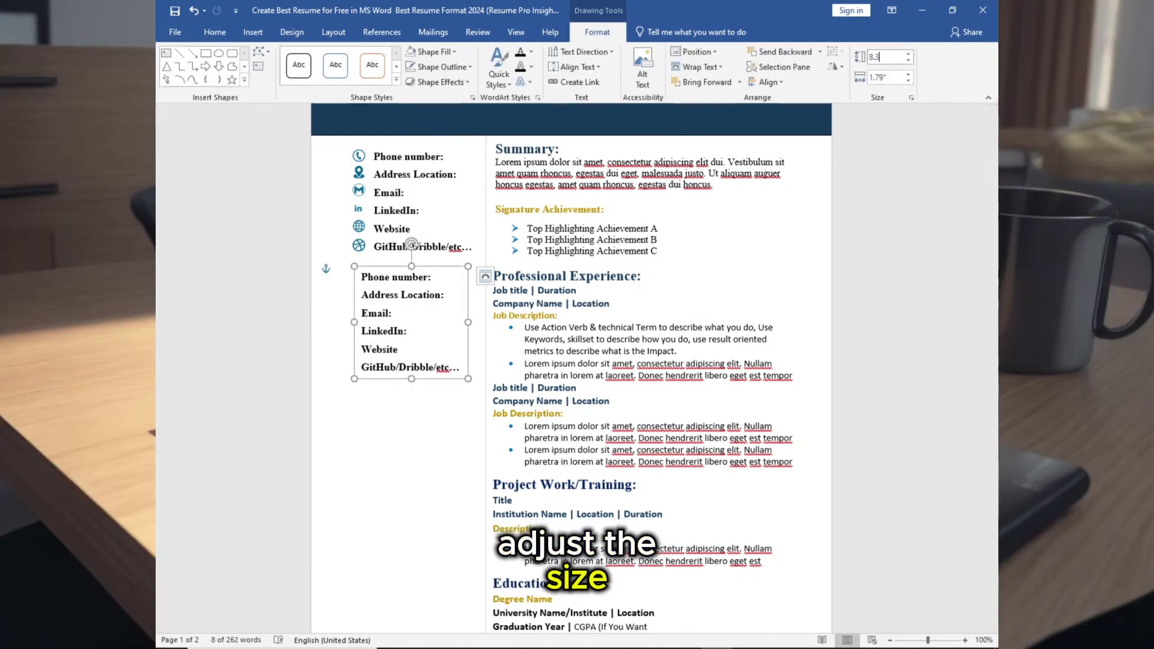
{"action": "key", "text": "Return"}
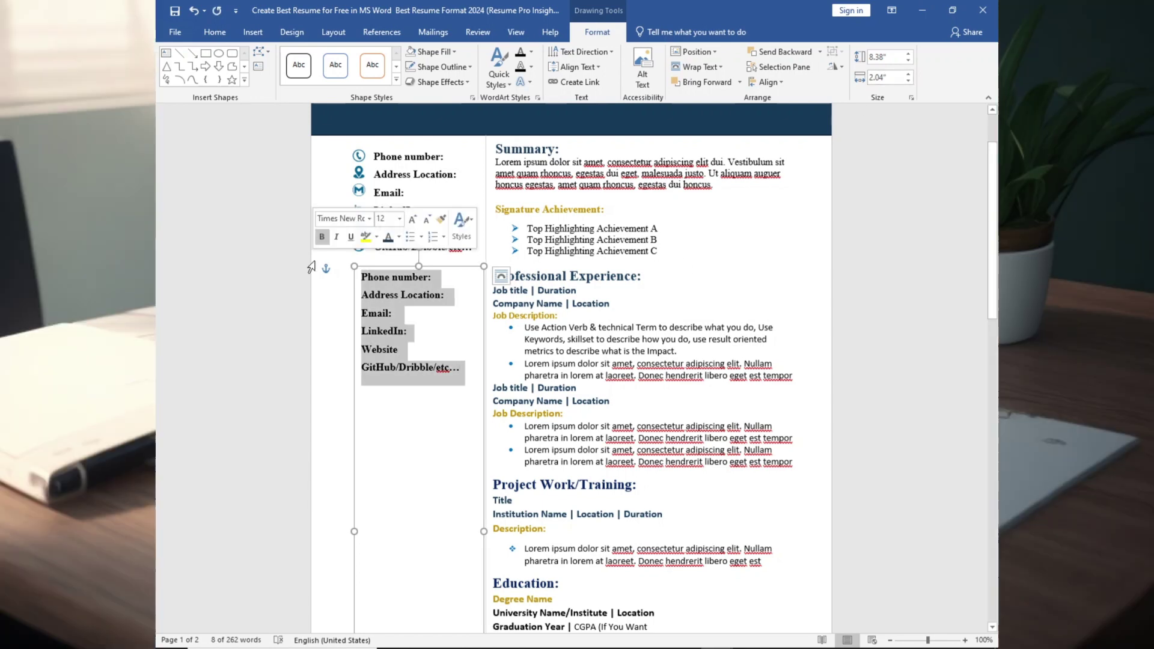
Step: Replace the duplicated box's text with a Professional Skills heading and ten arrow-bulleted "Skill Name" entries, and shift the box slightly left
{"action": "key", "text": "ctrl+v"}
{"action": "left_click_drag", "start_coordinate": [385, 254], "coordinate": [373, 251]}
{"action": "scroll", "coordinate": [414, 229], "scroll_direction": "down", "scroll_amount": 5}
{"action": "left_click", "coordinate": [413, 234]}
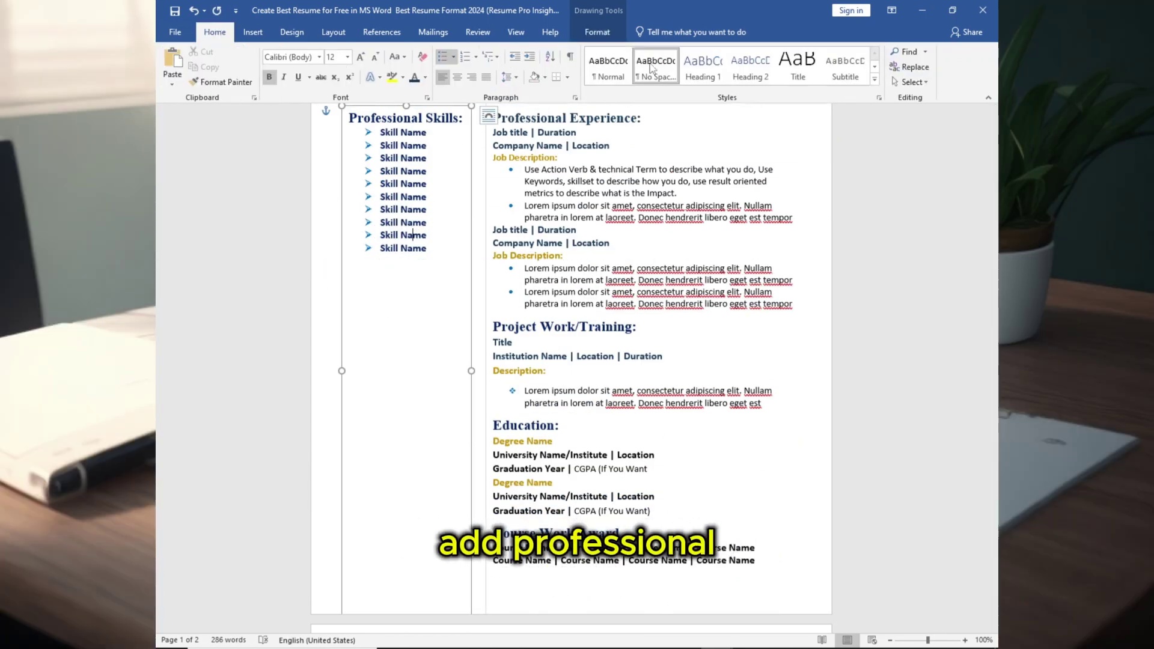
Step: Add Language, Digital Skills, Certificates and Hobbies sections with bulleted placeholder entries below the professional skills
{"action": "left_click_drag", "start_coordinate": [380, 132], "coordinate": [429, 248]}
{"action": "left_click", "coordinate": [401, 270]}
{"action": "key", "text": "ctrl+v"}
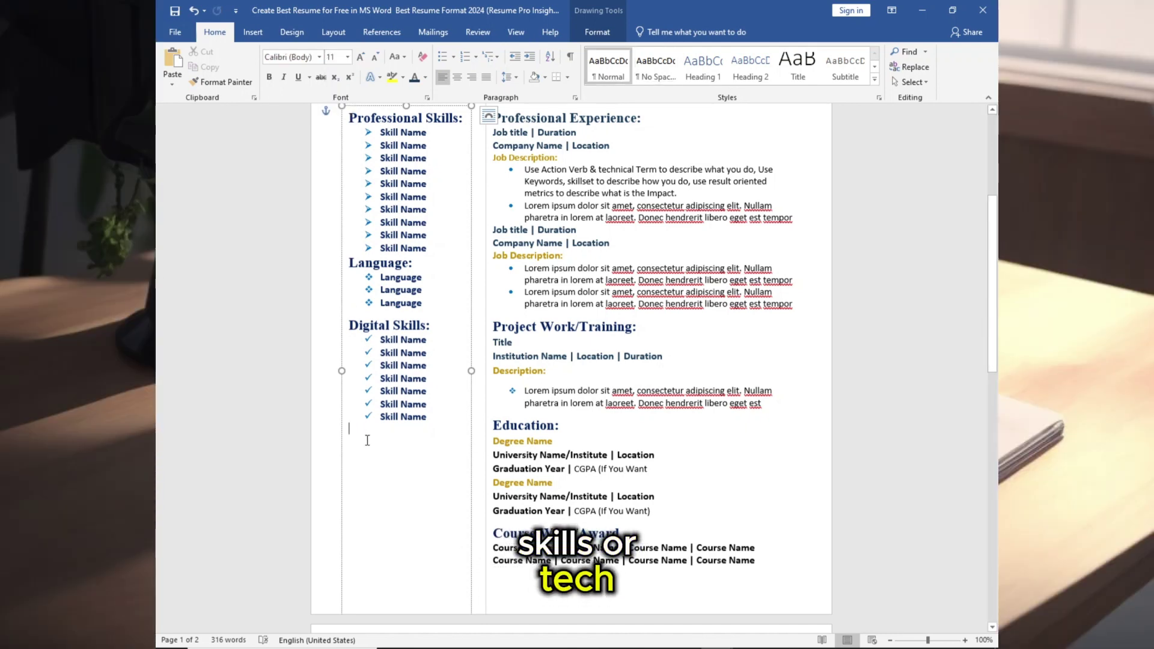
{"action": "key", "text": "ctrl+v"}
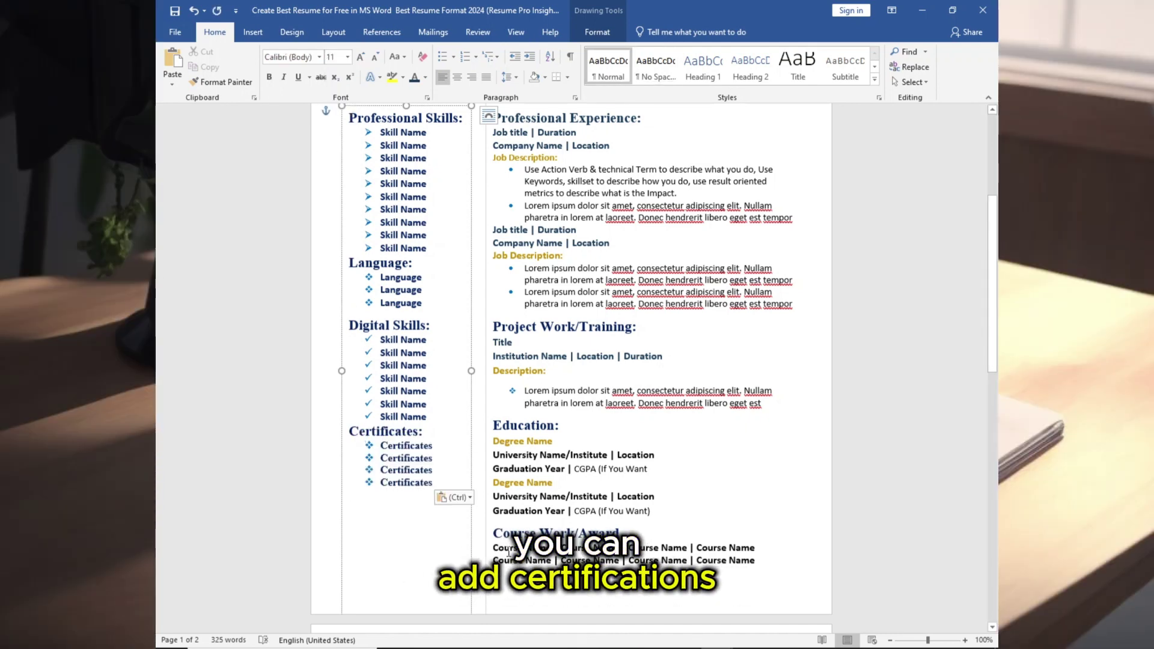
{"action": "key", "text": "ctrl+v"}
Step: Insert a blank spacing line above each of the Hobbies, Certificates and Language headings
{"action": "left_click", "coordinate": [351, 498]}
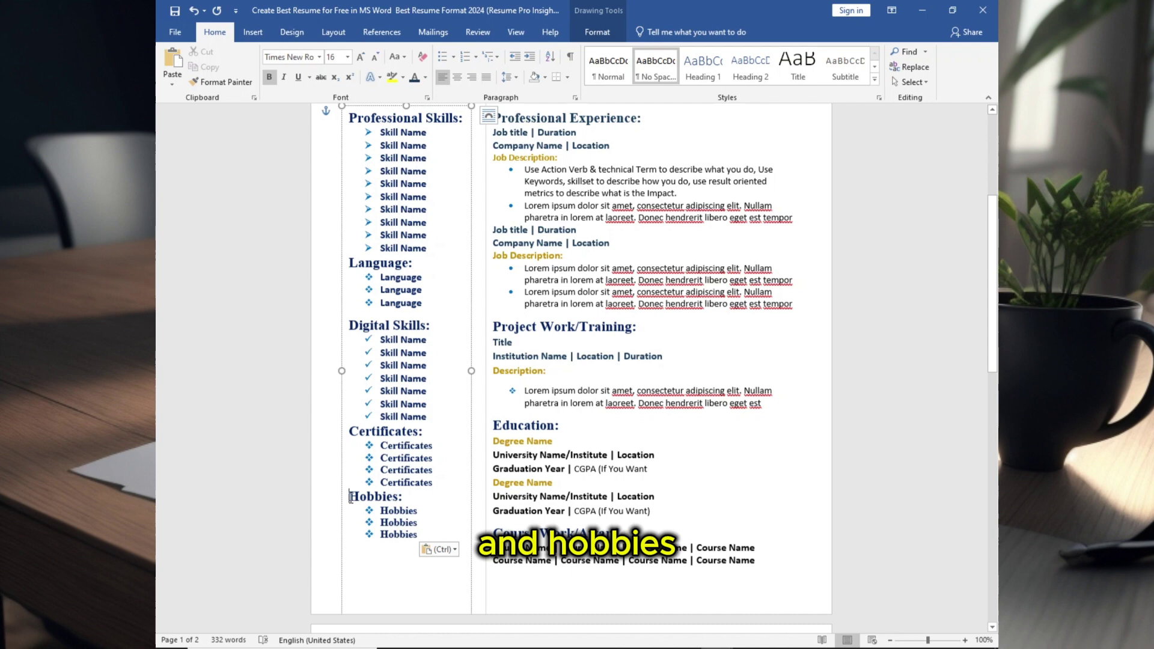
{"action": "key", "text": "Return"}
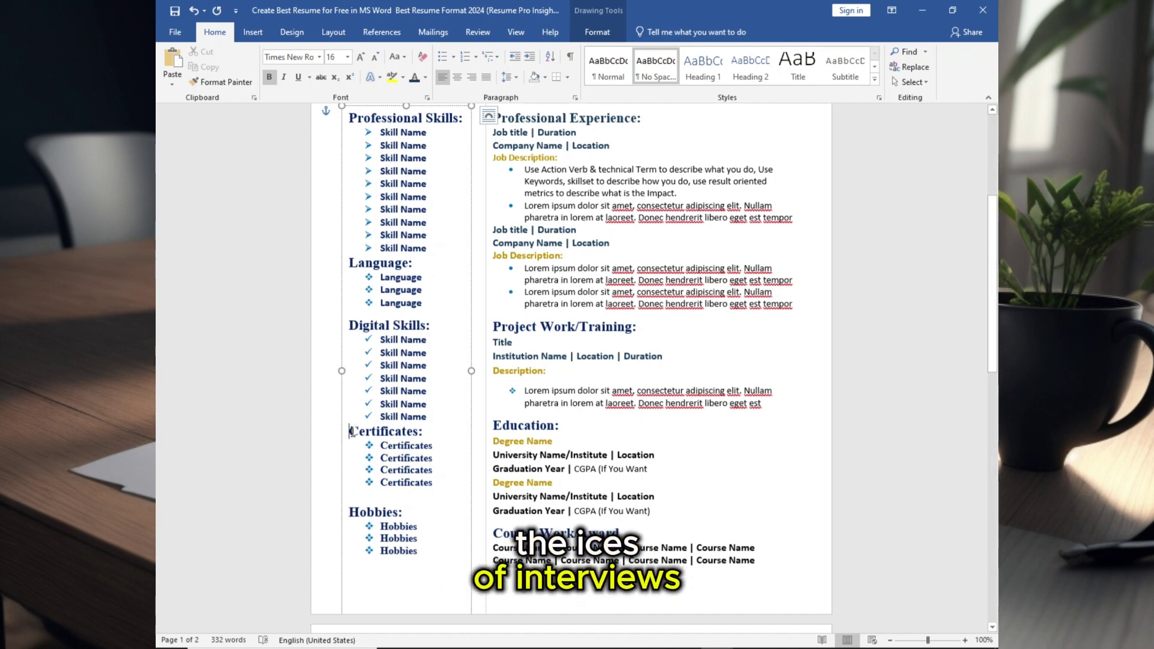
{"action": "key", "text": "Return"}
{"action": "left_click", "coordinate": [350, 263]}
{"action": "key", "text": "Return"}
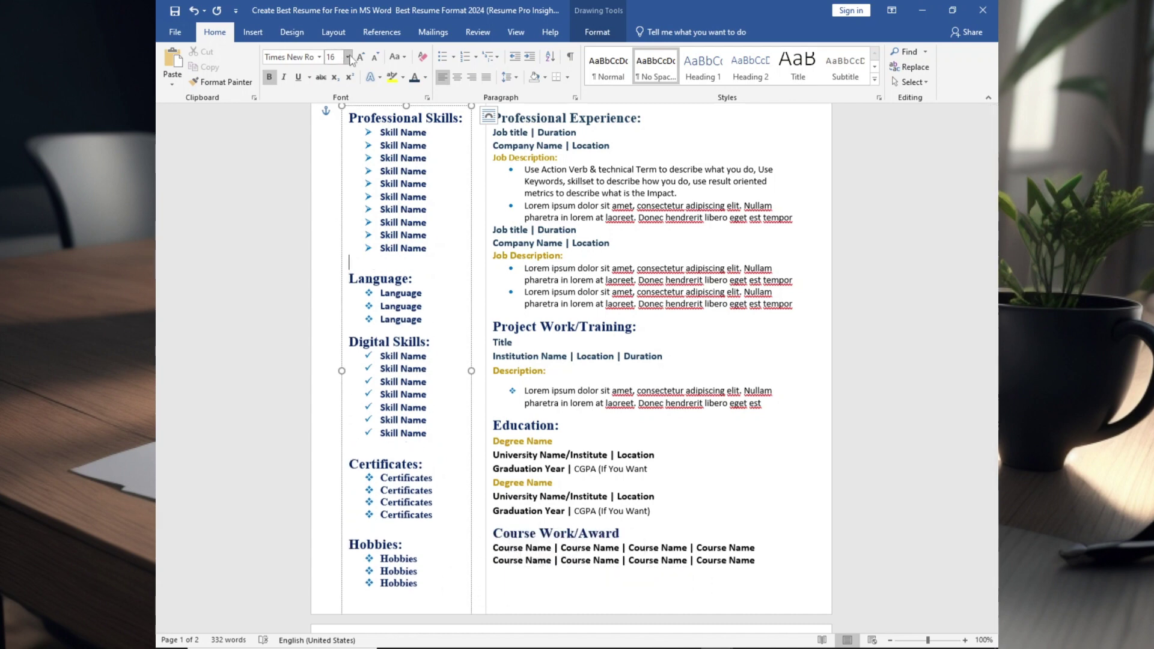
Step: Set the blank spacing lines above Language, Digital Skills, Certificates and Hobbies to font size 10
{"action": "left_click", "coordinate": [337, 97]}
{"action": "left_click", "coordinate": [361, 328]}
{"action": "left_click", "coordinate": [348, 58]}
{"action": "left_click", "coordinate": [337, 97]}
{"action": "left_click", "coordinate": [364, 445]}
{"action": "left_click", "coordinate": [349, 58]}
{"action": "left_click", "coordinate": [336, 97]}
{"action": "left_click", "coordinate": [367, 517]}
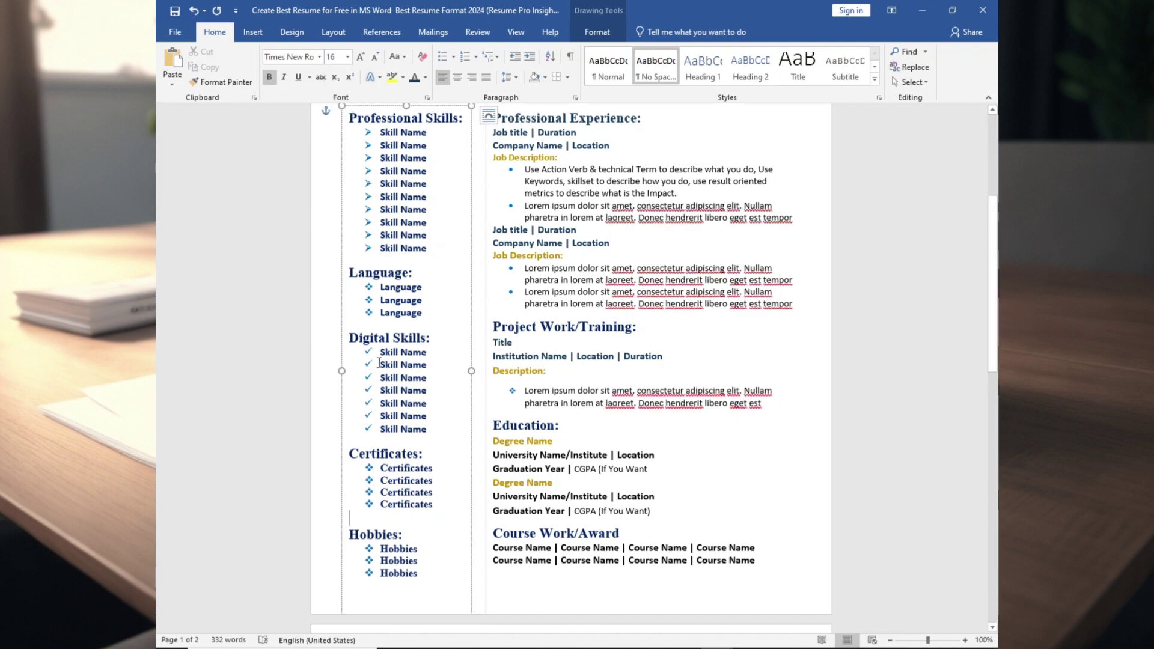
{"action": "left_click", "coordinate": [347, 57]}
{"action": "left_click", "coordinate": [336, 97]}
Step: Set the blank spacing lines above Hobbies, Language, Digital Skills and Certificates to font size 8
{"action": "scroll", "coordinate": [381, 251], "scroll_direction": "up", "scroll_amount": 3}
{"action": "left_click", "coordinate": [381, 202]}
{"action": "scroll", "coordinate": [381, 207], "scroll_direction": "down", "scroll_amount": 5}
{"action": "left_click", "coordinate": [356, 453]}
{"action": "left_click", "coordinate": [348, 57]}
{"action": "left_click", "coordinate": [335, 71]}
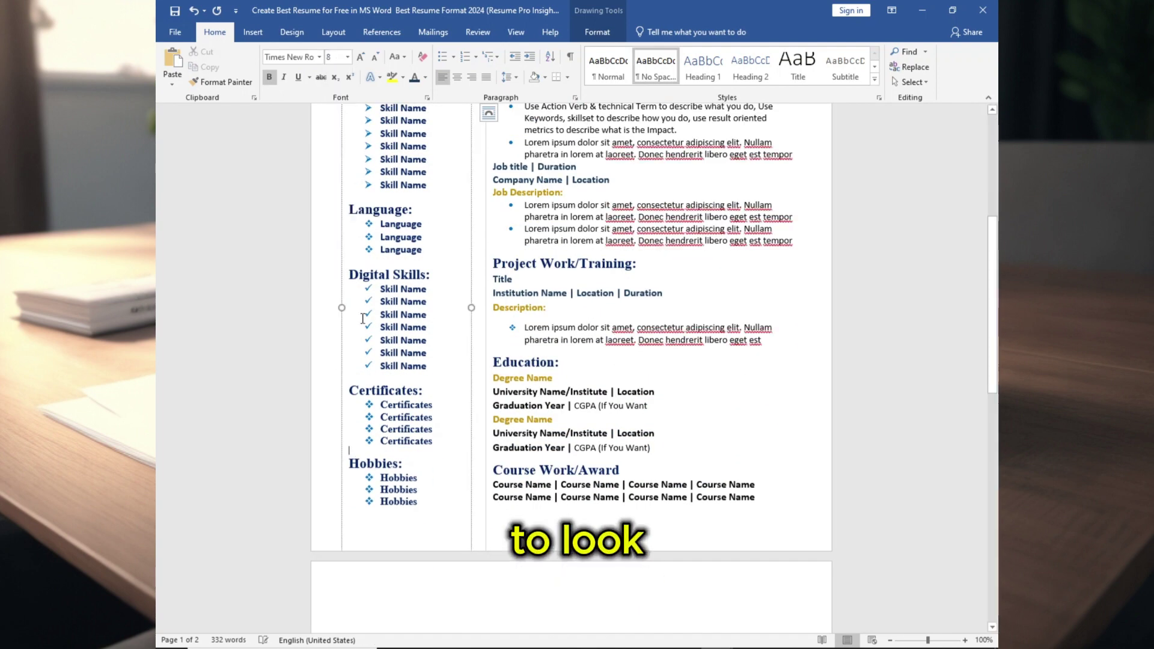
{"action": "scroll", "coordinate": [363, 318], "scroll_direction": "up", "scroll_amount": 3}
{"action": "left_click", "coordinate": [355, 292]}
{"action": "left_click", "coordinate": [348, 57]}
{"action": "left_click", "coordinate": [337, 72]}
{"action": "left_click", "coordinate": [354, 355]}
{"action": "left_click", "coordinate": [347, 58]}
{"action": "left_click", "coordinate": [337, 72]}
{"action": "left_click", "coordinate": [353, 469]}
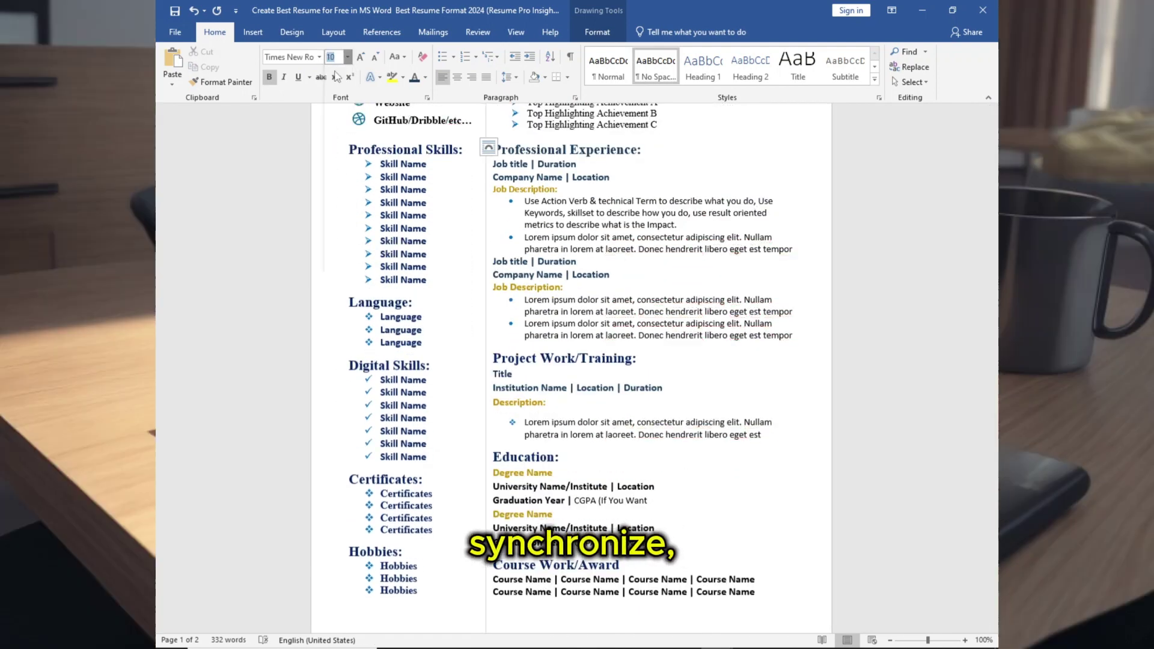
{"action": "key", "text": "Escape"}
Step: Draw a straight horizontal divider line about 2.03" wide between the contact details and the Professional Skills heading
{"action": "scroll", "coordinate": [434, 314], "scroll_direction": "up", "scroll_amount": 3}
{"action": "left_click", "coordinate": [535, 208]}
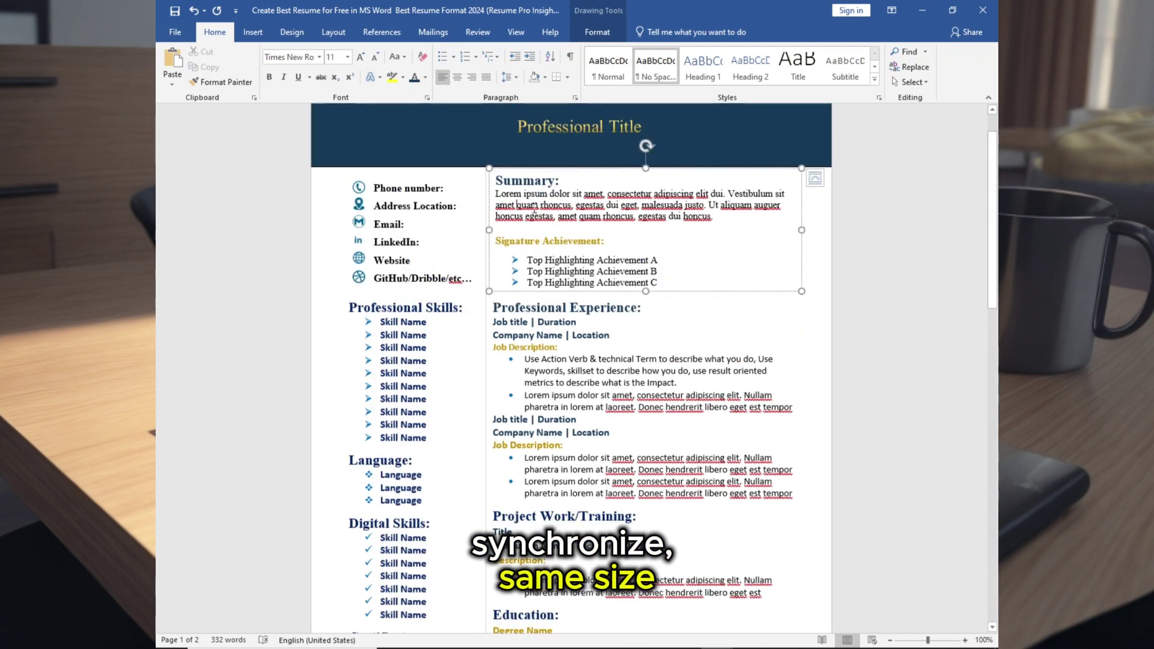
{"action": "left_click", "coordinate": [256, 36]}
{"action": "left_click", "coordinate": [288, 82]}
{"action": "left_click", "coordinate": [284, 112]}
{"action": "mouse_move", "coordinate": [350, 291]}
{"action": "left_mouse_down"}
{"action": "mouse_move", "coordinate": [409, 291]}
{"action": "mouse_move", "coordinate": [350, 291]}
{"action": "left_mouse_up"}
Step: Give the divider line a 1½ pt weight and a light grey outline color
{"action": "left_click", "coordinate": [442, 66]}
{"action": "mouse_move", "coordinate": [439, 242]}
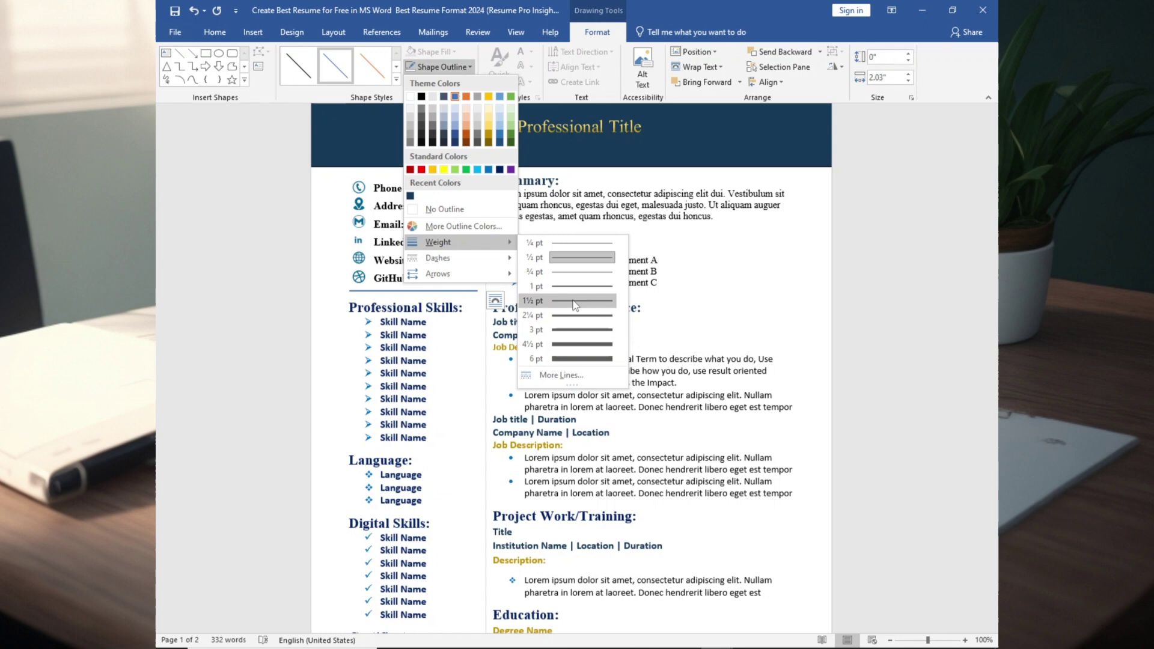
{"action": "left_click", "coordinate": [575, 304]}
{"action": "left_click", "coordinate": [442, 67]}
{"action": "left_click", "coordinate": [410, 126]}
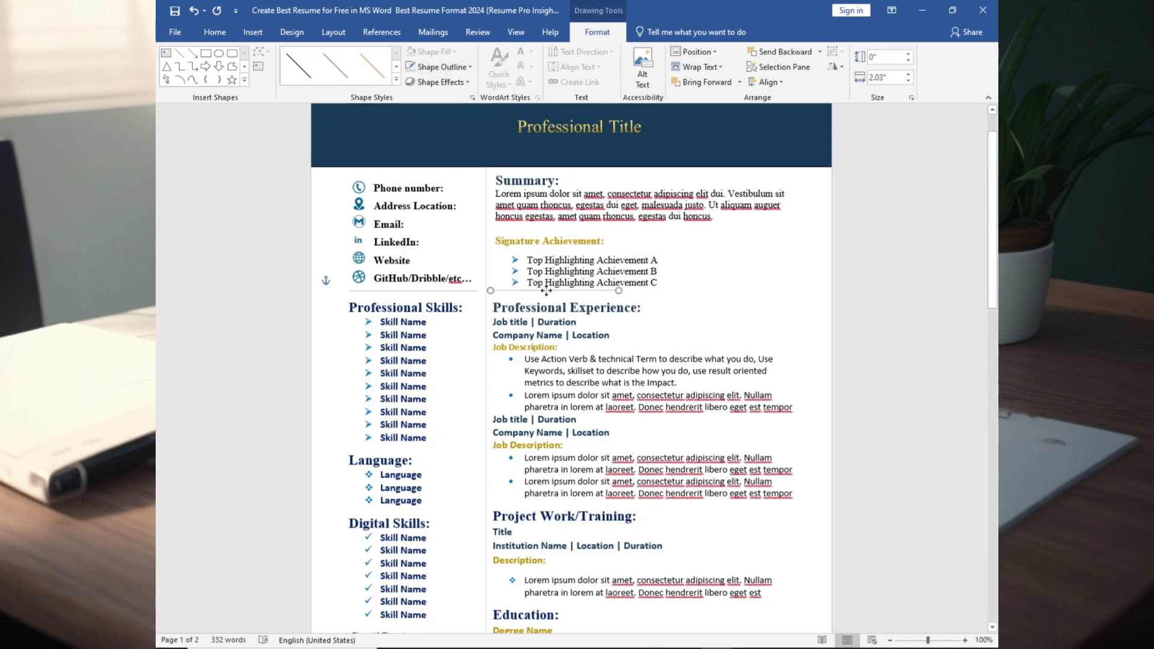
Step: Extend the copied divider line beneath Signature Achievement to the summary box's width, and slightly shorten the Professional Experience text box
{"action": "left_click_drag", "start_coordinate": [622, 292], "coordinate": [802, 290]}
{"action": "scroll", "coordinate": [722, 385], "scroll_direction": "down", "scroll_amount": 5}
{"action": "left_click", "coordinate": [643, 578]}
{"action": "left_click_drag", "start_coordinate": [643, 612], "coordinate": [641, 603]}
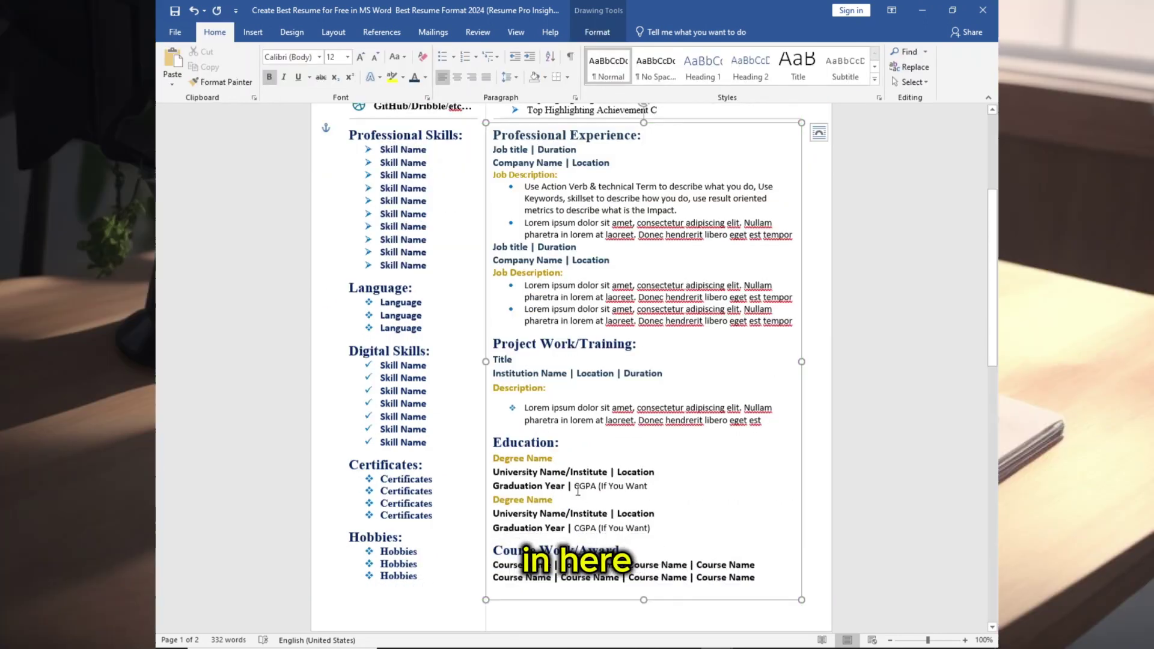
Step: Delete the surplus blank paragraphs after the resume content to remove the empty second page
{"action": "scroll", "coordinate": [588, 501], "scroll_direction": "up", "scroll_amount": 4}
{"action": "left_click", "coordinate": [709, 280]}
{"action": "left_click", "coordinate": [965, 641]}
{"action": "left_click", "coordinate": [965, 641]}
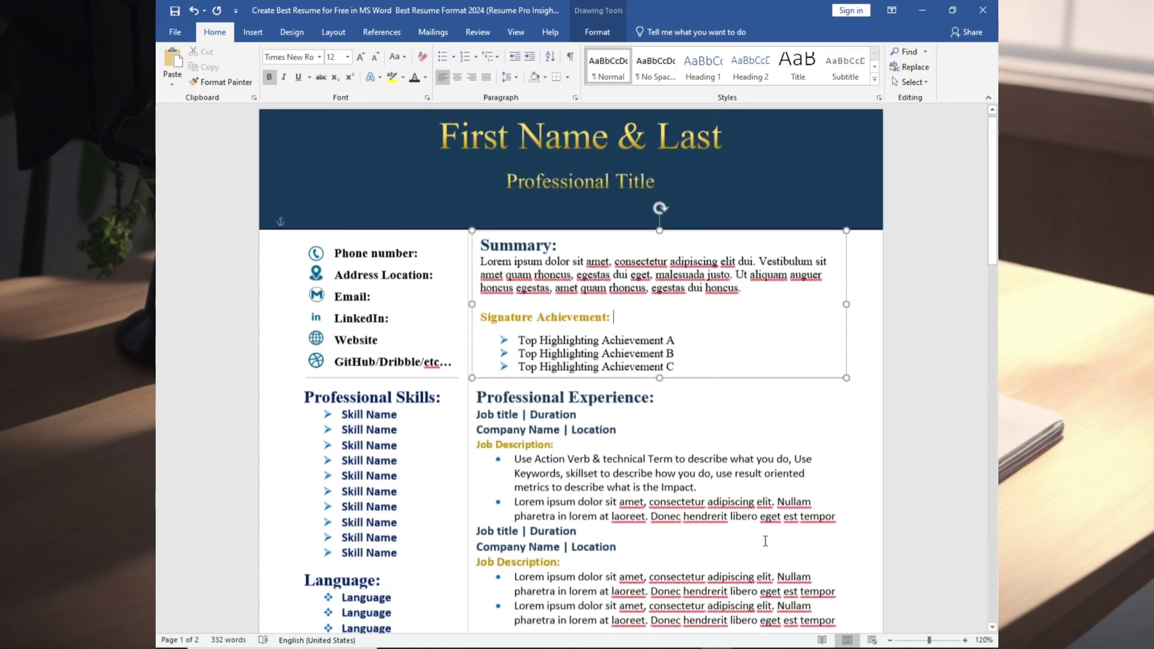
{"action": "left_click", "coordinate": [814, 214]}
{"action": "left_click_drag", "start_coordinate": [994, 166], "coordinate": [993, 327]}
{"action": "left_click_drag", "start_coordinate": [445, 460], "coordinate": [351, 588]}
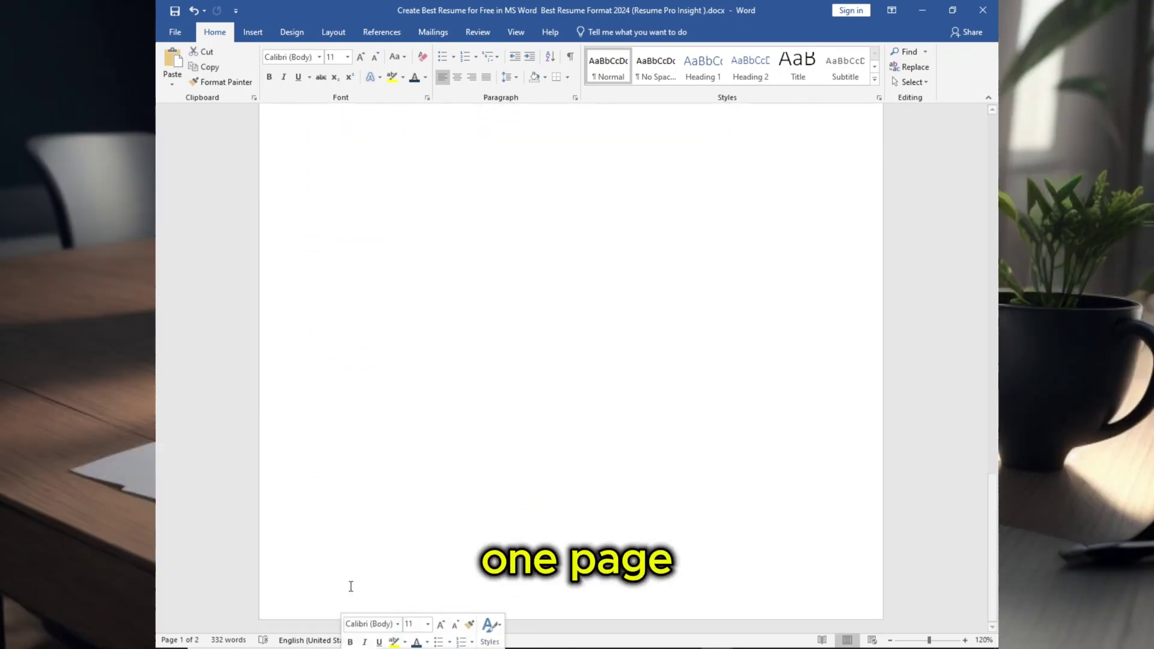
{"action": "scroll", "coordinate": [337, 503], "scroll_direction": "up", "scroll_amount": 3}
{"action": "key", "text": "BackSpace"}
{"action": "scroll", "coordinate": [433, 439], "scroll_direction": "up", "scroll_amount": 9}
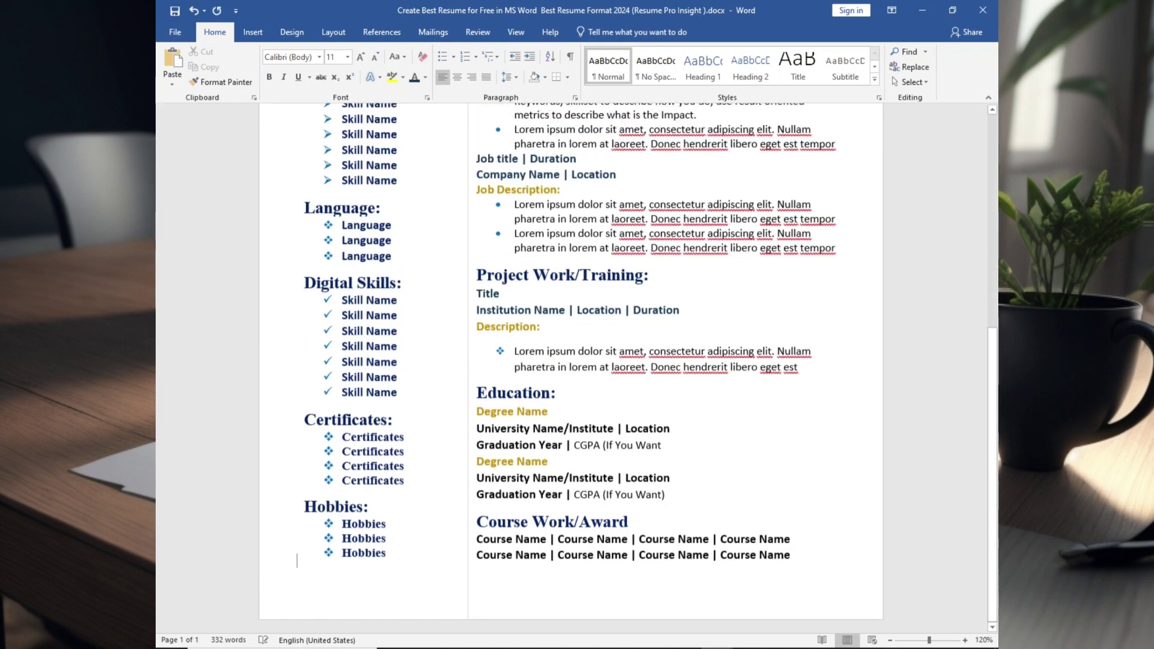
Step: Zoom the document out to 70% to review the whole resume page
{"action": "scroll", "coordinate": [433, 439], "scroll_direction": "up", "scroll_amount": 3}
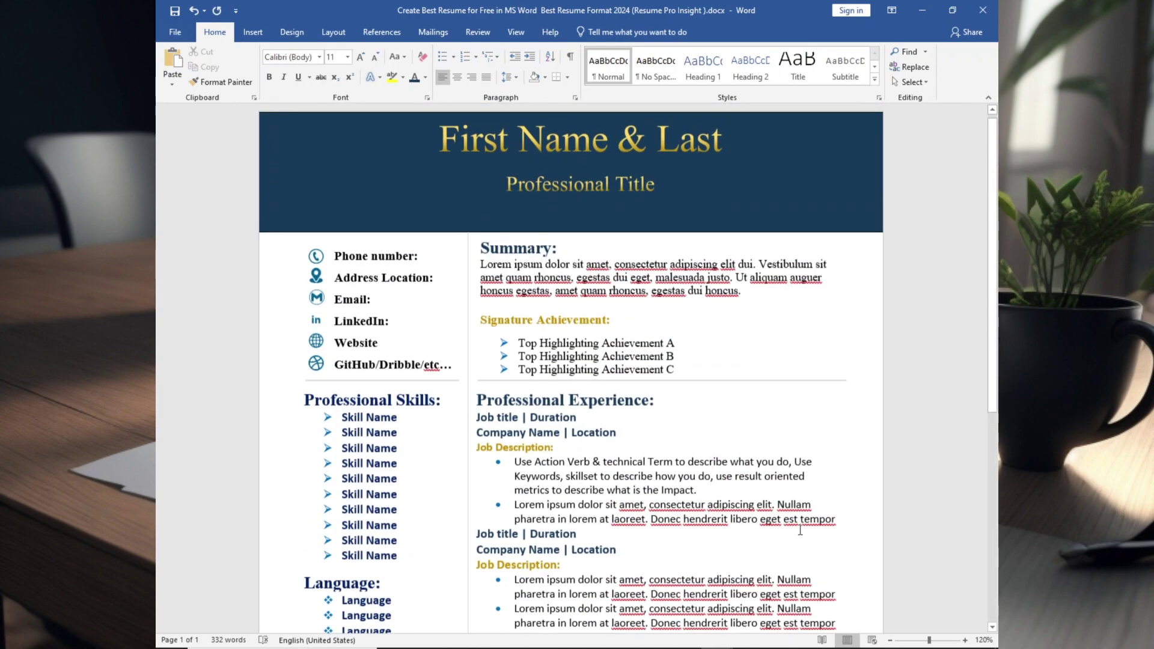
{"action": "left_click", "coordinate": [890, 641]}
{"action": "left_click", "coordinate": [890, 640]}
{"action": "left_click", "coordinate": [890, 640]}
{"action": "left_click", "coordinate": [890, 640]}
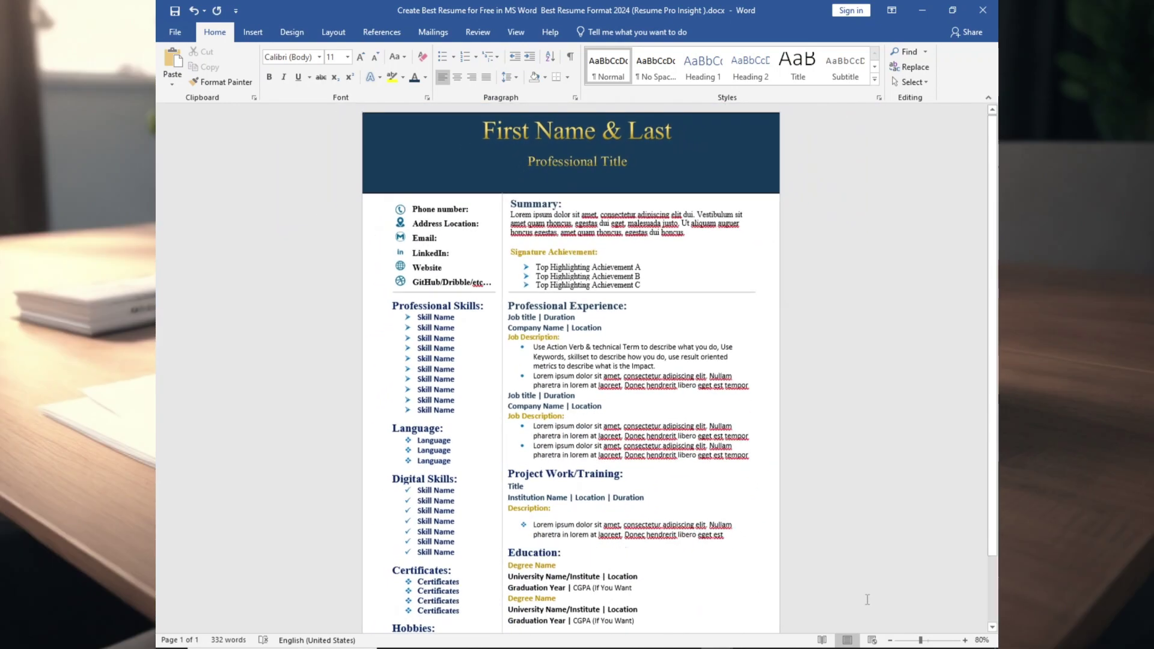
{"action": "left_click", "coordinate": [890, 640]}
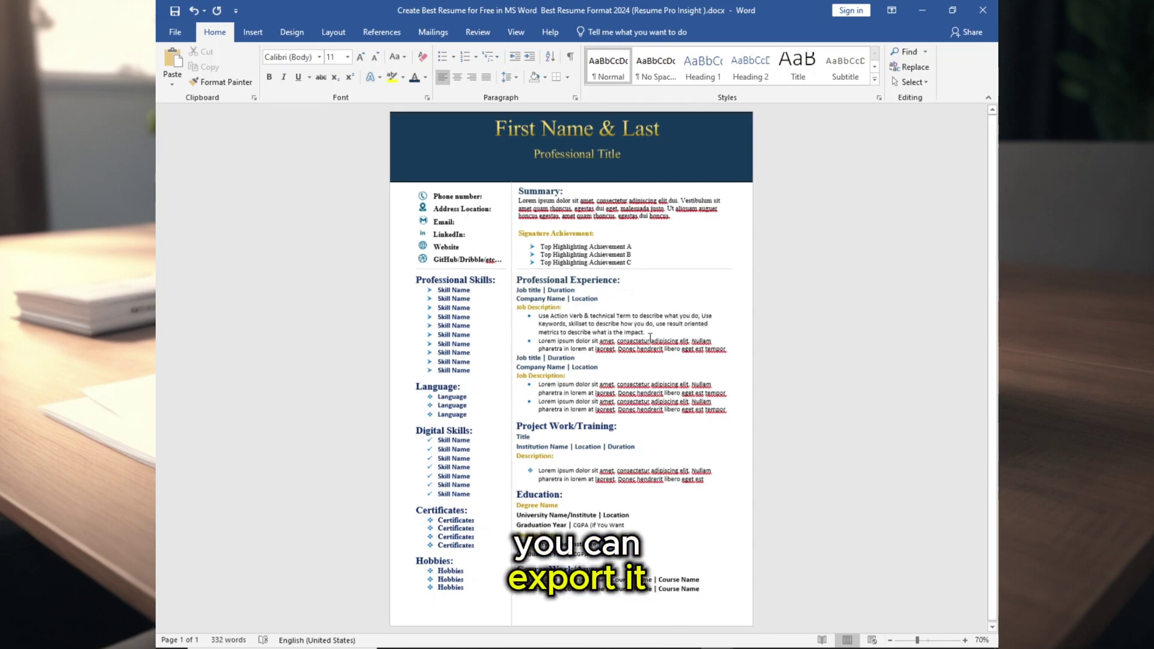
Step: View the export option for creating a PDF/XPS document and return to the resume without exporting
{"action": "left_click", "coordinate": [175, 33]}
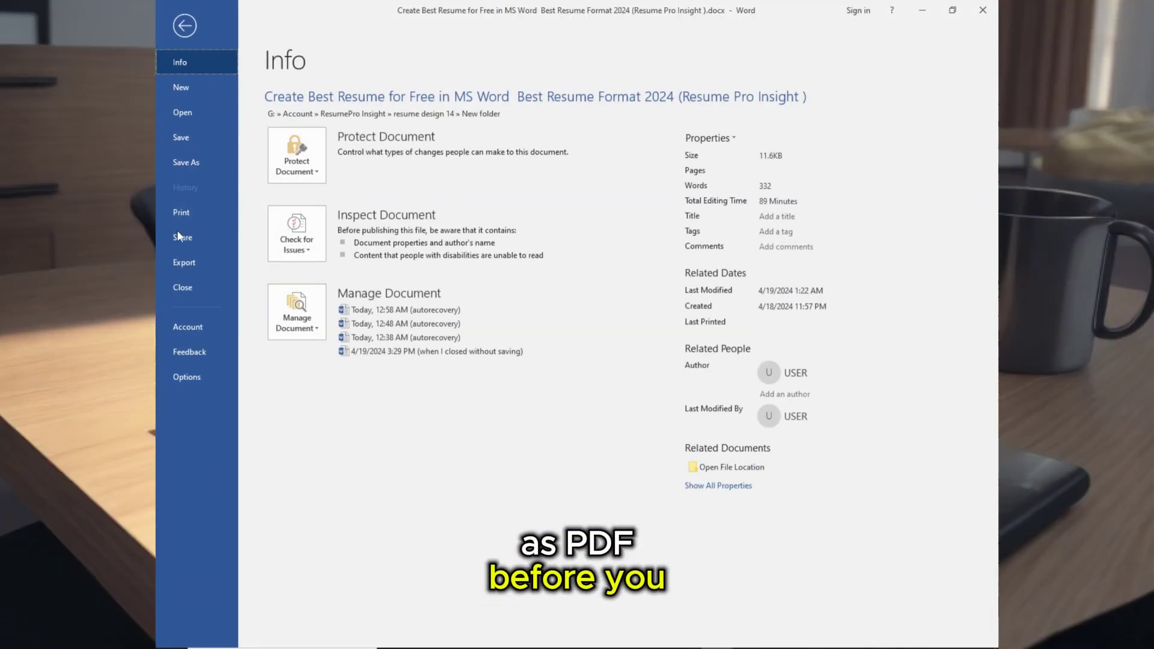
{"action": "left_click", "coordinate": [181, 264]}
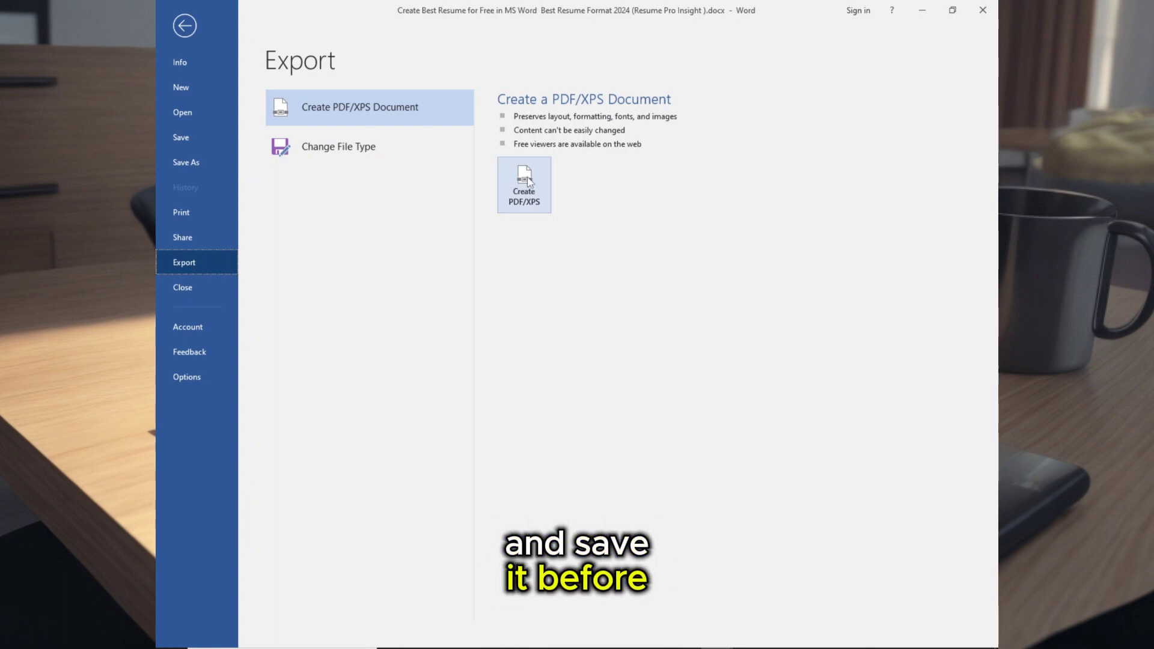
{"action": "left_click", "coordinate": [184, 25]}
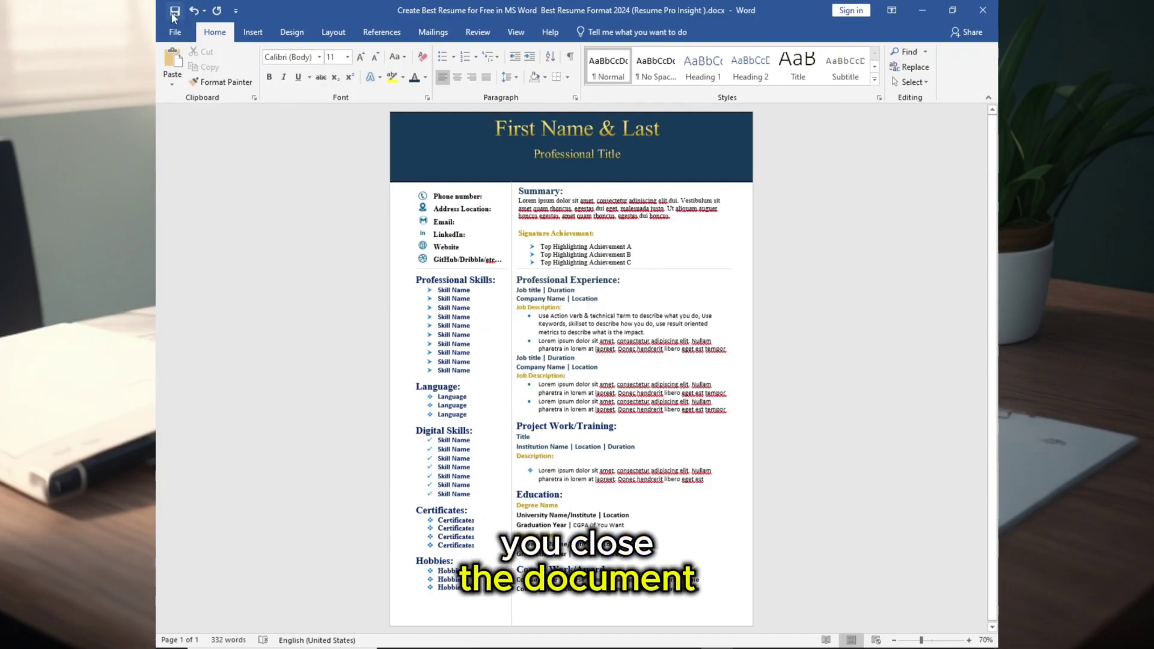